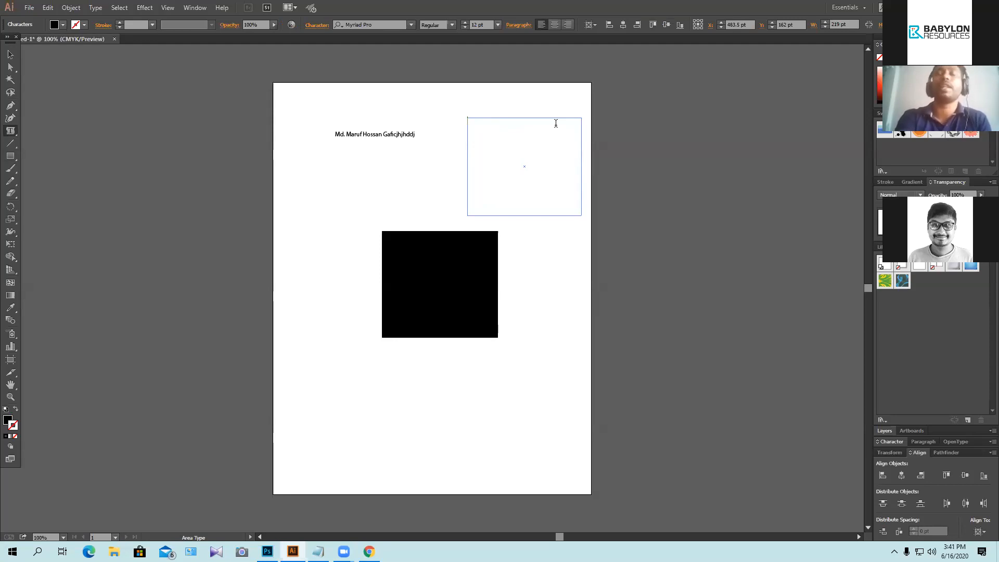
# Step: Type a long run of filler text into the area text frame, select it all, and exit editing
pyautogui.write('hfdshdfhsbfdsnfjdnsdj')
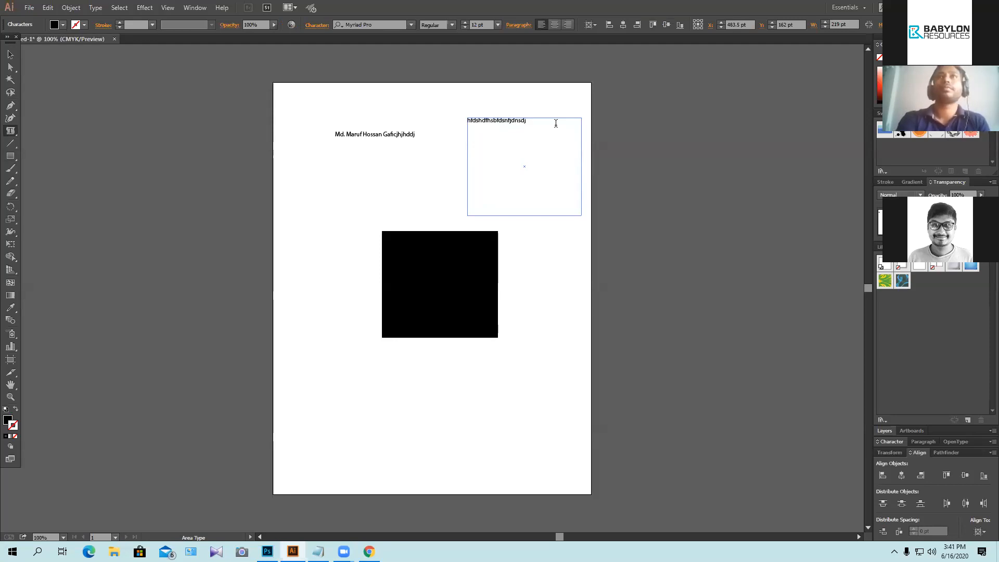
pyautogui.write('fnsjnhdfjnjndsui')
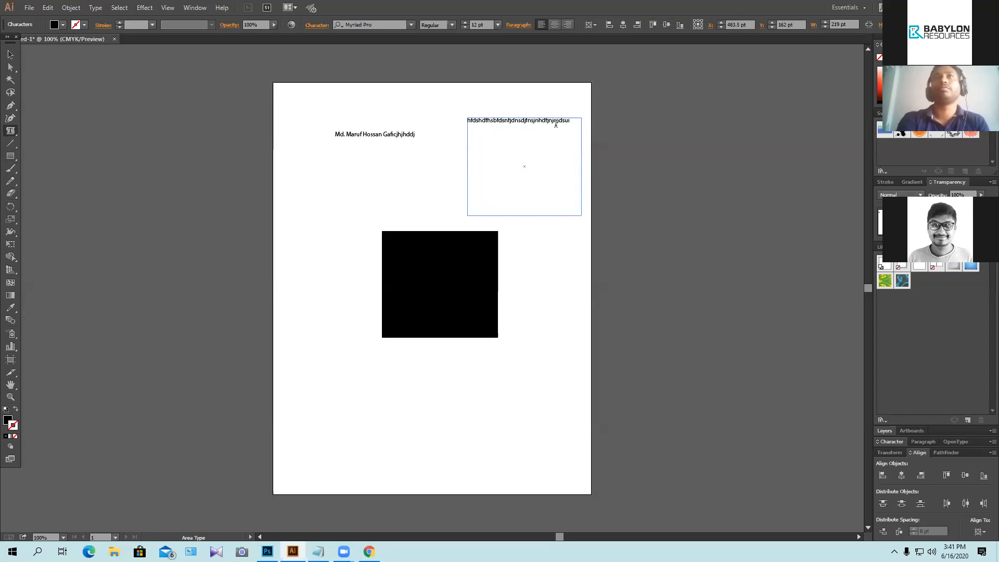
pyautogui.write('hrewrnerioejhn')
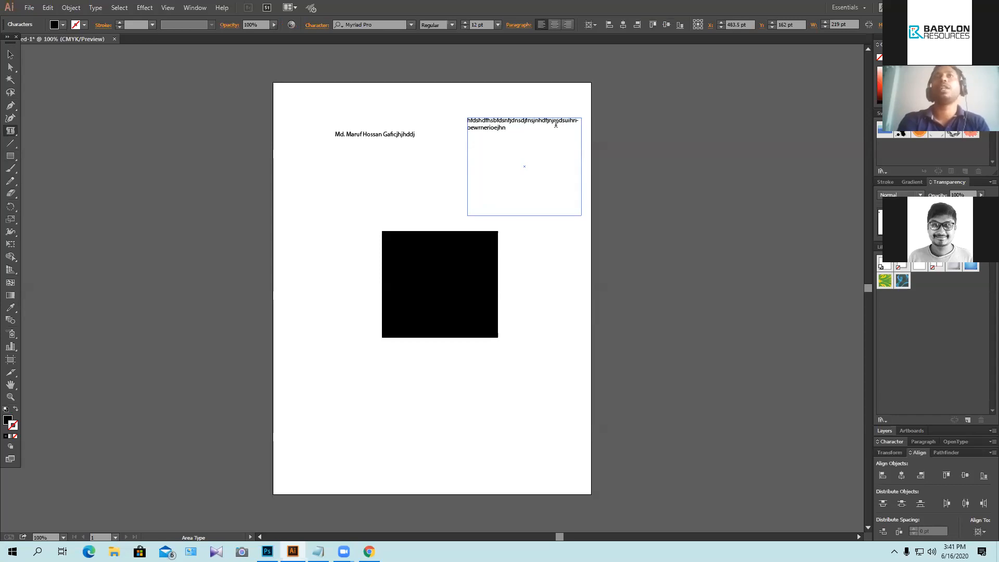
pyautogui.write('jkoiiiiiiiiiiiiiiiiiiiiii')
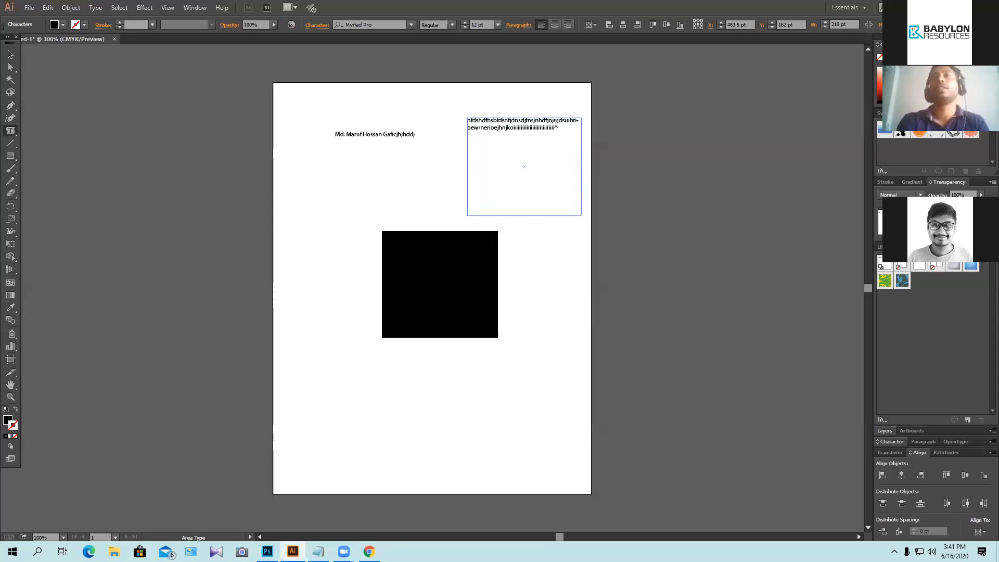
pyautogui.write('iiiiiiiiiiiiiiiiiiiiiiiiiiiiiiiiiiiiiiiijknjkfcngvcfn')
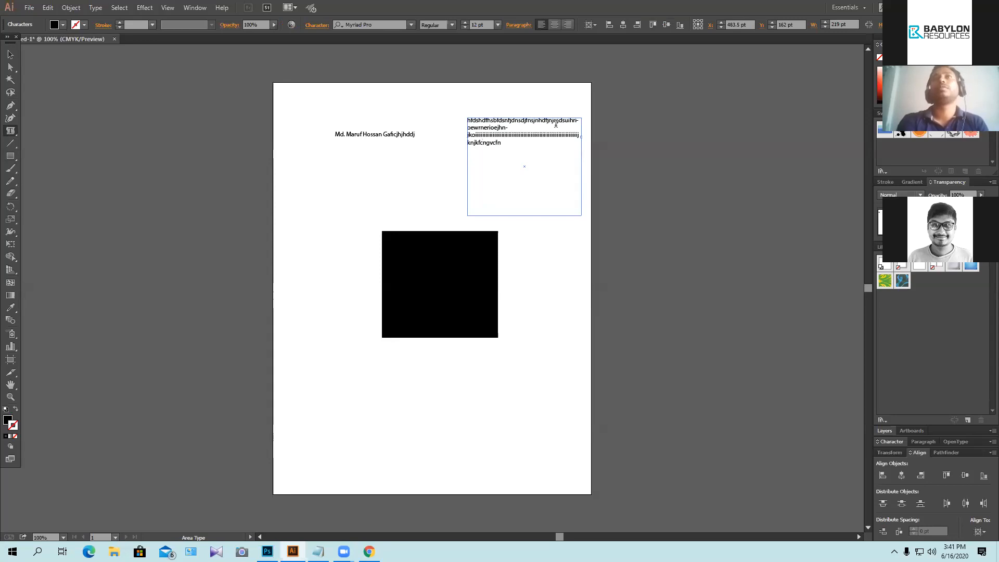
pyautogui.write('vmcnmnm nmn')
pyautogui.write('mnmnmn mnjeddsfj')
pyautogui.write('sfdjdkjfkjfkjdkjgkj')
pyautogui.write('fgjk')
pyautogui.write('fsjkfskj')
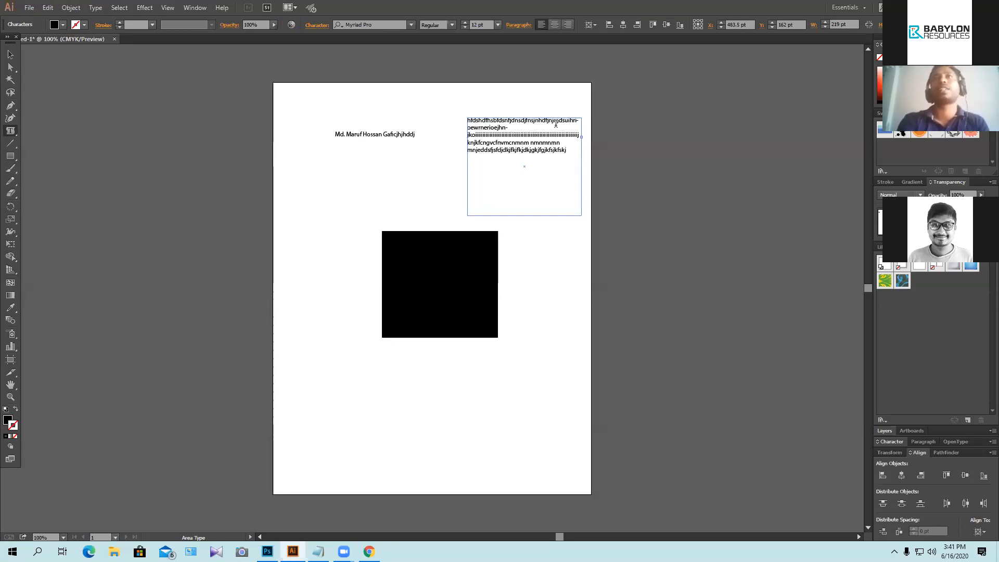
pyautogui.write('fkjfs-dkjfkdkjfkjgrskjftsjk')
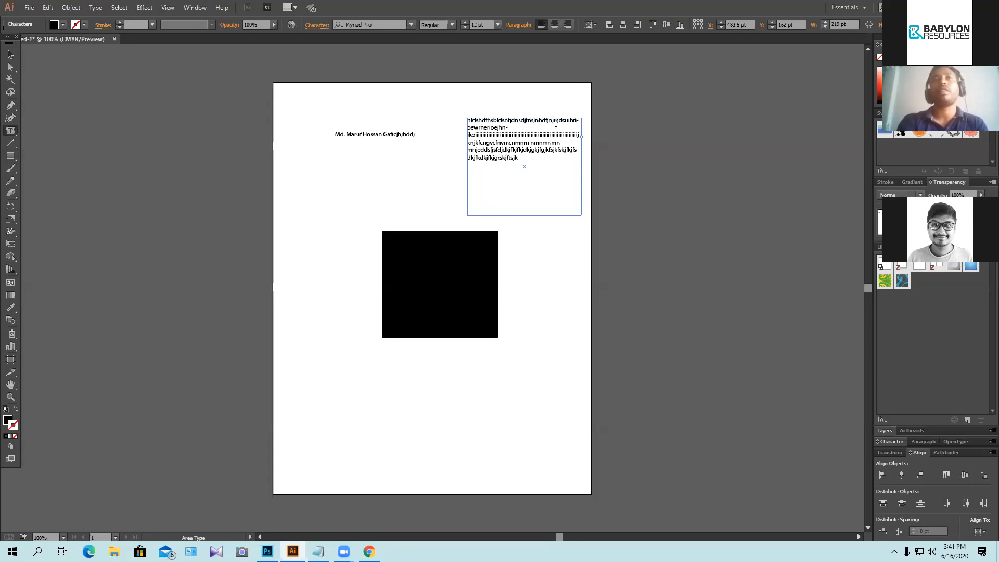
pyautogui.write('jdfsdkjfjksdnfgjsdngfjdsng')
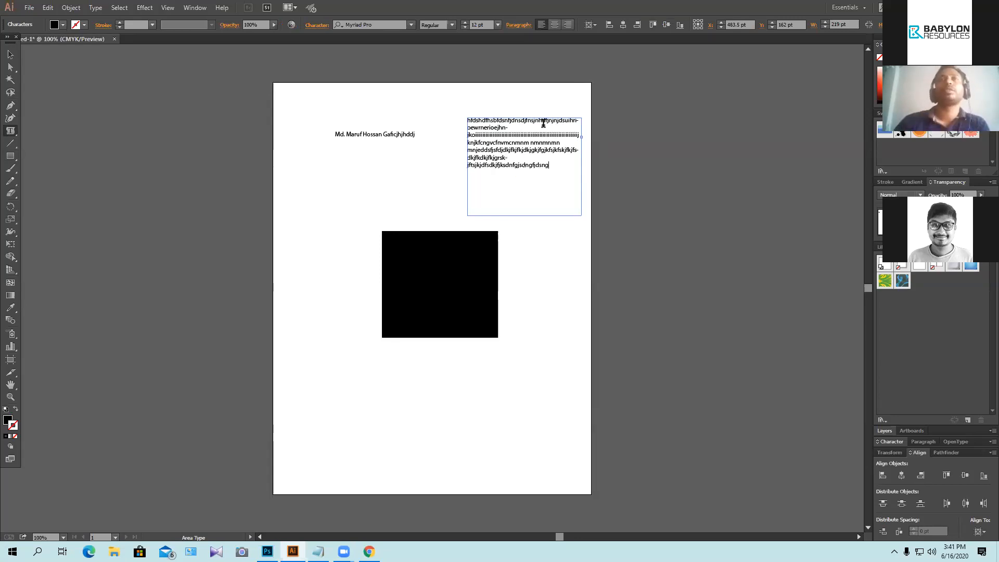
pyautogui.hotkey('ctrl', 'a')
pyautogui.press('Escape')
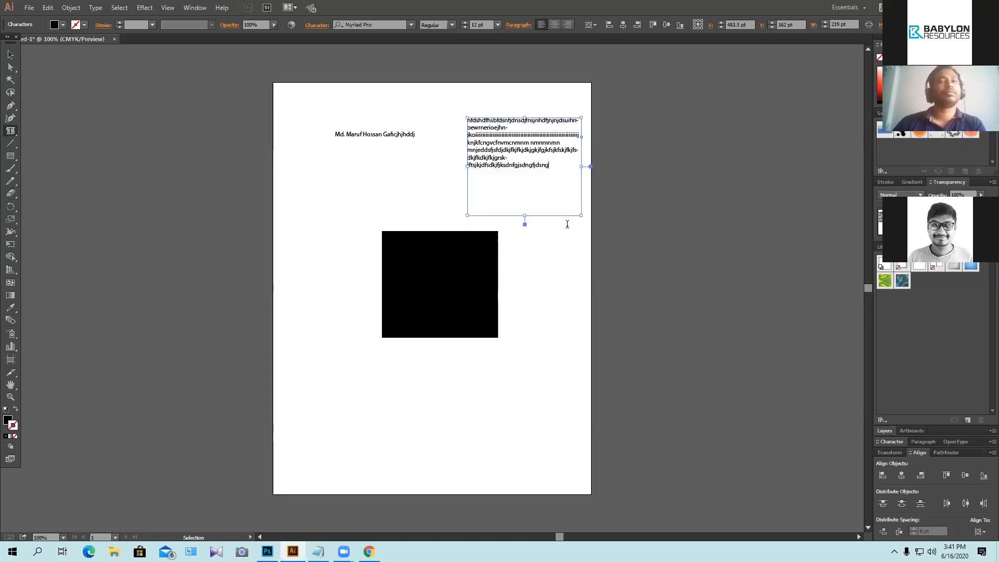
# Step: Paste a second copy of the filler paragraph and resize the area text frame so the text reflows
pyautogui.hotkey('ctrl', 'v')
pyautogui.hotkey('ctrl', 'v')
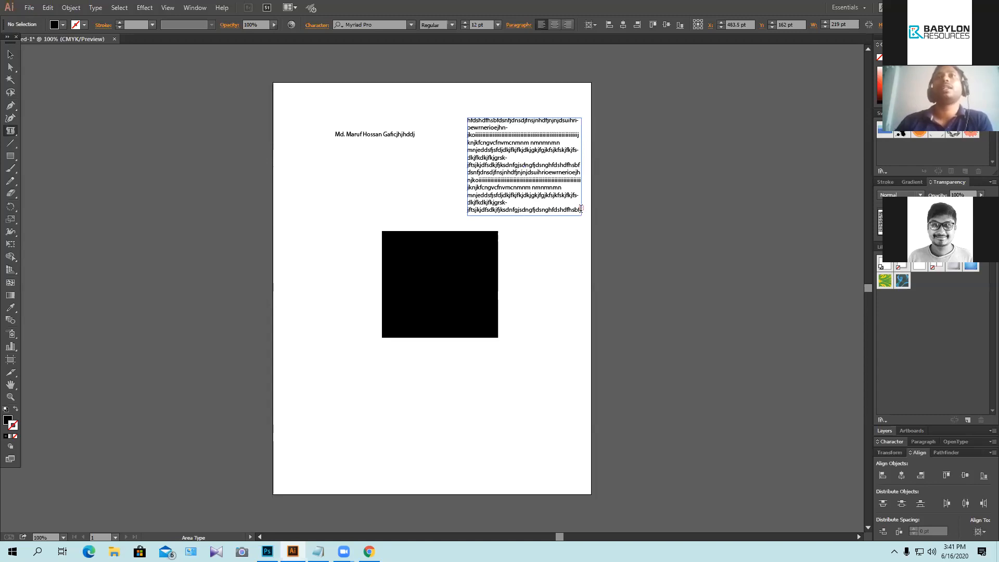
pyautogui.click(10, 54)
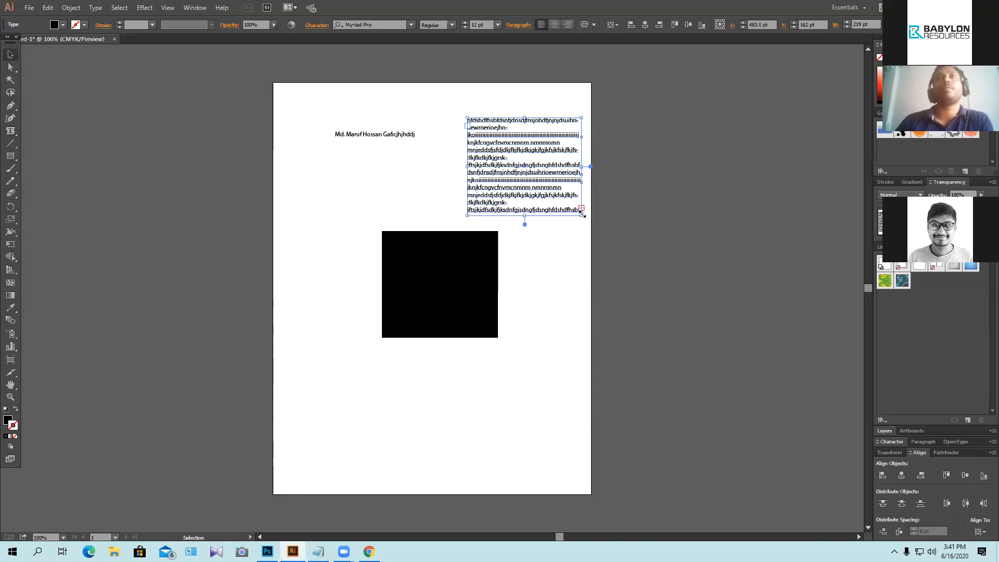
pyautogui.moveTo(583, 217); pyautogui.dragTo(631, 257)
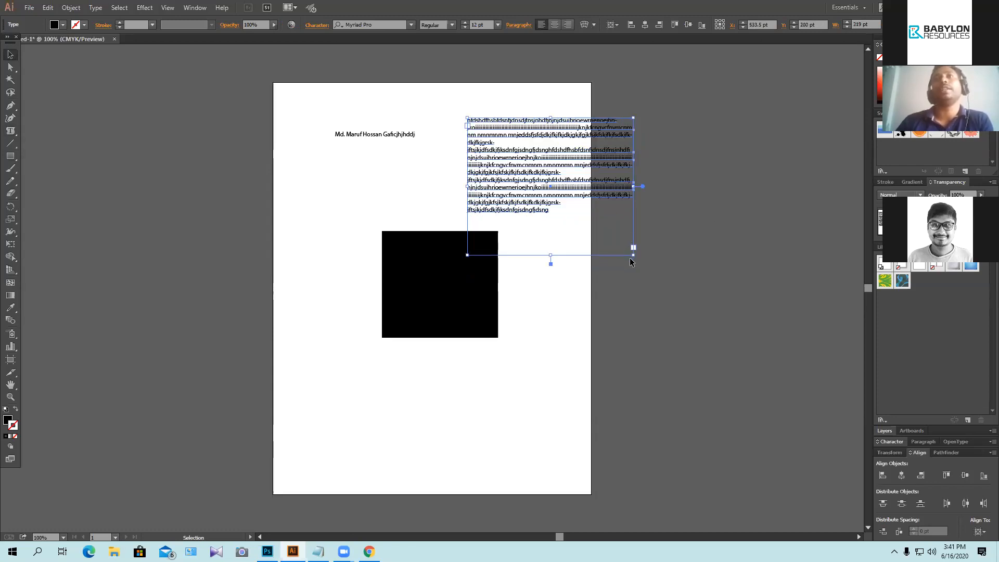
pyautogui.moveTo(632, 256); pyautogui.dragTo(599, 221)
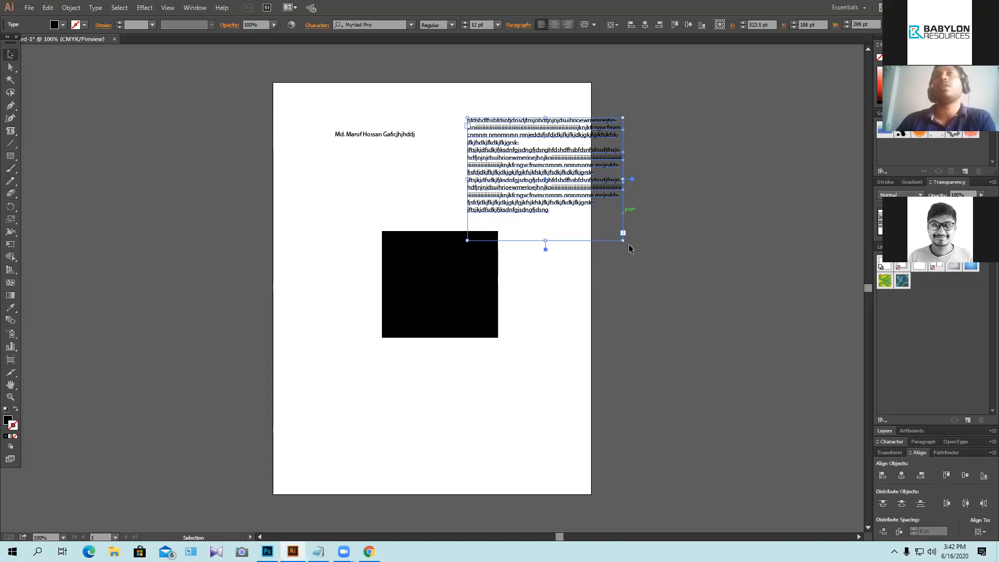
pyautogui.moveTo(608, 228); pyautogui.dragTo(600, 223)
pyautogui.moveTo(543, 243); pyautogui.dragTo(596, 236)
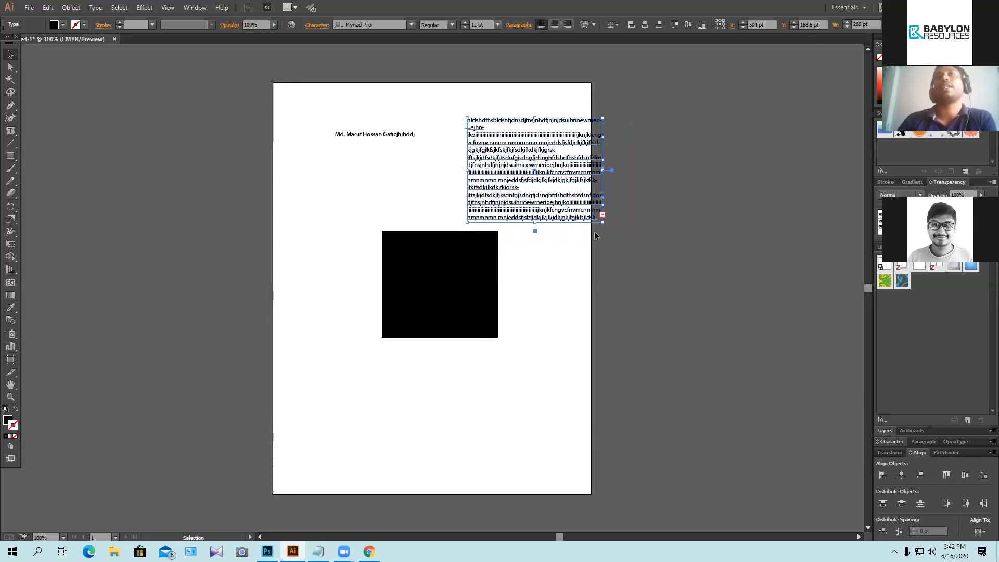
pyautogui.click(578, 255)
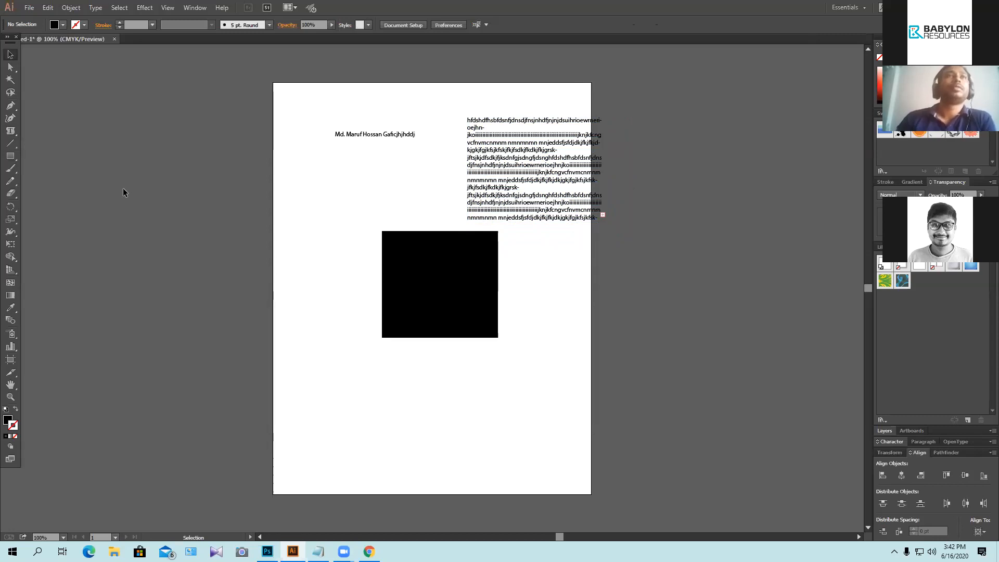
# Step: Draw a three-anchor wavy curve across the lower artboard with the Pen tool
pyautogui.click(11, 132)
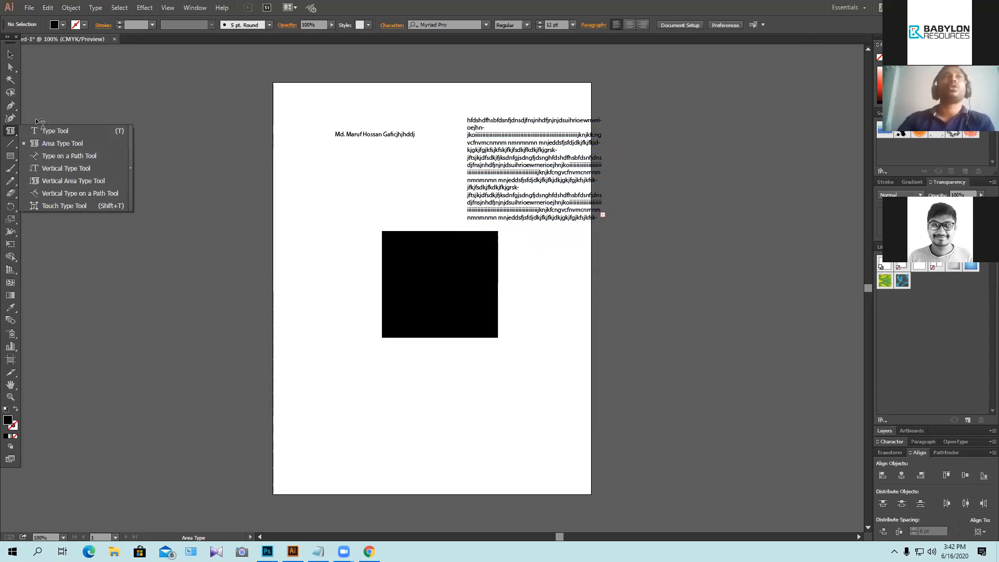
pyautogui.click(10, 106)
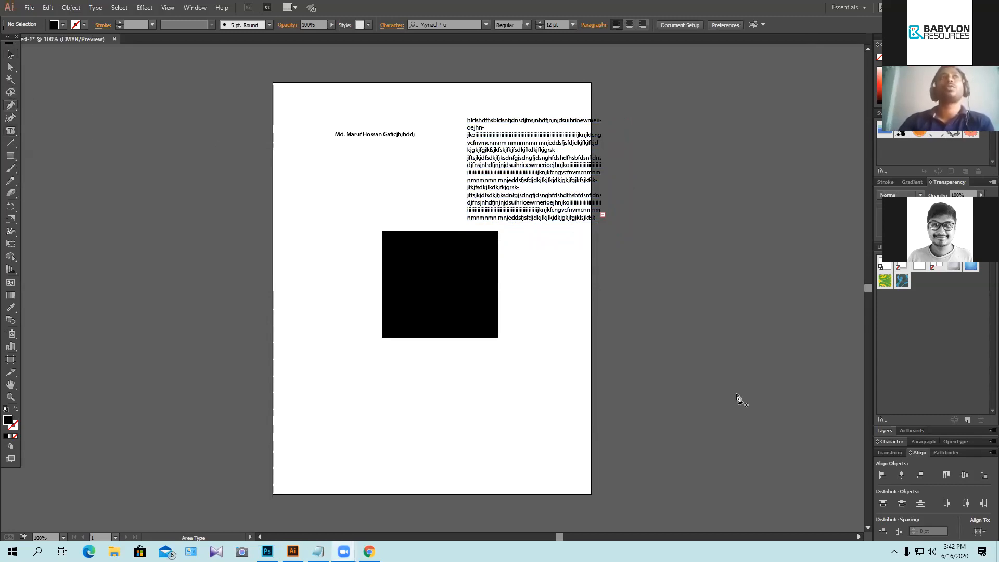
pyautogui.click(309, 460)
pyautogui.moveTo(442, 462); pyautogui.dragTo(495, 477)
pyautogui.moveTo(553, 510); pyautogui.dragTo(524, 503)
pyautogui.moveTo(569, 417); pyautogui.dragTo(509, 465)
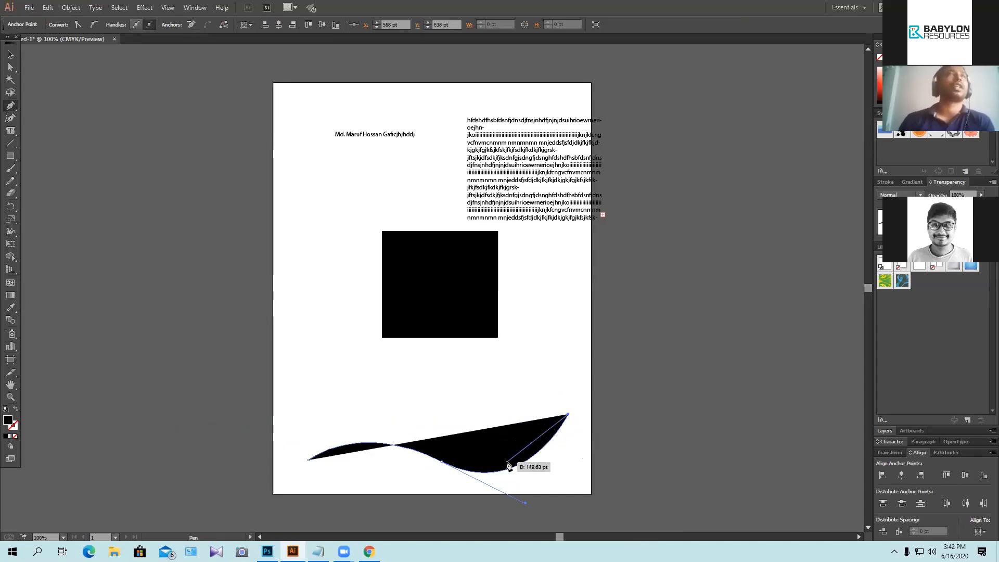
# Step: Swap fill and stroke so the curve is a black outline with no fill, then deselect it
pyautogui.click(14, 429)
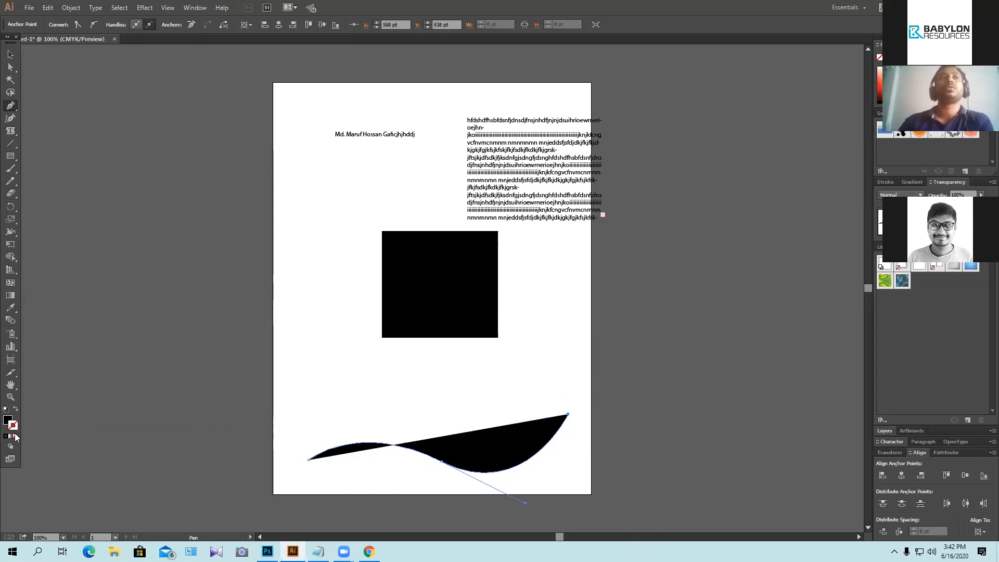
pyautogui.click(16, 409)
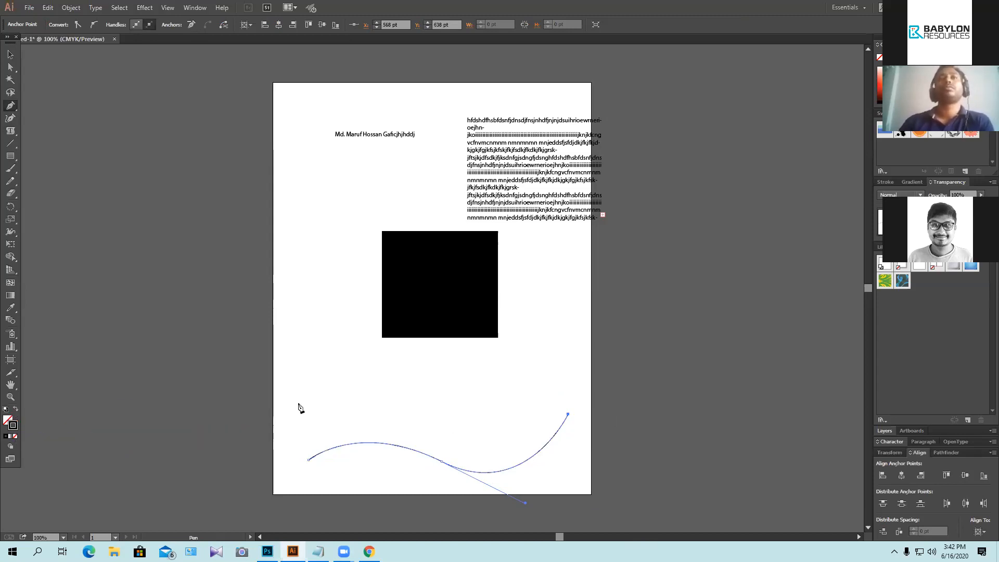
pyautogui.click(11, 54)
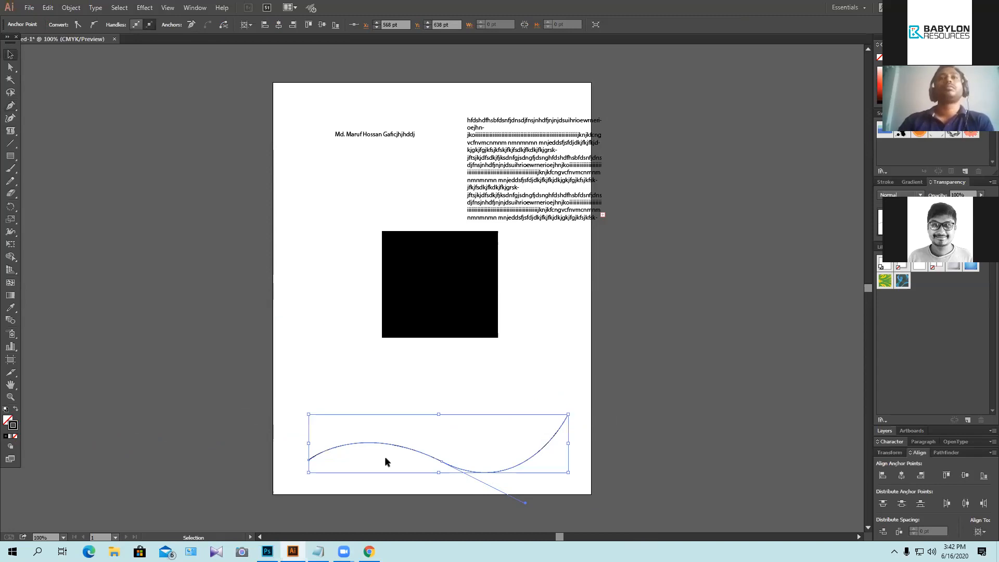
pyautogui.click(545, 479)
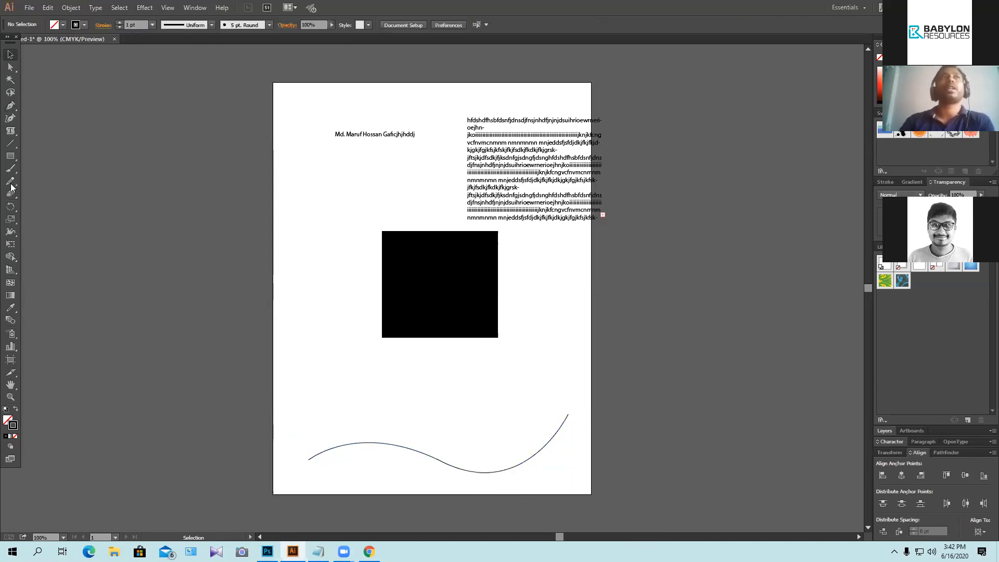
# Step: Type filler words starting with 'And our' along the wavy curve, then undo the trailing word
pyautogui.click(10, 131)
pyautogui.rightClick(11, 130)
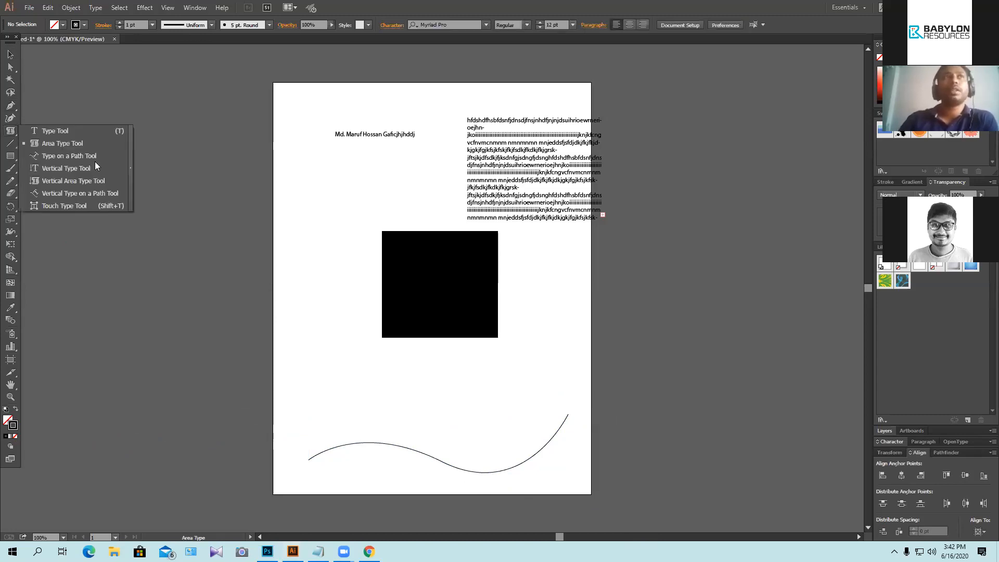
pyautogui.click(85, 156)
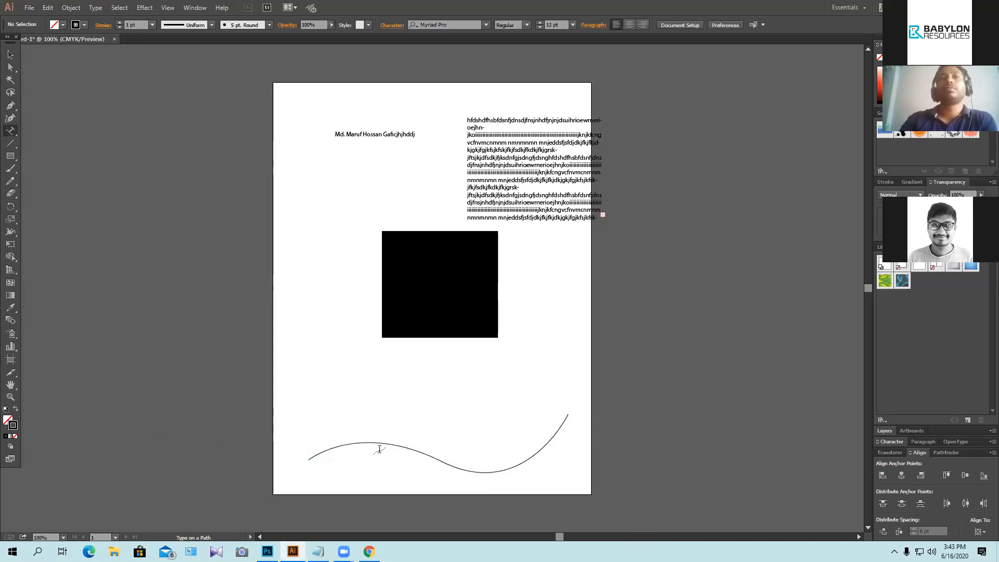
pyautogui.click(310, 458)
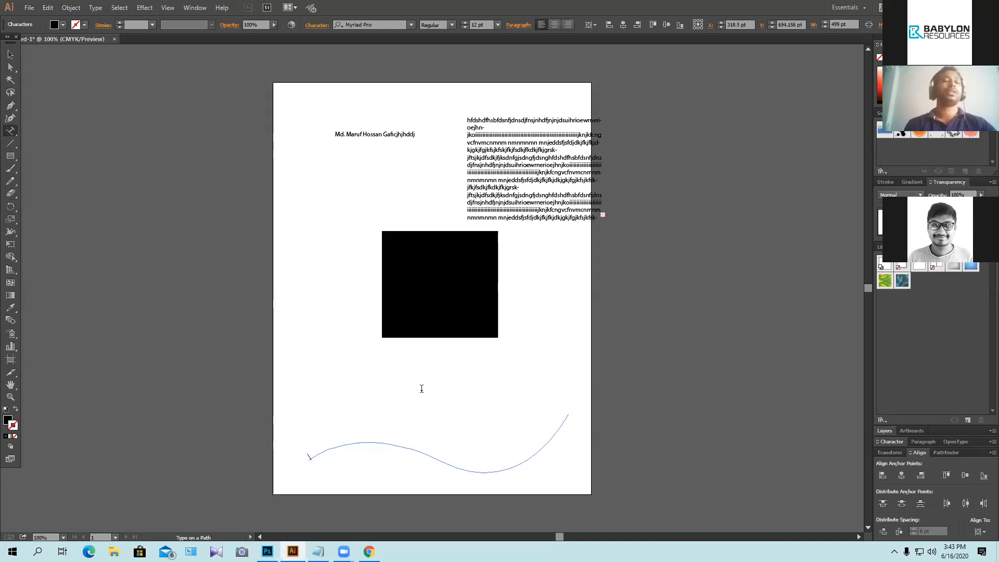
pyautogui.write('A')
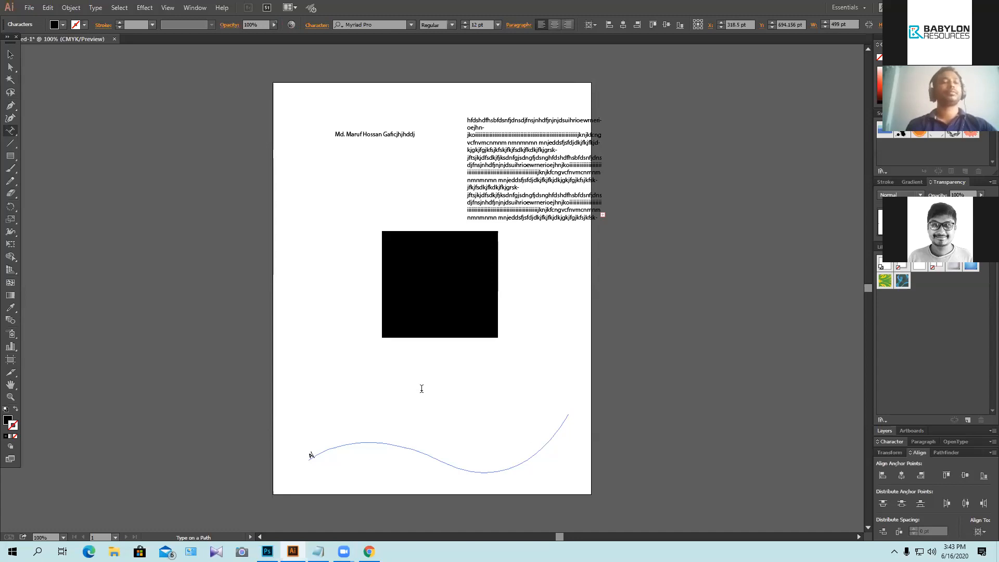
pyautogui.write('nd')
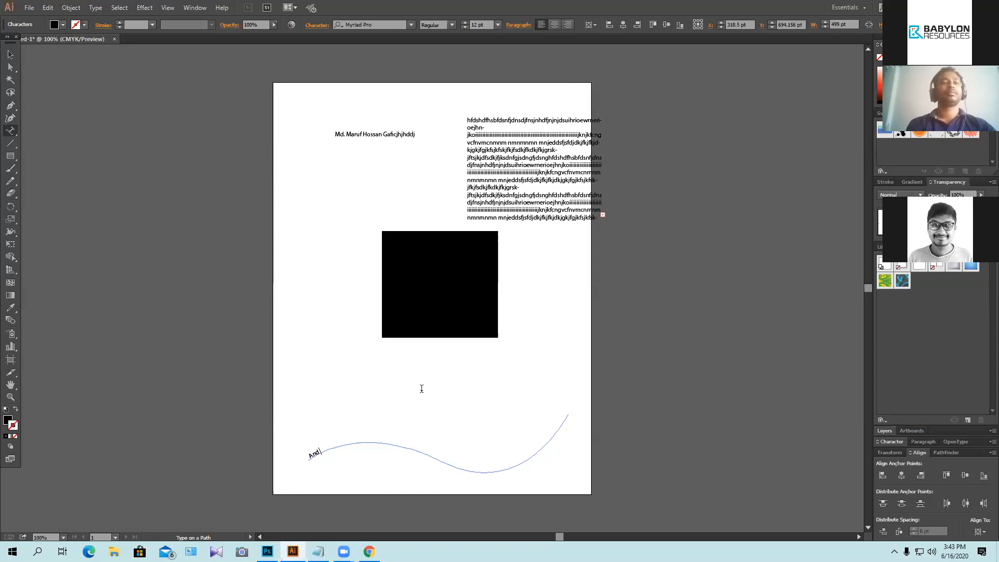
pyautogui.write(' our')
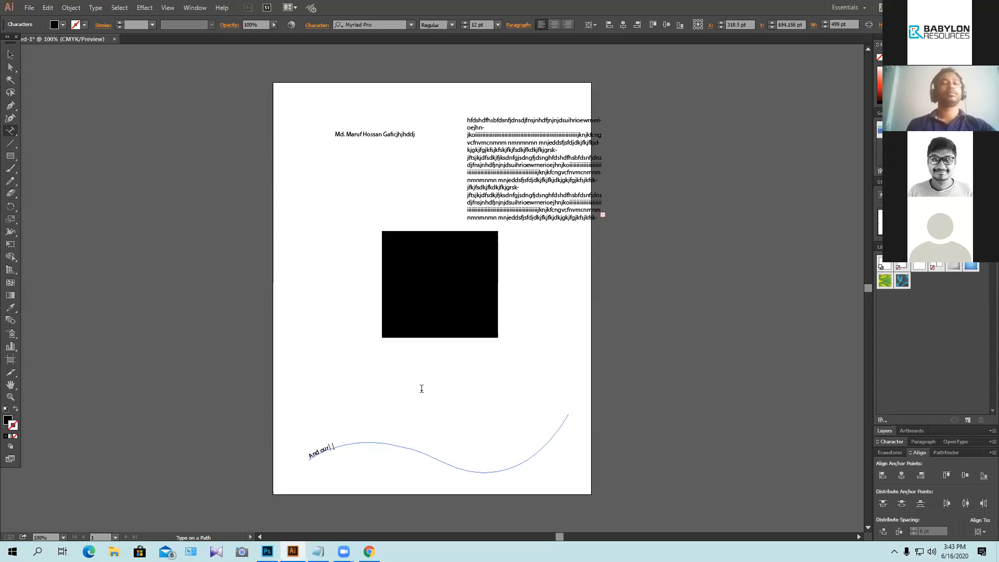
pyautogui.write('hoimce noe hower nieryhhbnx')
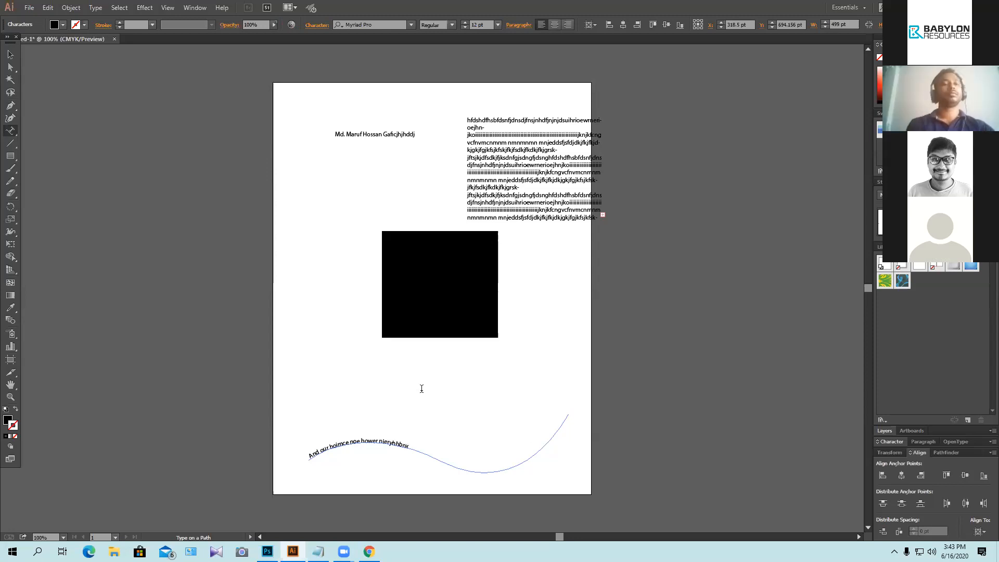
pyautogui.write(' nhdeujnd')
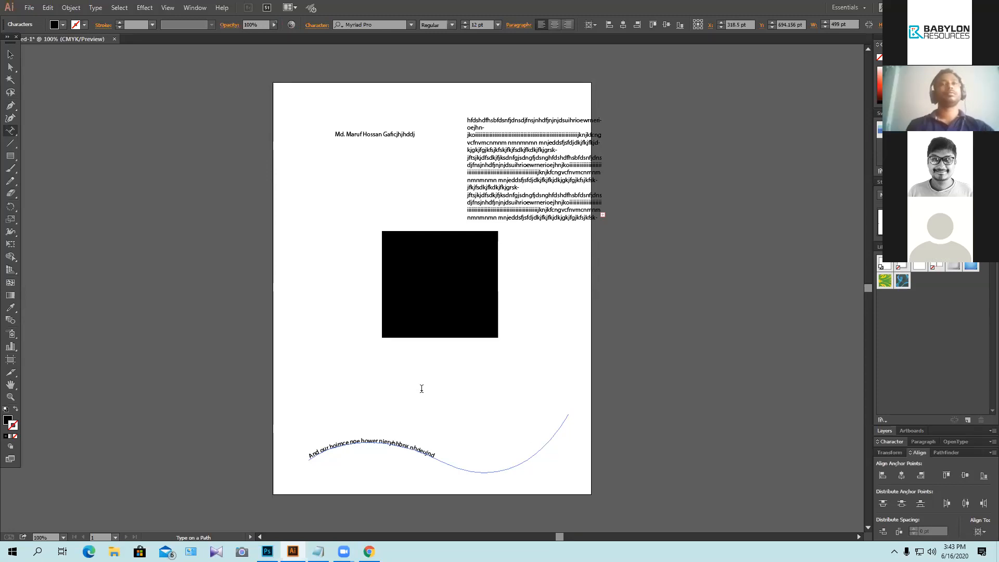
pyautogui.write('i iednhur i')
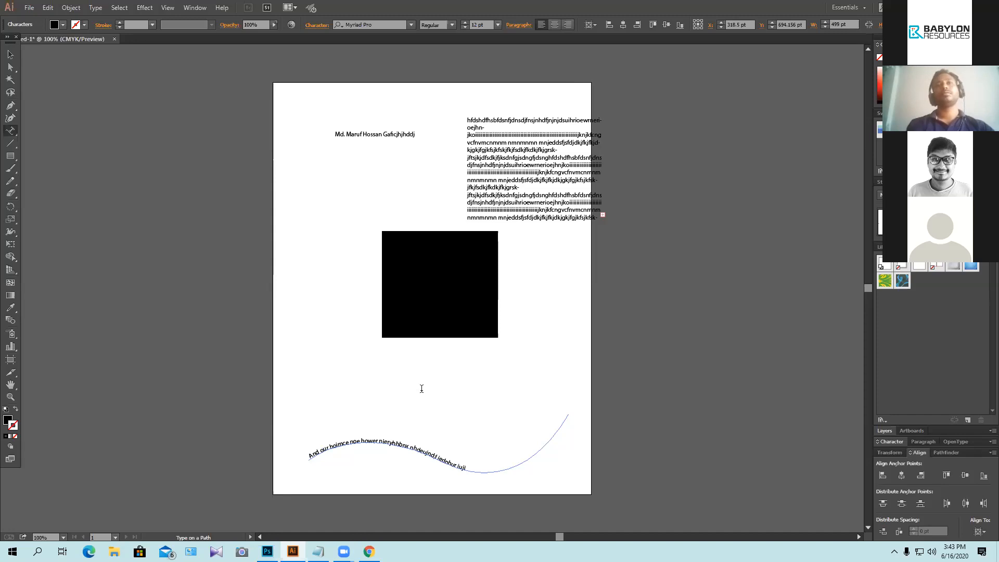
pyautogui.write('ujlujw uijnlwsjiower n')
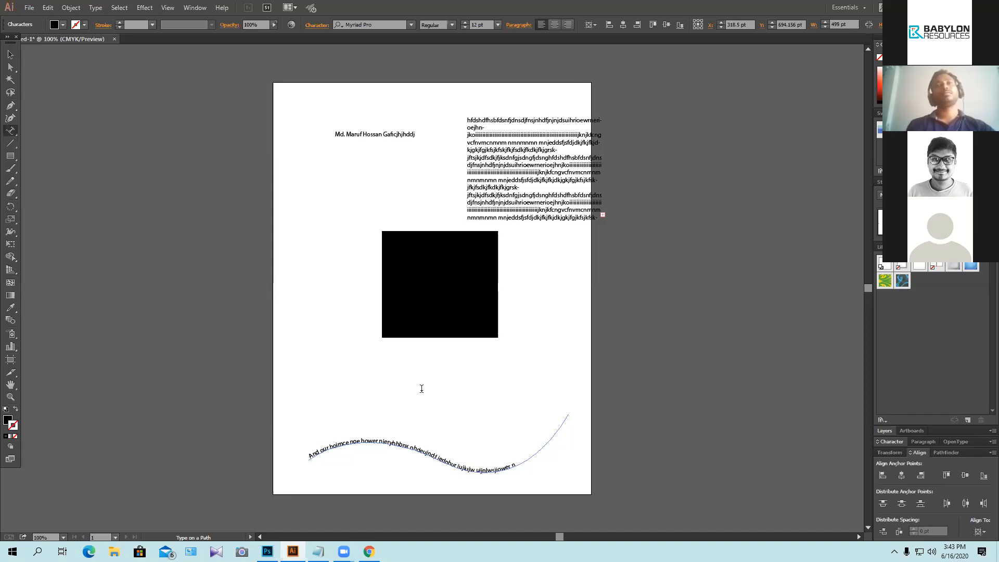
pyautogui.write('iuhakkje njewinjiuhew')
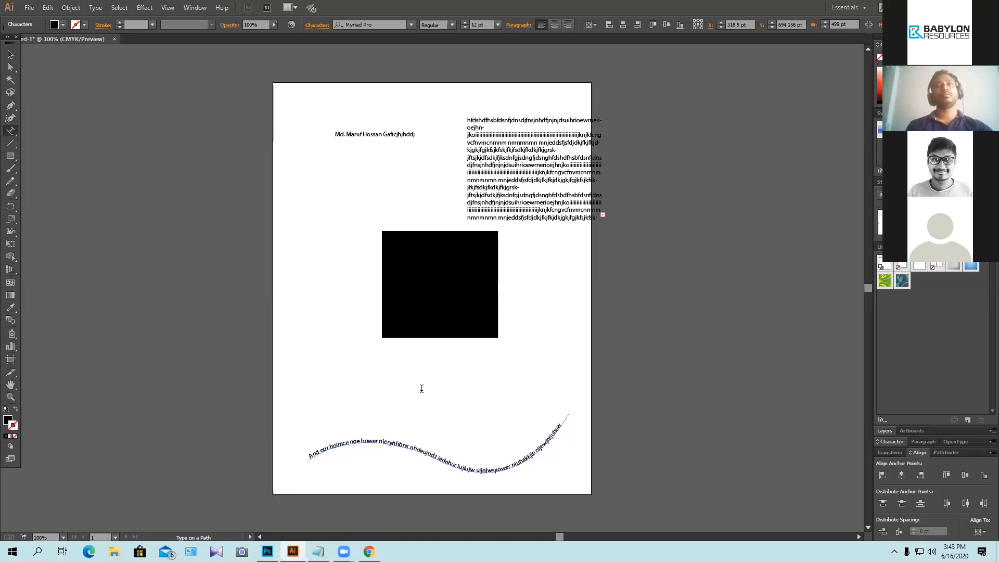
pyautogui.hotkey('ctrl', 'z')
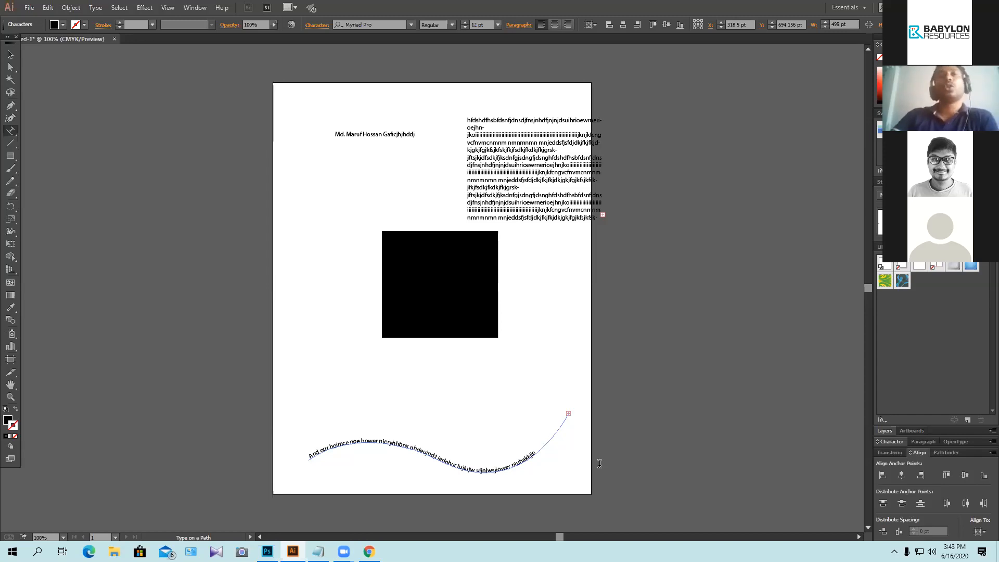
pyautogui.click(11, 133)
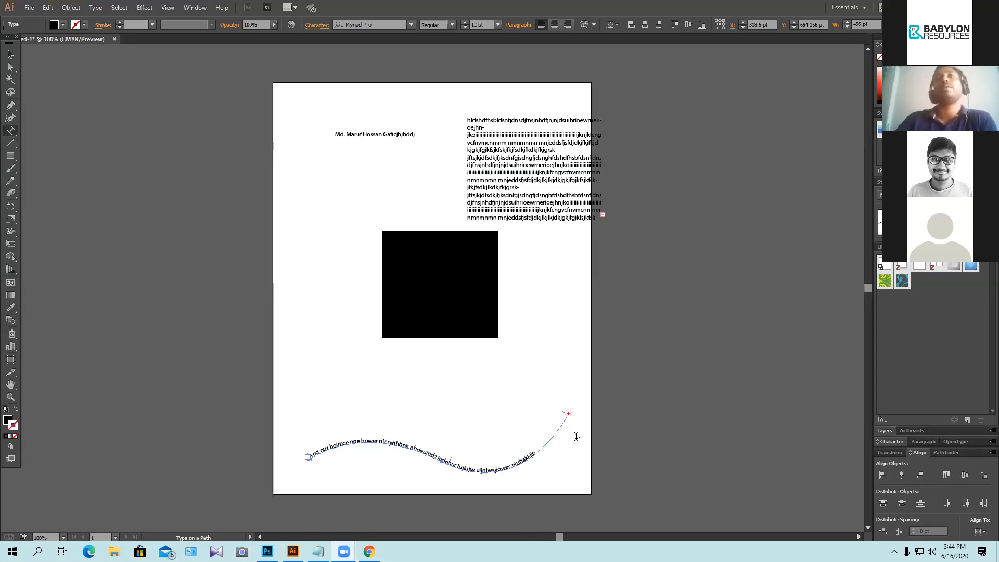
pyautogui.click(10, 54)
pyautogui.click(568, 416)
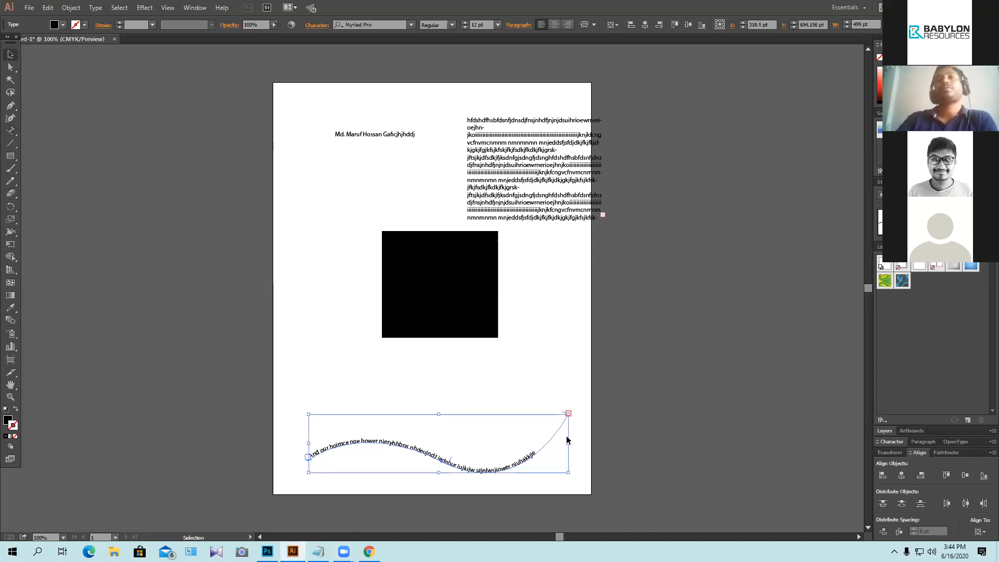
pyautogui.click(11, 67)
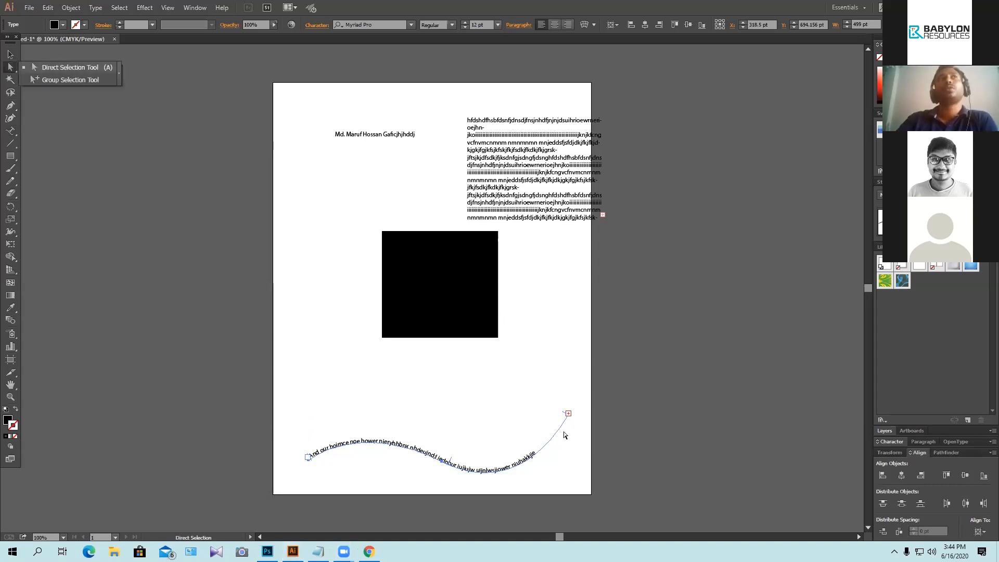
pyautogui.press('t')
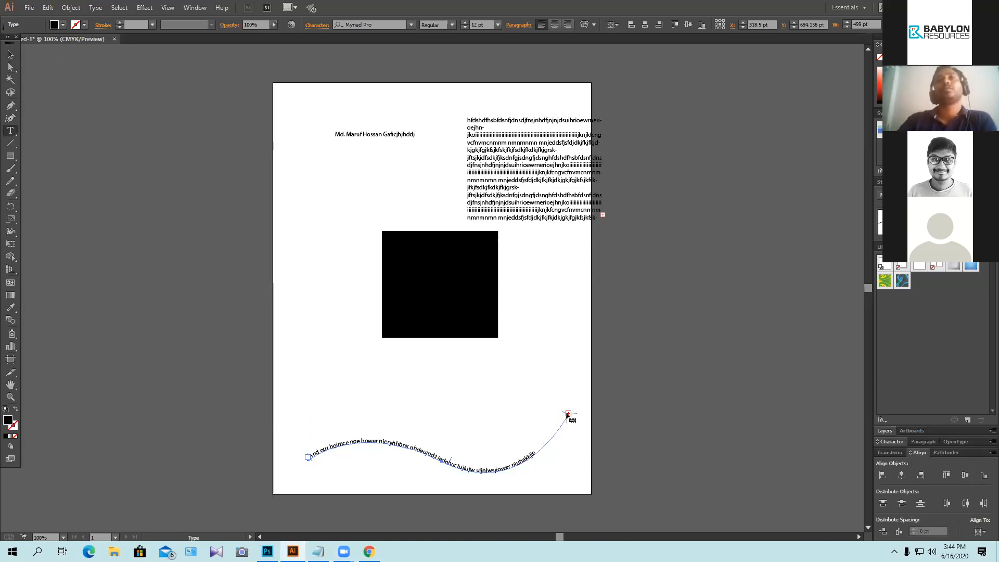
pyautogui.moveTo(569, 414); pyautogui.dragTo(607, 378)
pyautogui.hotkey('ctrl', 'z')
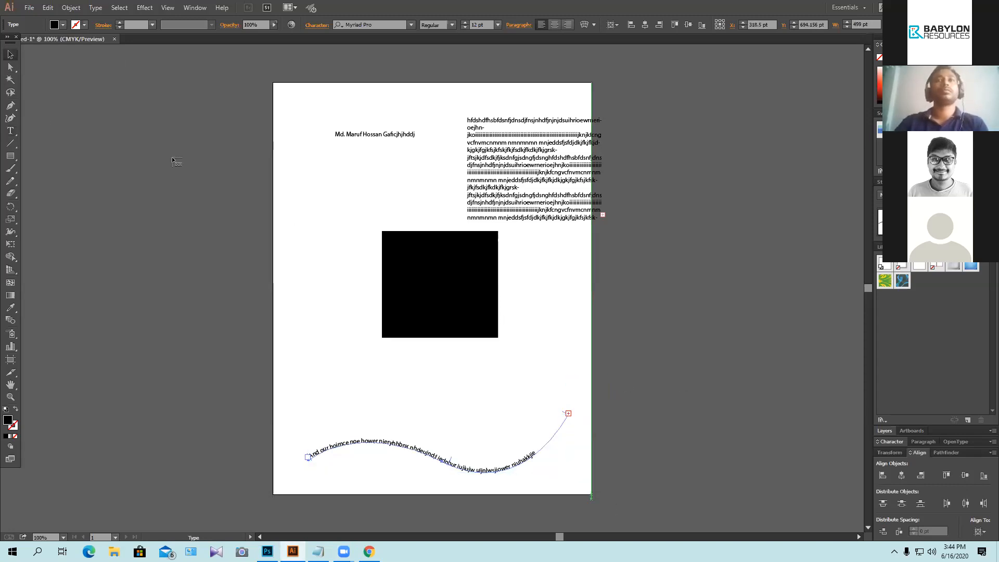
# Step: Stretch and rescale the wavy path text, settling on the shrink back to 12 pt
pyautogui.click(11, 56)
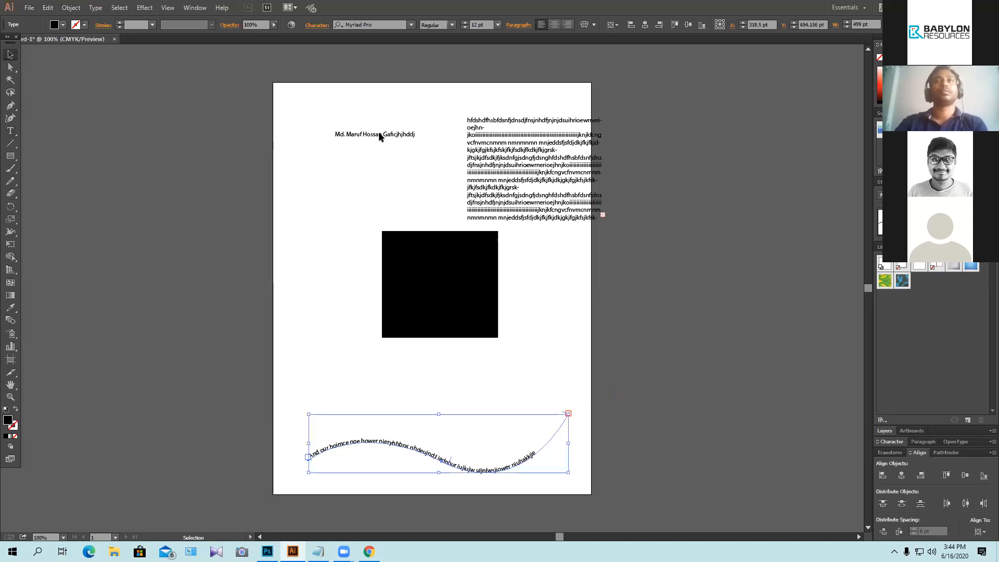
pyautogui.moveTo(574, 444); pyautogui.dragTo(738, 430)
pyautogui.moveTo(513, 415); pyautogui.dragTo(616, 364)
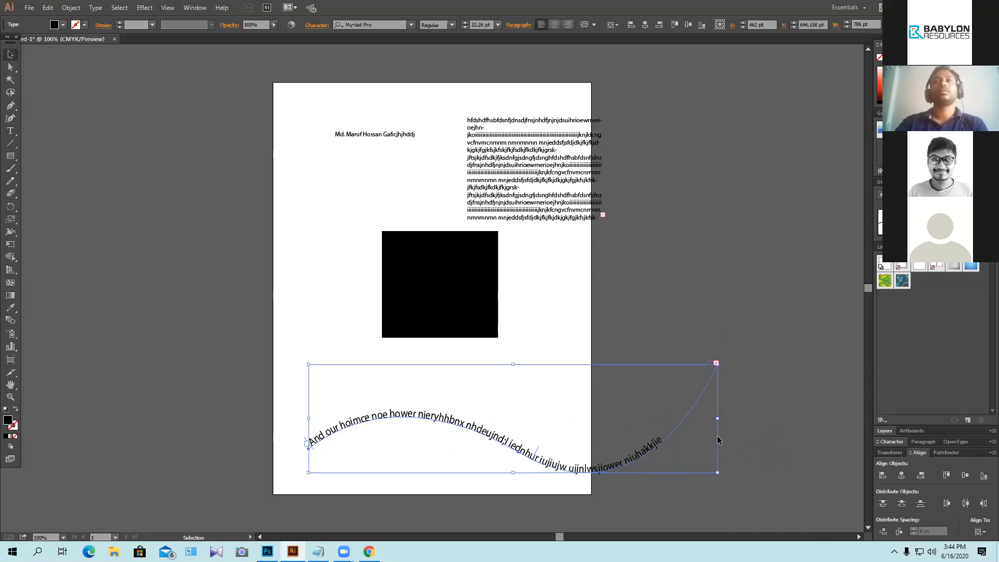
pyautogui.moveTo(717, 418); pyautogui.dragTo(781, 414)
pyautogui.moveTo(773, 368); pyautogui.dragTo(572, 403)
pyautogui.hotkey('ctrl', 'z')
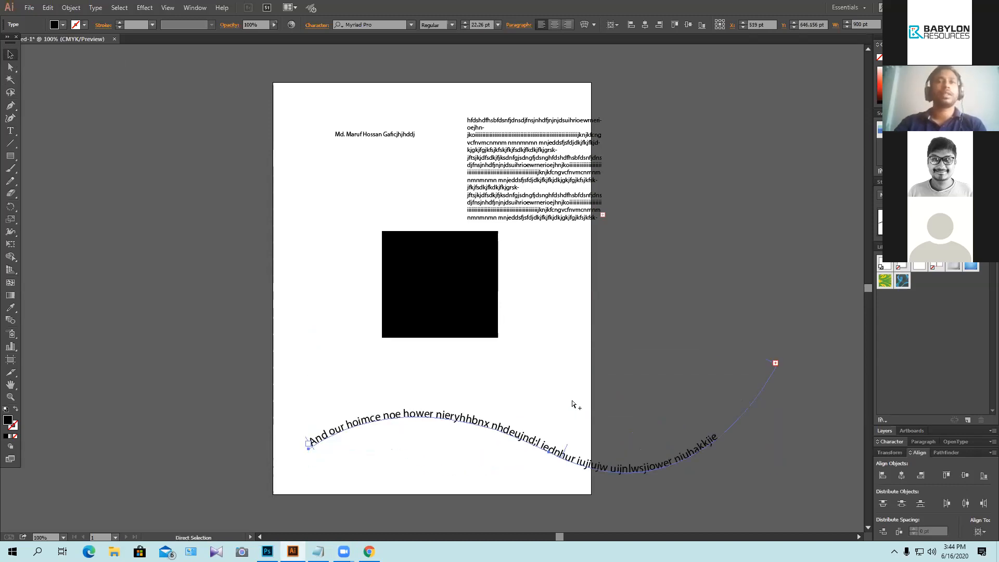
pyautogui.hotkey('ctrl', 'shift', 'z')
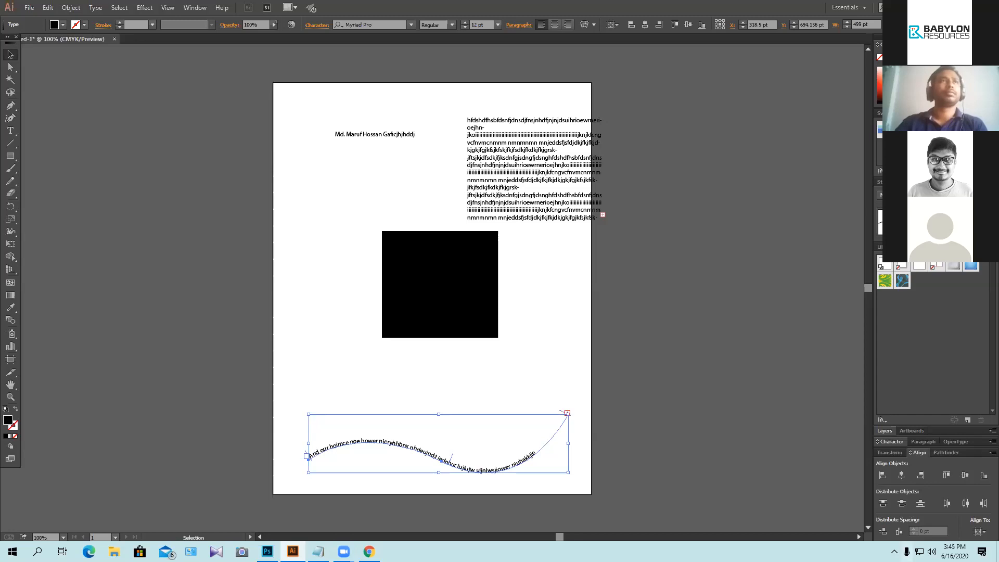
# Step: Select the last word 'niuhakkje' on the curve with the Type on a Path tool and undo
pyautogui.moveTo(9, 131); pyautogui.dragTo(86, 152)
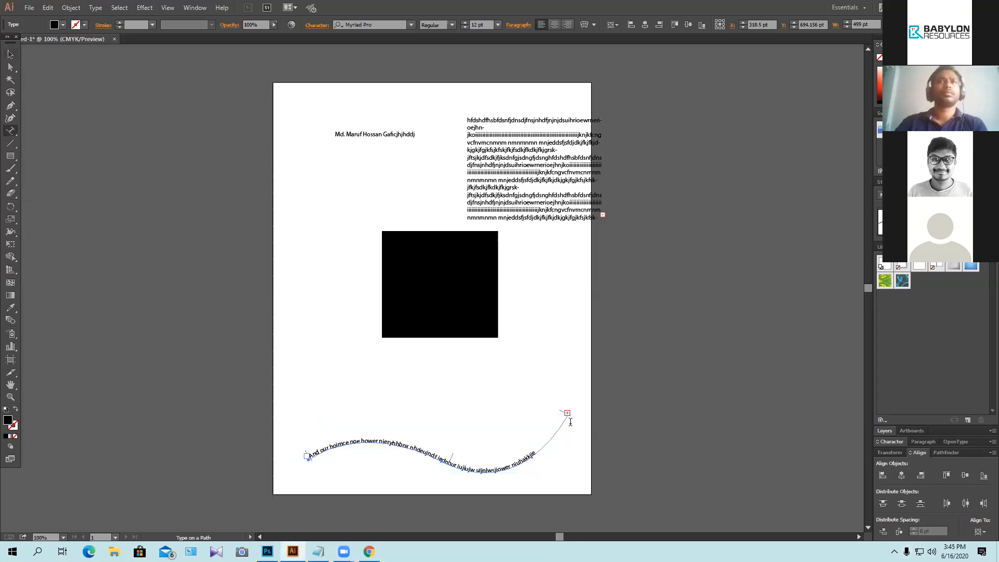
pyautogui.doubleClick(567, 414)
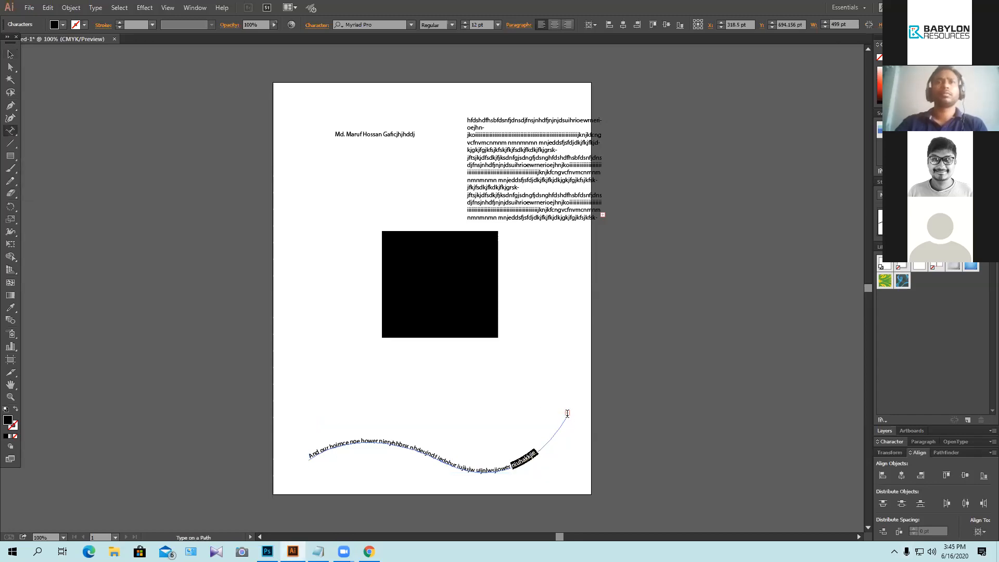
pyautogui.click(593, 404)
pyautogui.doubleClick(570, 413)
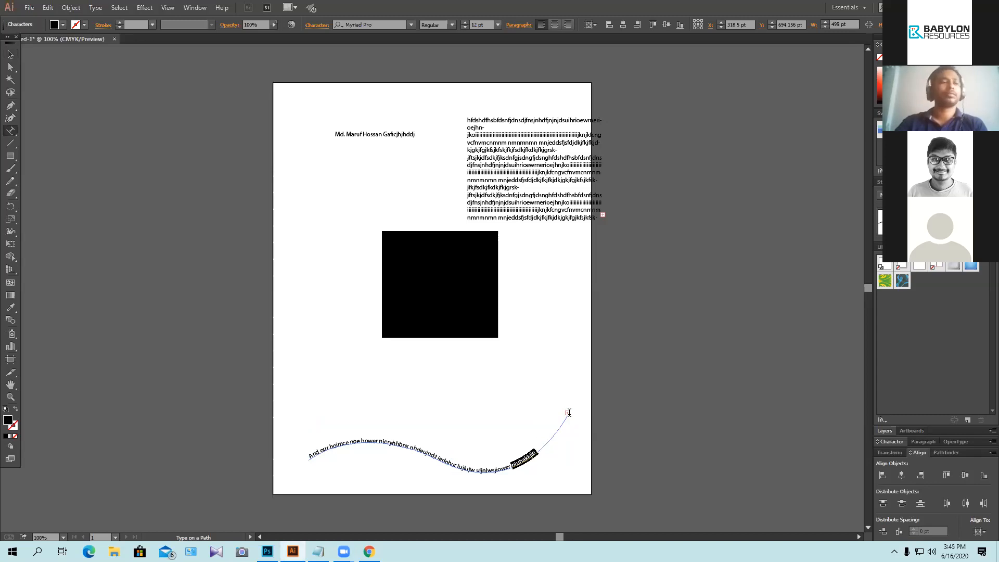
pyautogui.hotkey('ctrl', 'z')
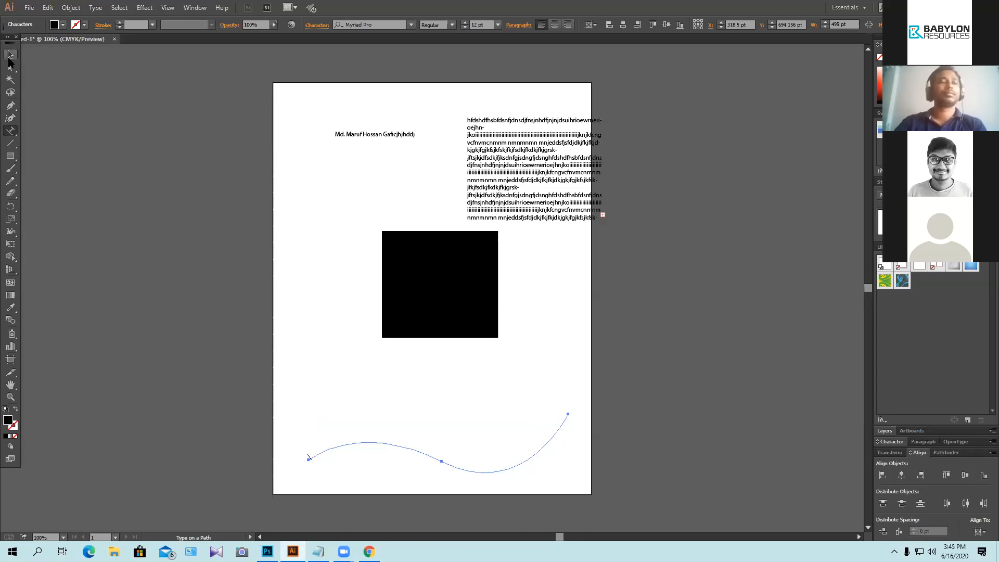
# Step: Move the wavy path text up to sit just below the black square
pyautogui.click(11, 54)
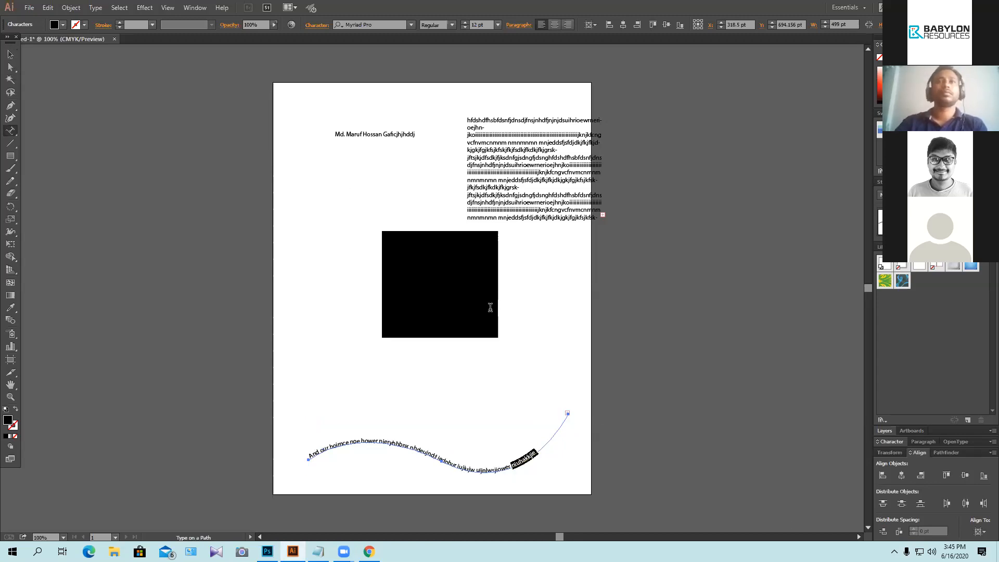
pyautogui.click(571, 437)
pyautogui.moveTo(494, 467); pyautogui.dragTo(512, 385)
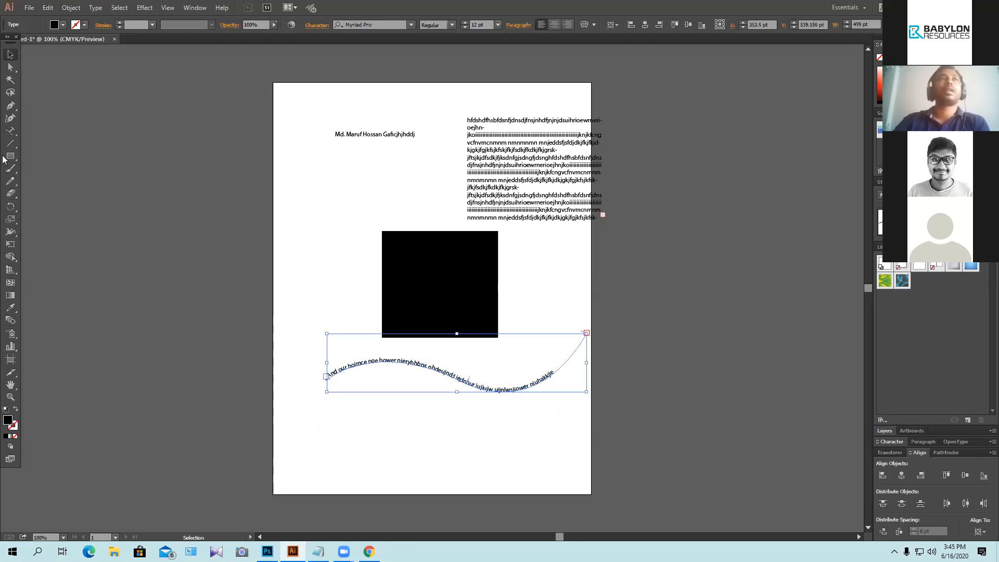
pyautogui.click(10, 131)
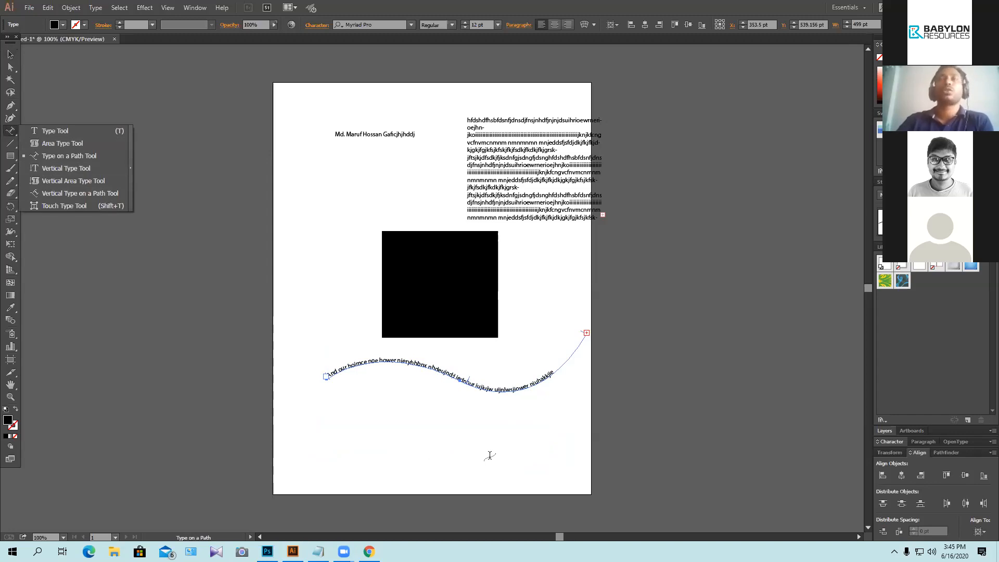
# Step: Type the person's name as vertical text near the artboard's left edge and select it
pyautogui.click(60, 168)
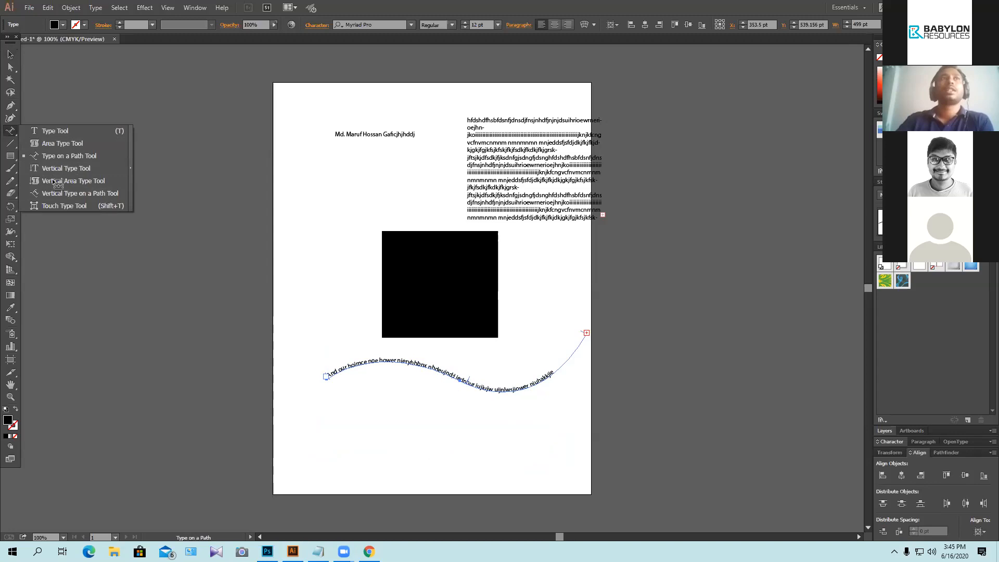
pyautogui.click(368, 231)
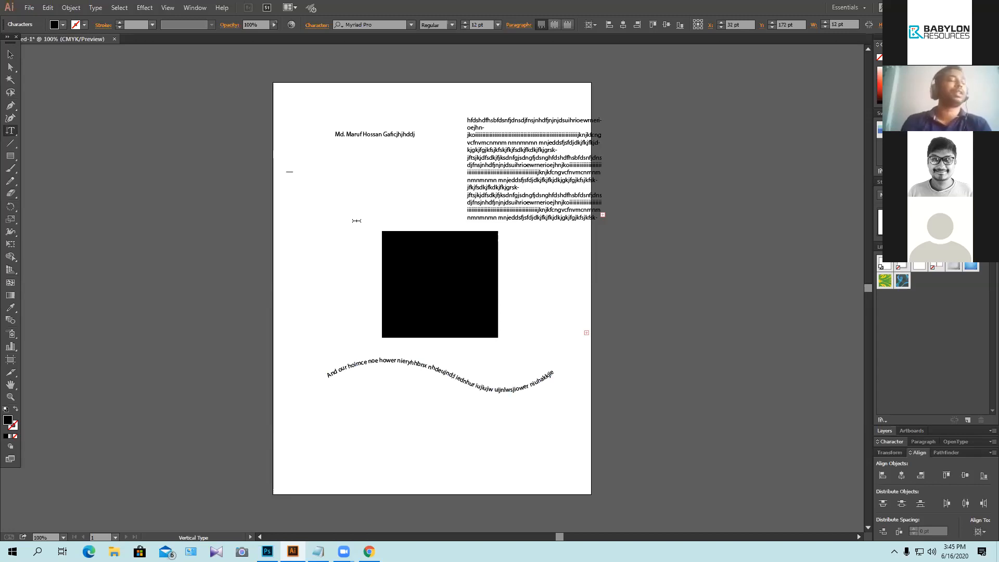
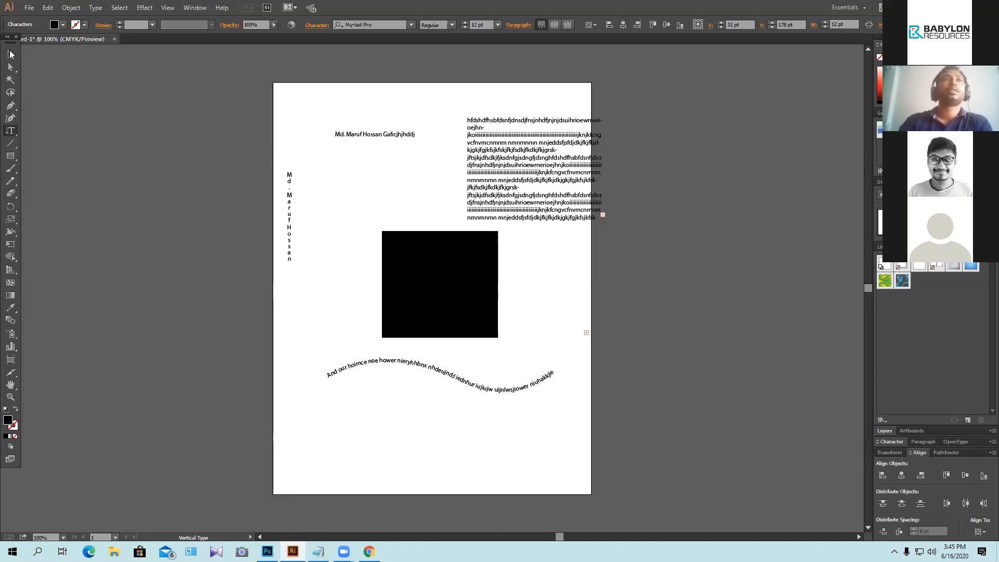
pyautogui.click(10, 54)
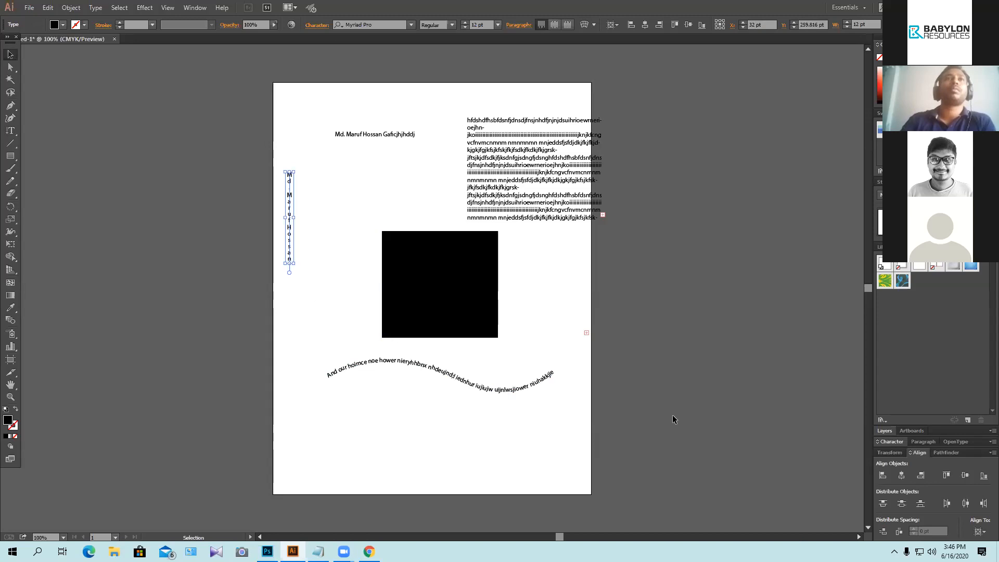
pyautogui.moveTo(10, 132); pyautogui.dragTo(105, 215)
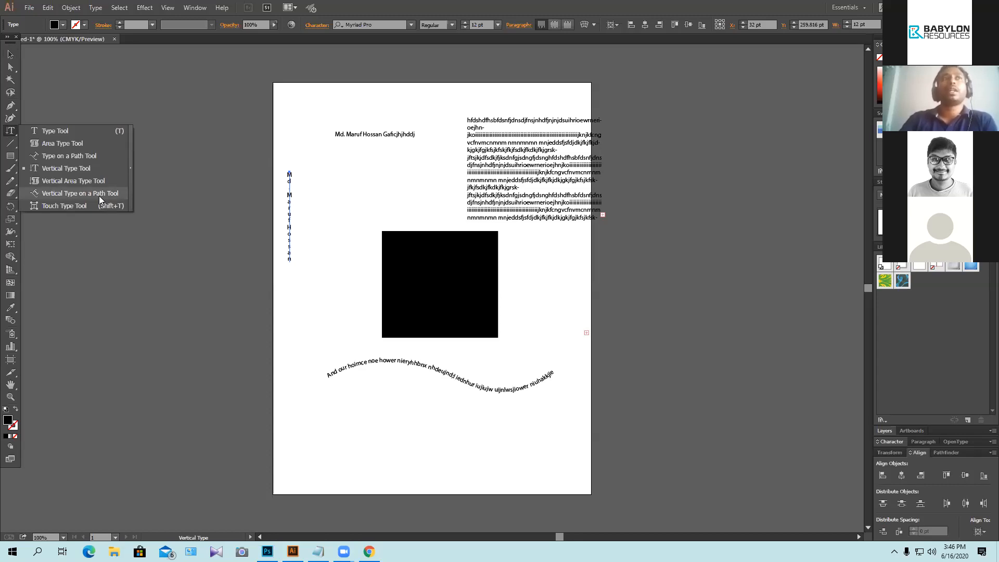
# Step: Draw a tall rectangle above the black square as an outline with no fill
pyautogui.click(99, 195)
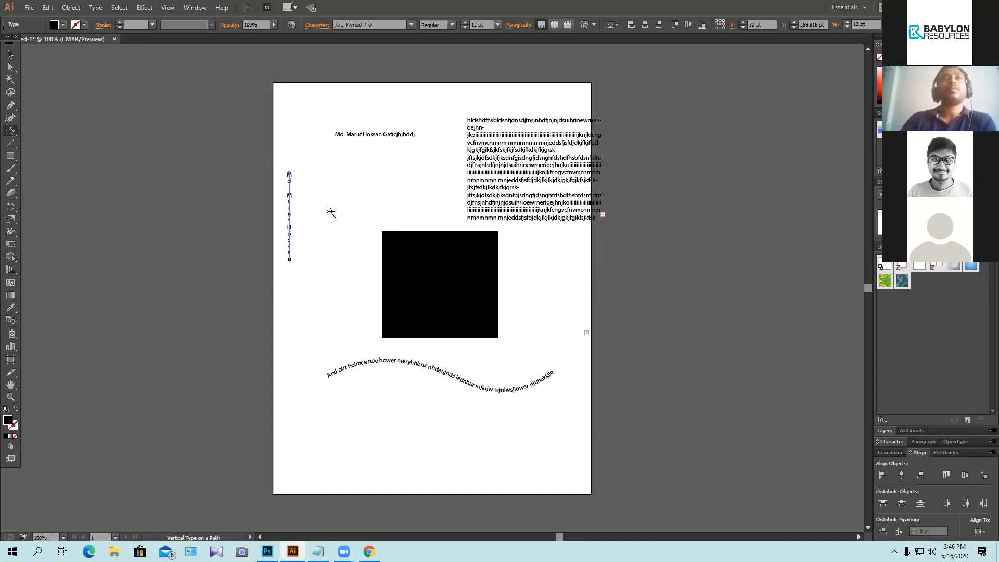
pyautogui.press('m')
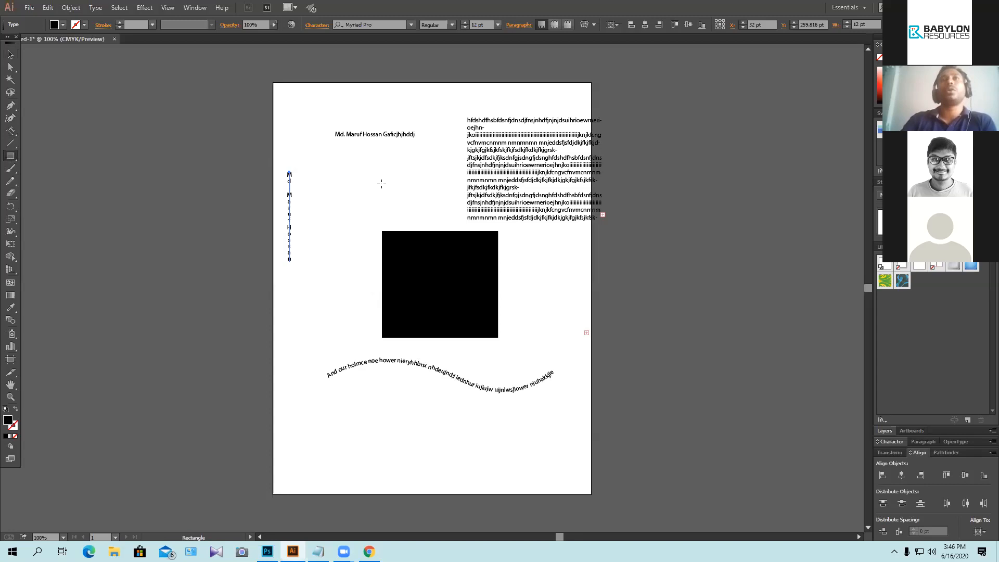
pyautogui.moveTo(324, 155); pyautogui.dragTo(398, 281)
pyautogui.hotkey('shift', 'x')
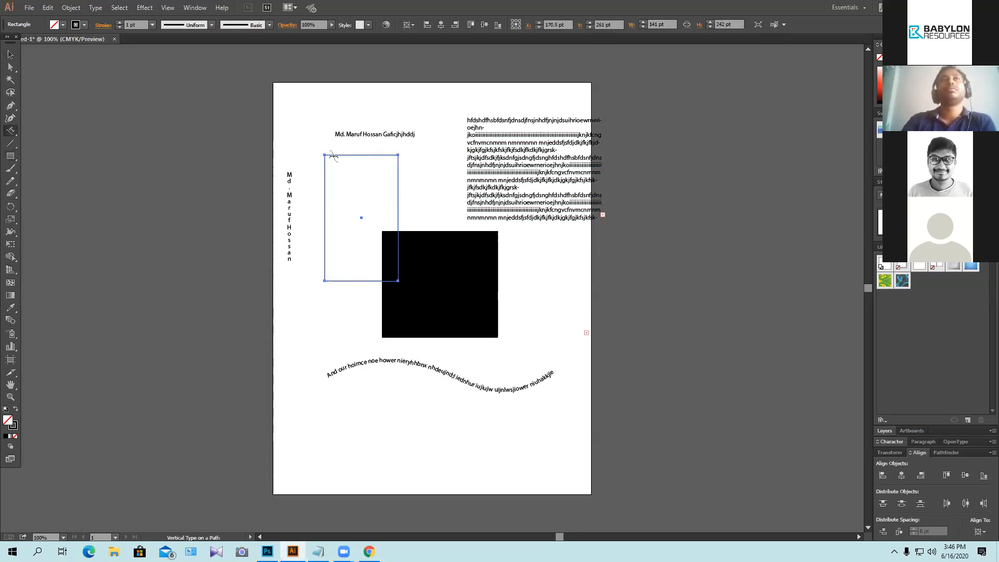
# Step: Type the person's name as vertical path text along the rectangle's top and right side, then deselect
pyautogui.click(334, 155)
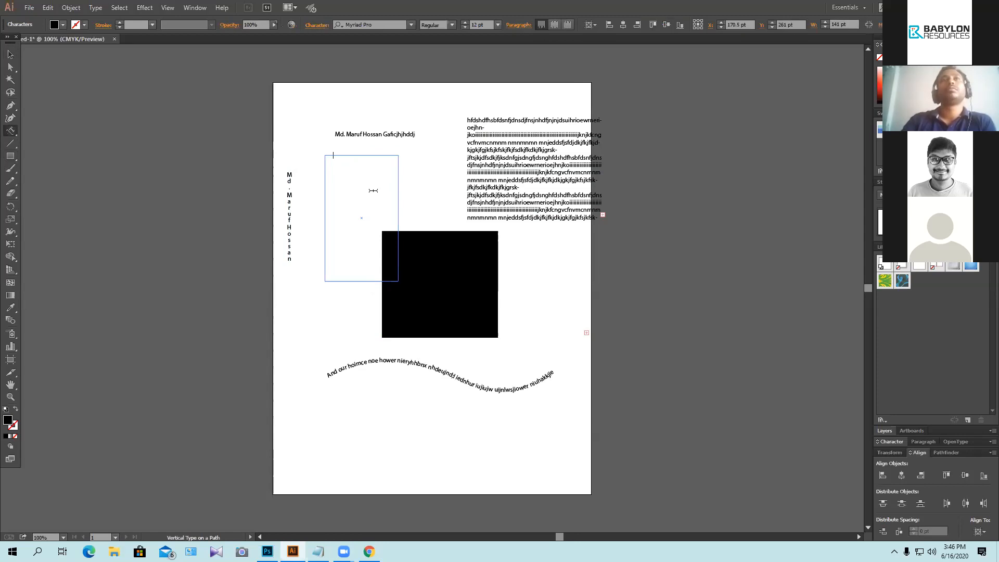
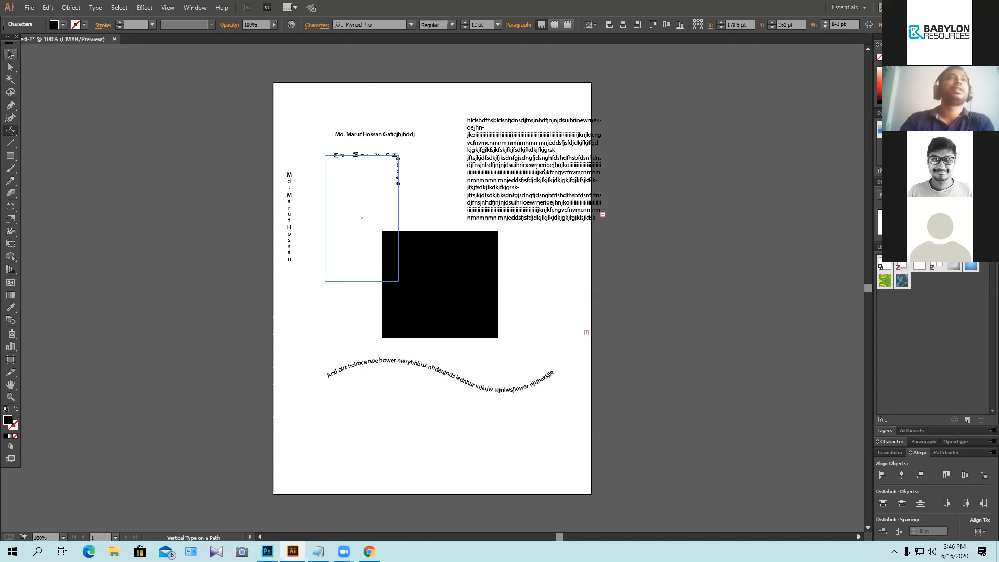
pyautogui.click(15, 132)
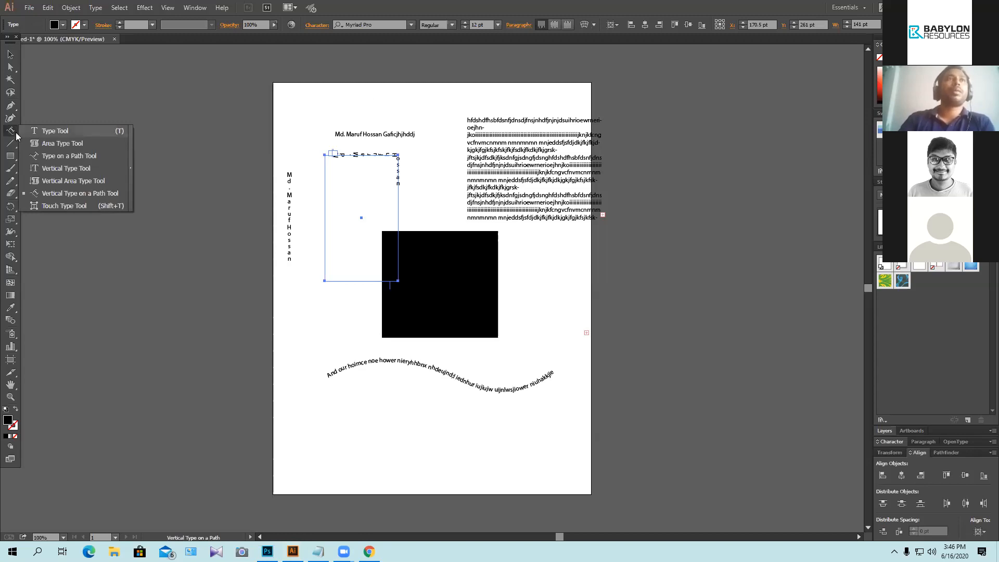
pyautogui.press('v')
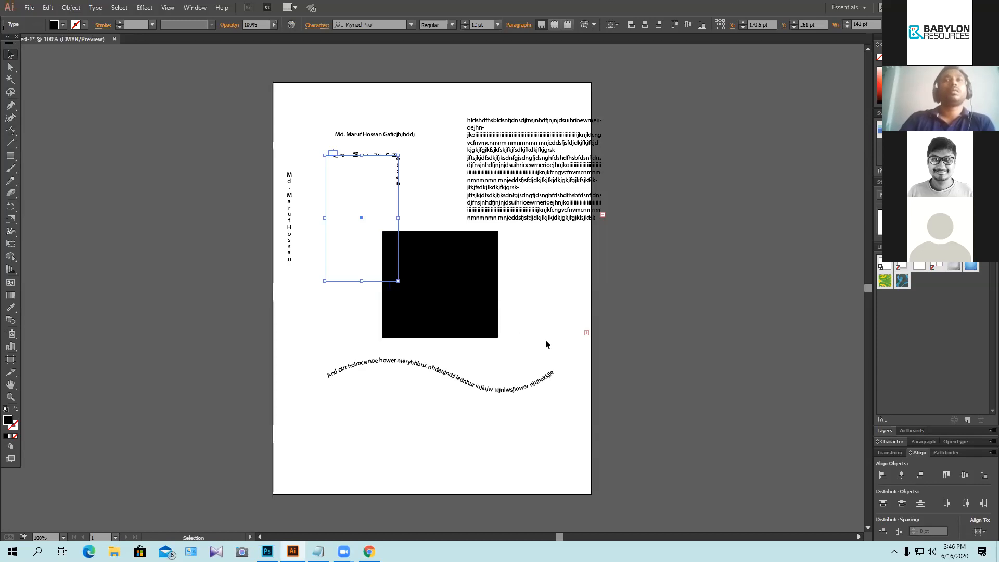
pyautogui.click(547, 345)
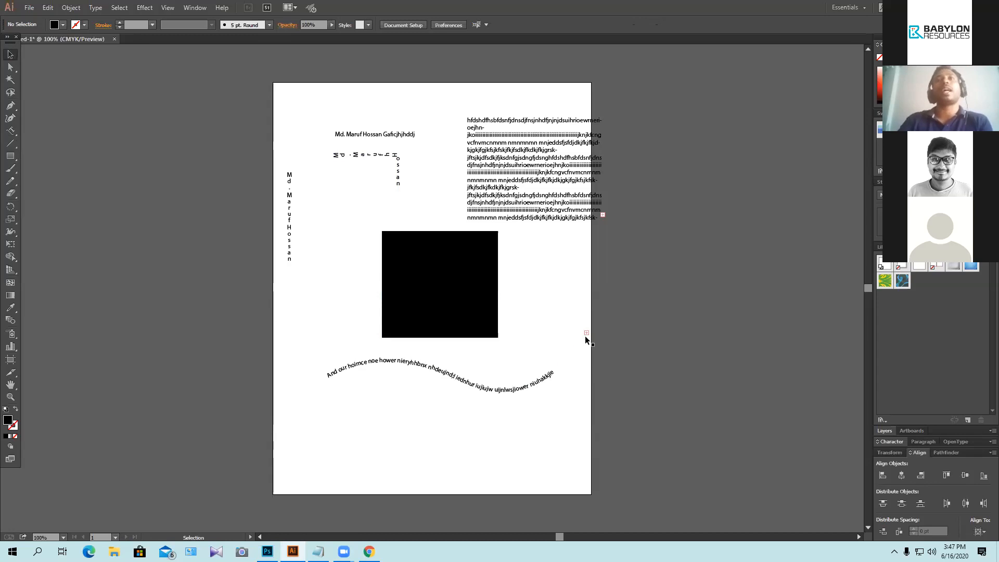
# Step: Type the person's name in capitals near the artboard bottom and scale it up to 44.94 pt
pyautogui.scroll(-1, 571, 375)
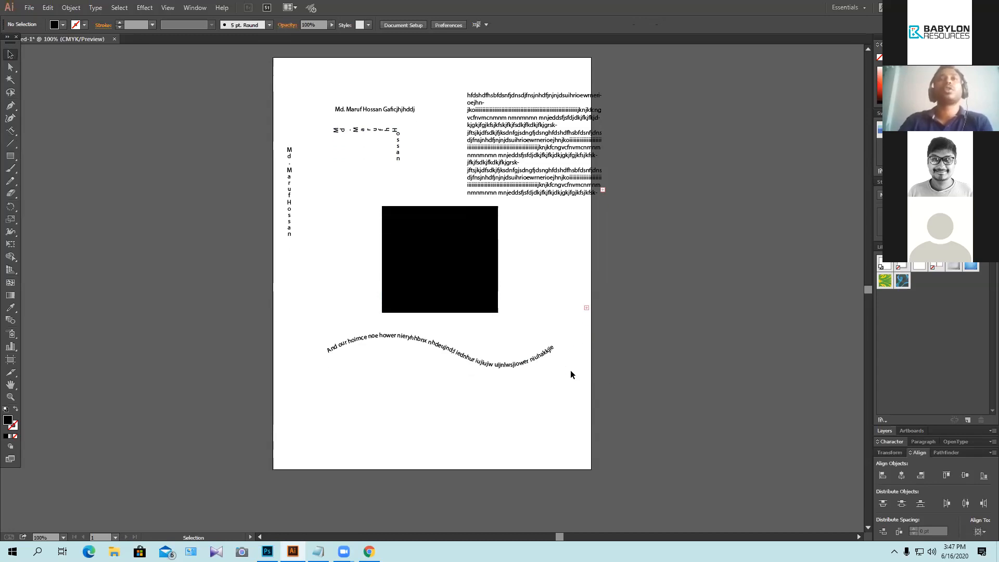
pyautogui.click(12, 130)
pyautogui.click(36, 134)
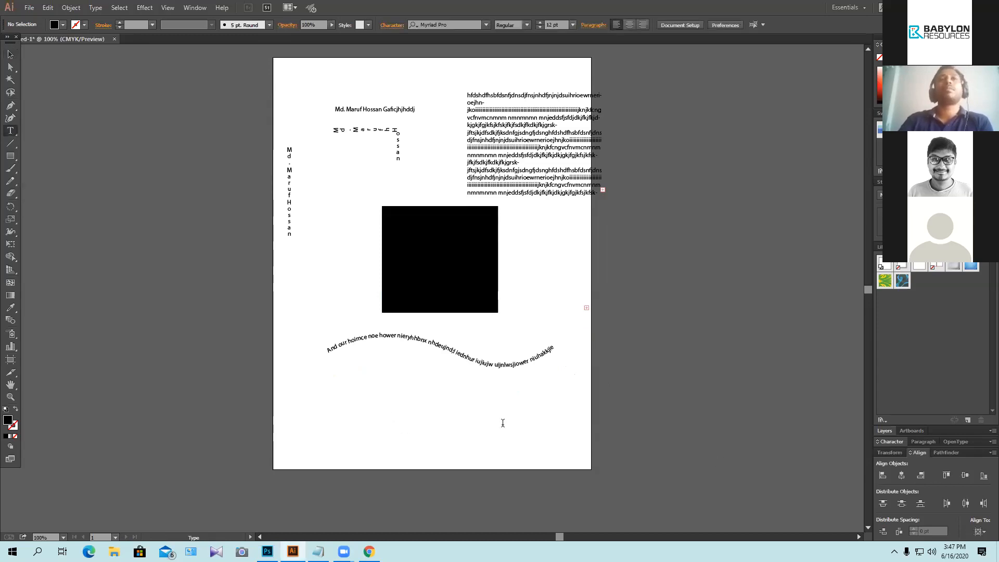
pyautogui.click(502, 423)
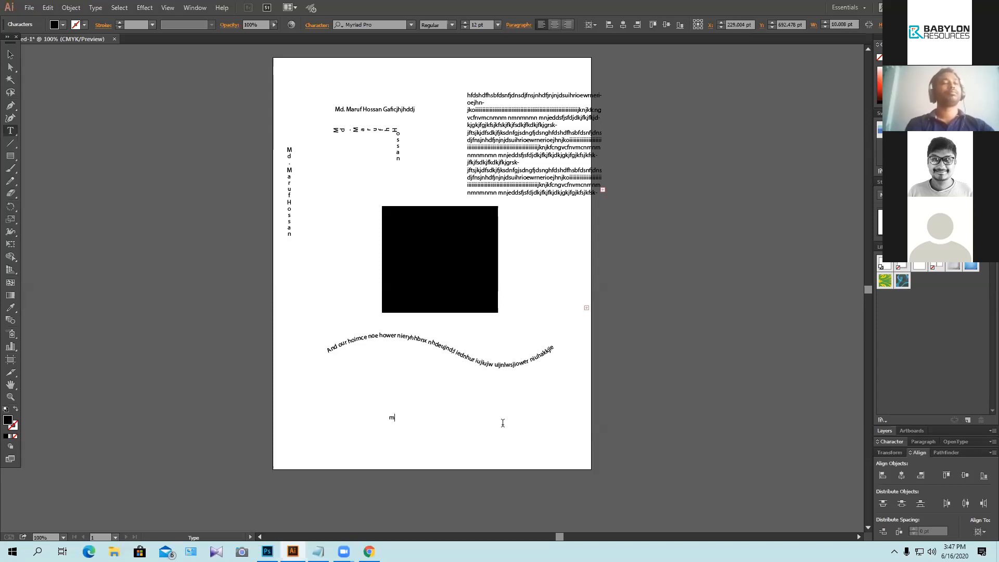
pyautogui.write('m')
pyautogui.press('BackSpace')
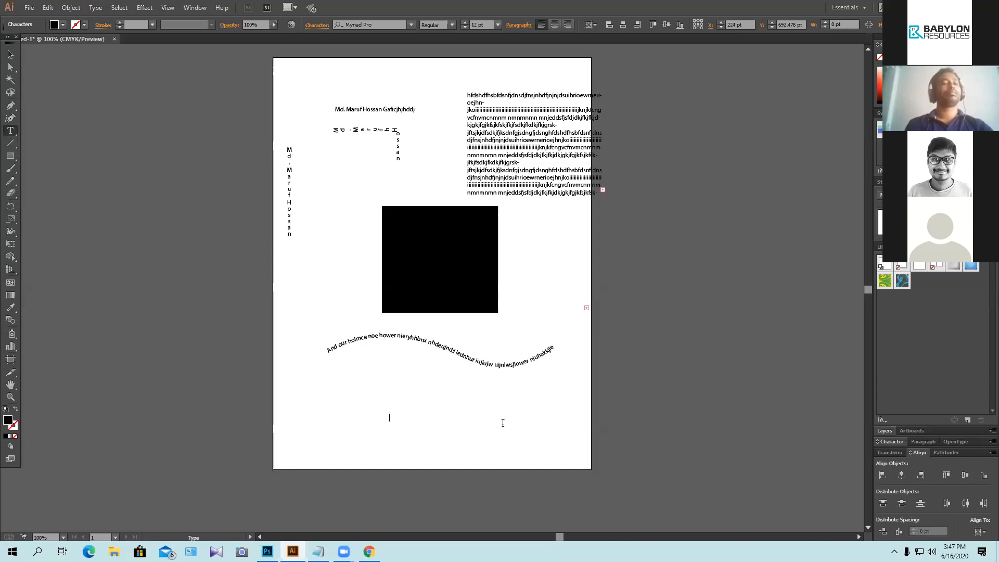
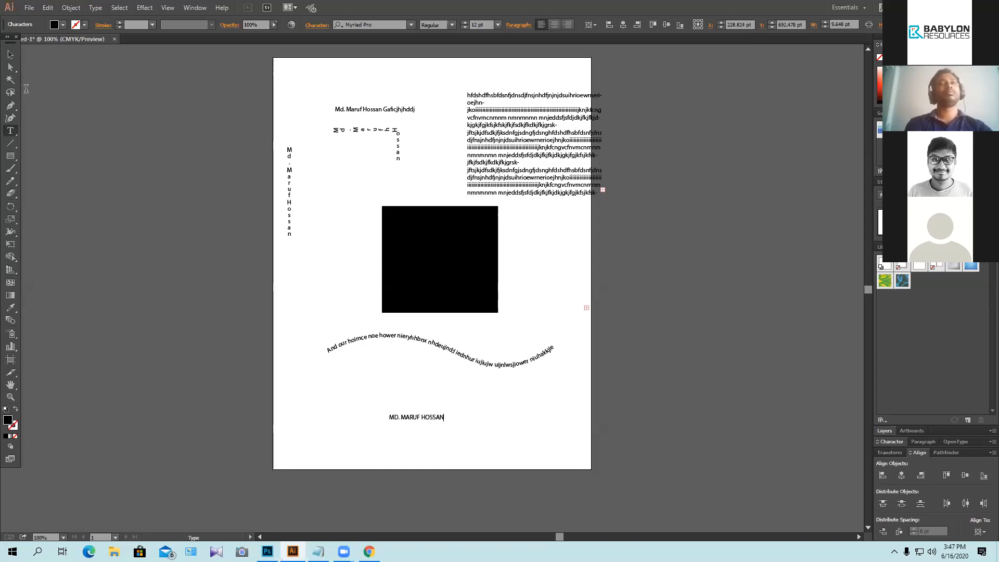
pyautogui.press('Escape')
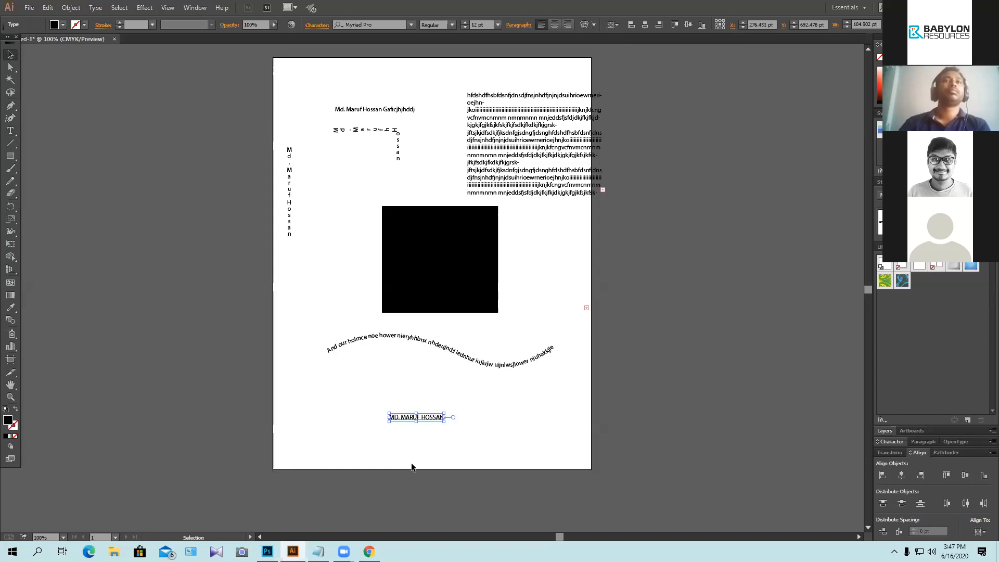
pyautogui.moveTo(444, 419)
pyautogui.mouseDown()
pyautogui.moveTo(519, 473)
pyautogui.moveTo(519, 430)
pyautogui.mouseUp()
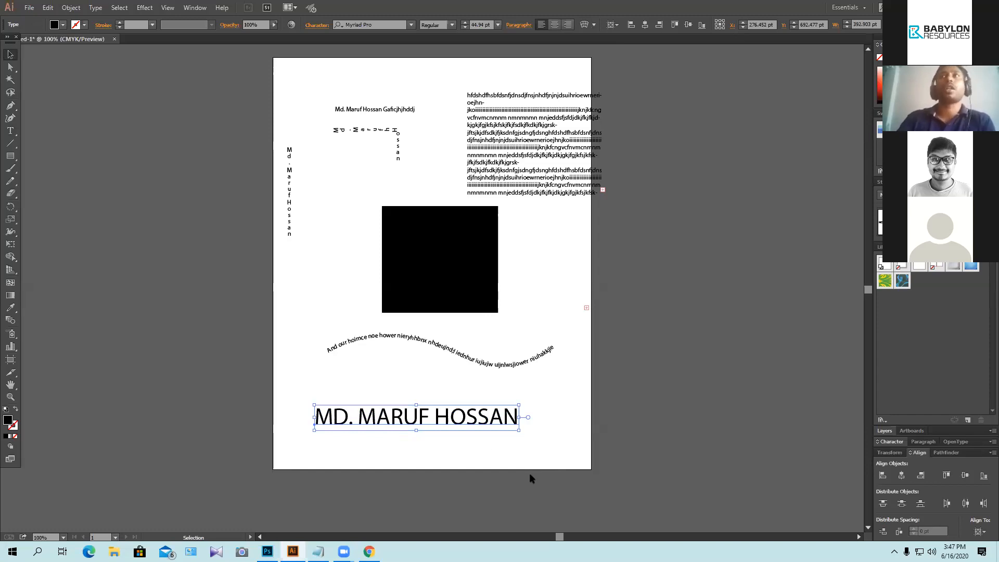
pyautogui.click(12, 134)
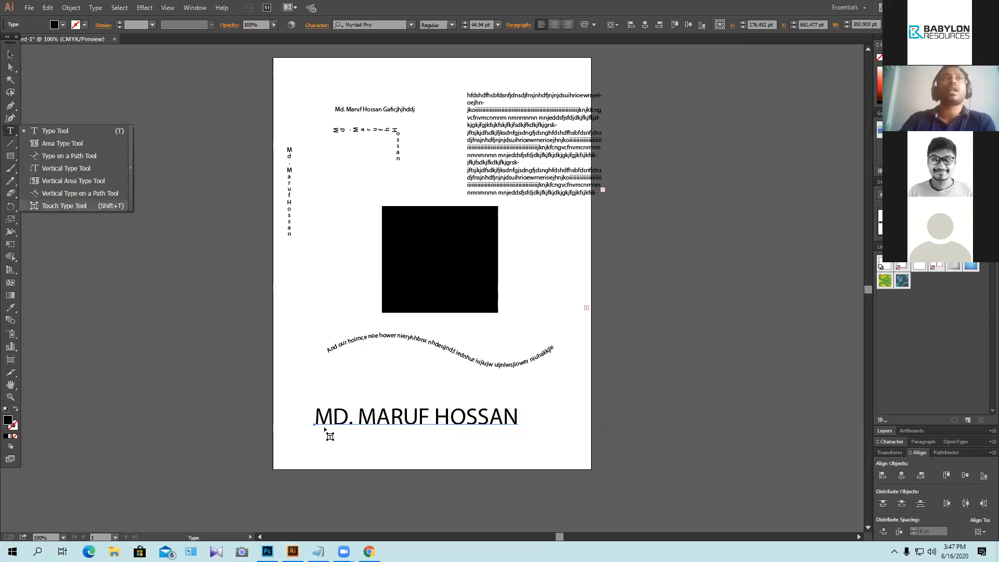
# Step: With the Touch Type tool, enlarge the F to about twice its size and enlarge the M
pyautogui.hotkey('shift', 't')
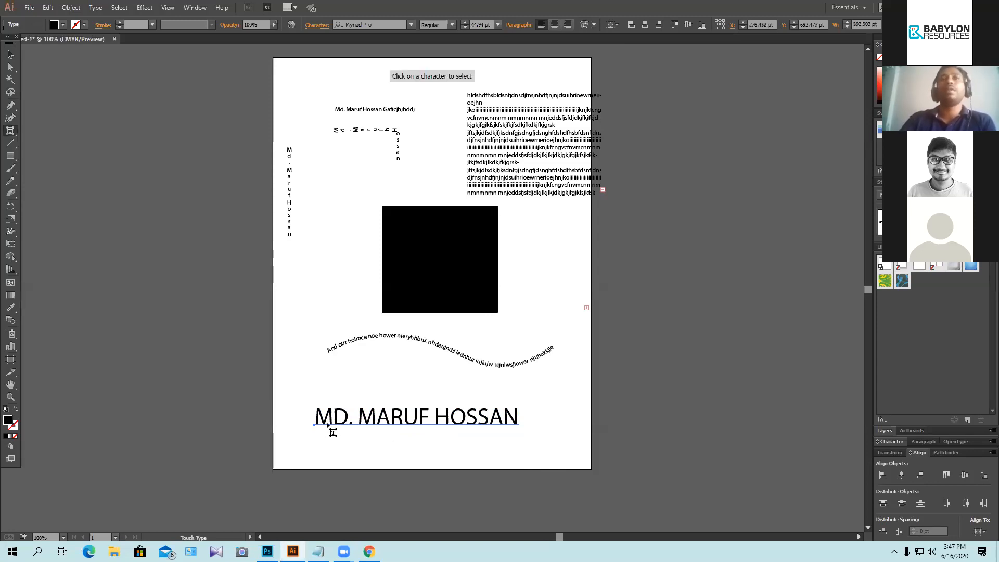
pyautogui.click(424, 422)
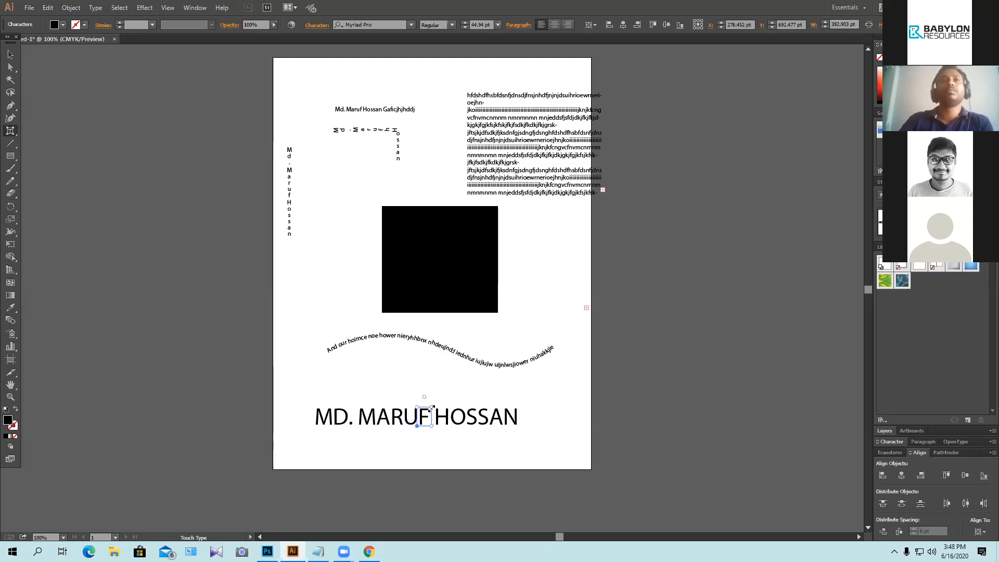
pyautogui.moveTo(432, 407)
pyautogui.mouseDown()
pyautogui.moveTo(444, 397)
pyautogui.moveTo(420, 417)
pyautogui.moveTo(428, 414)
pyautogui.mouseUp()
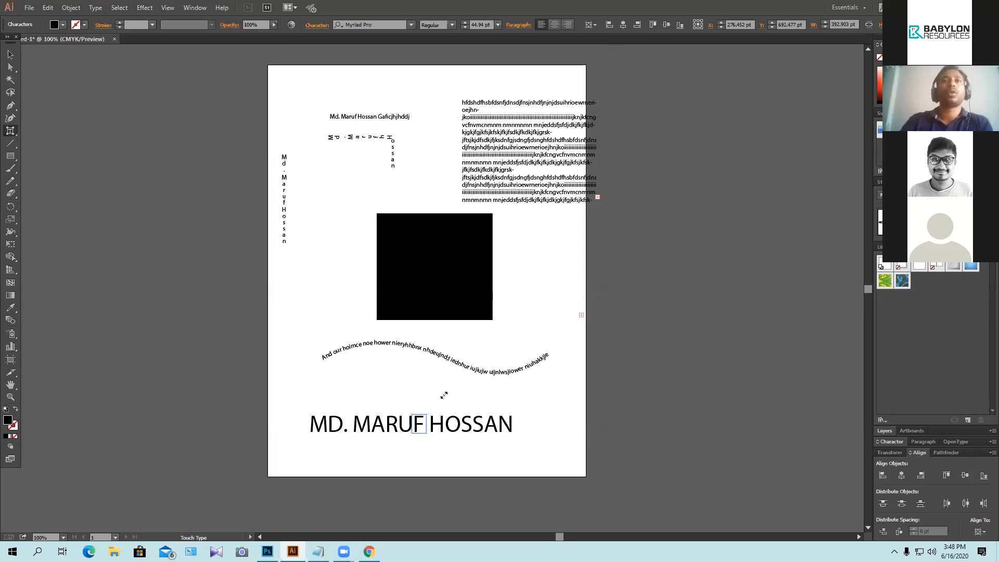
pyautogui.moveTo(444, 396); pyautogui.dragTo(523, 428)
pyautogui.click(368, 425)
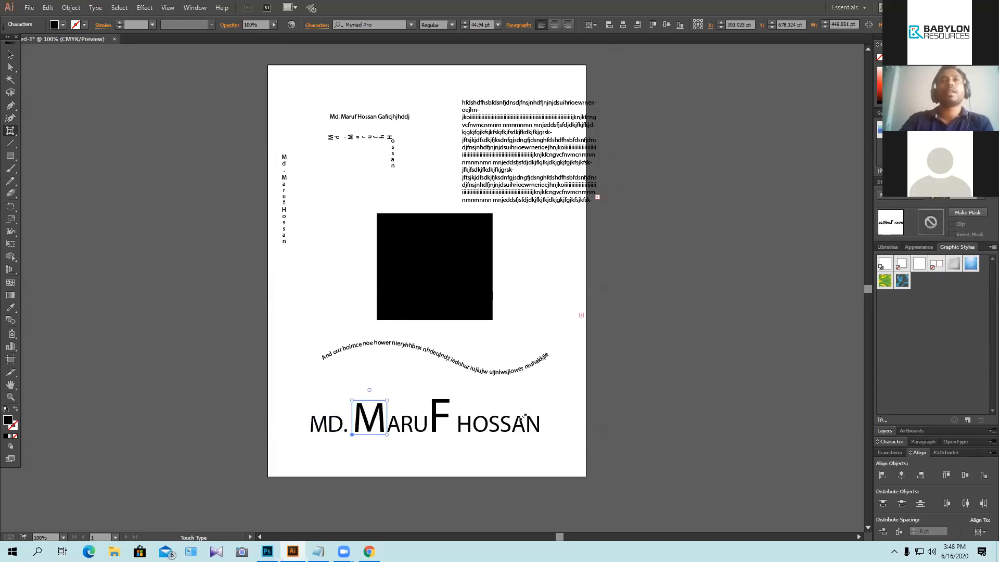
# Step: Shrink the A and O in the surname, then deselect the name text
pyautogui.click(522, 419)
pyautogui.moveTo(524, 421); pyautogui.dragTo(507, 457)
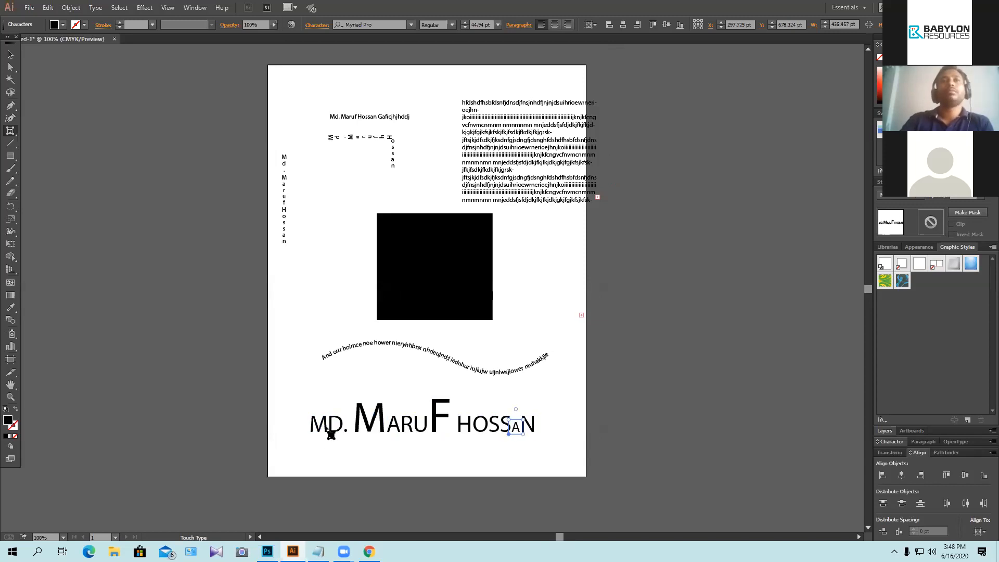
pyautogui.click(486, 423)
pyautogui.moveTo(488, 414); pyautogui.dragTo(477, 448)
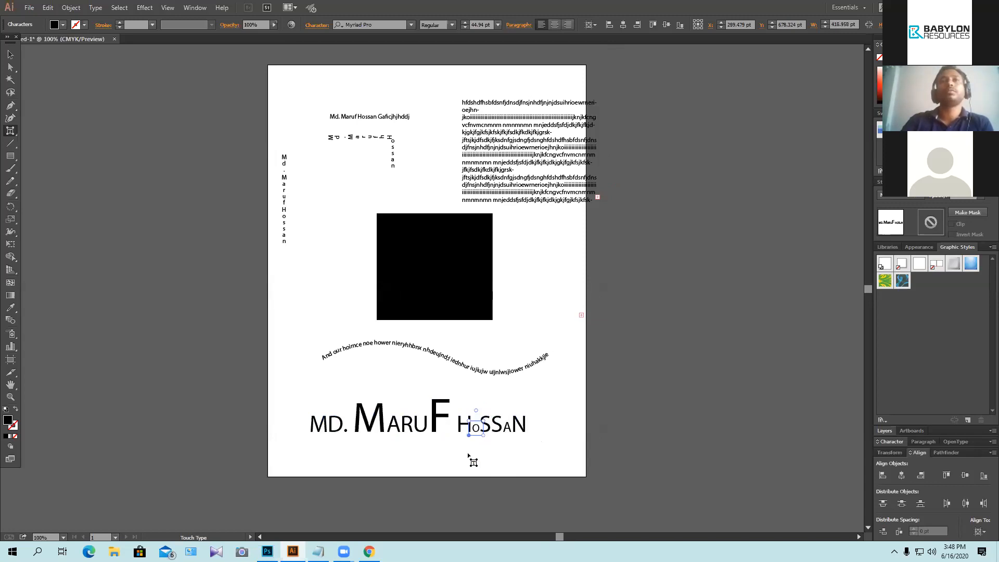
pyautogui.press('Escape')
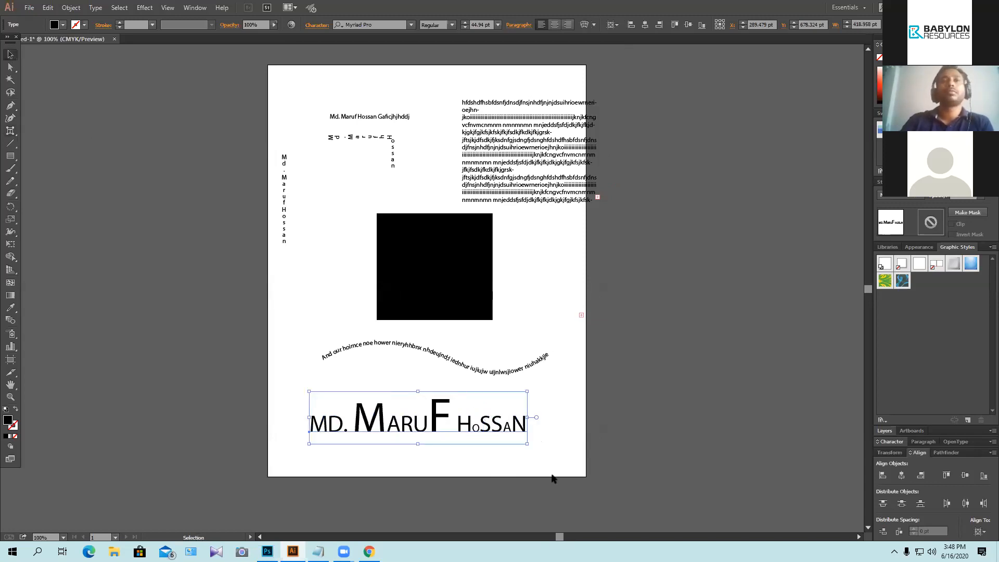
pyautogui.click(550, 464)
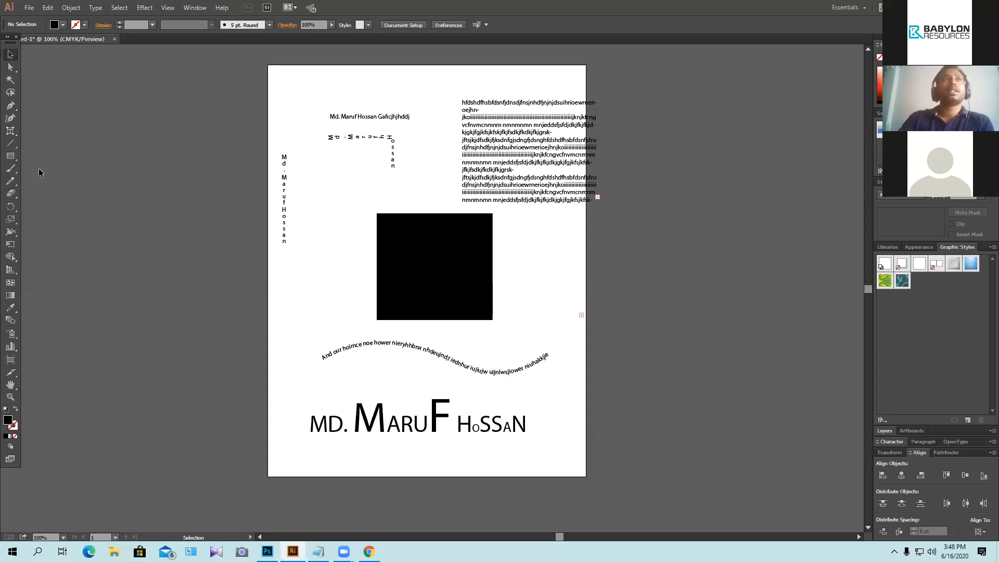
pyautogui.click(10, 131)
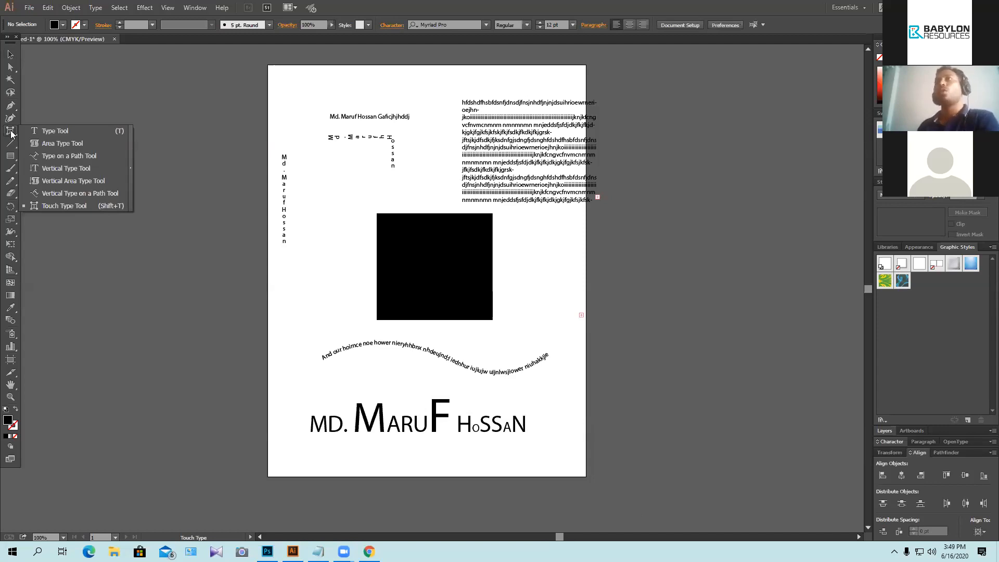
pyautogui.click(10, 54)
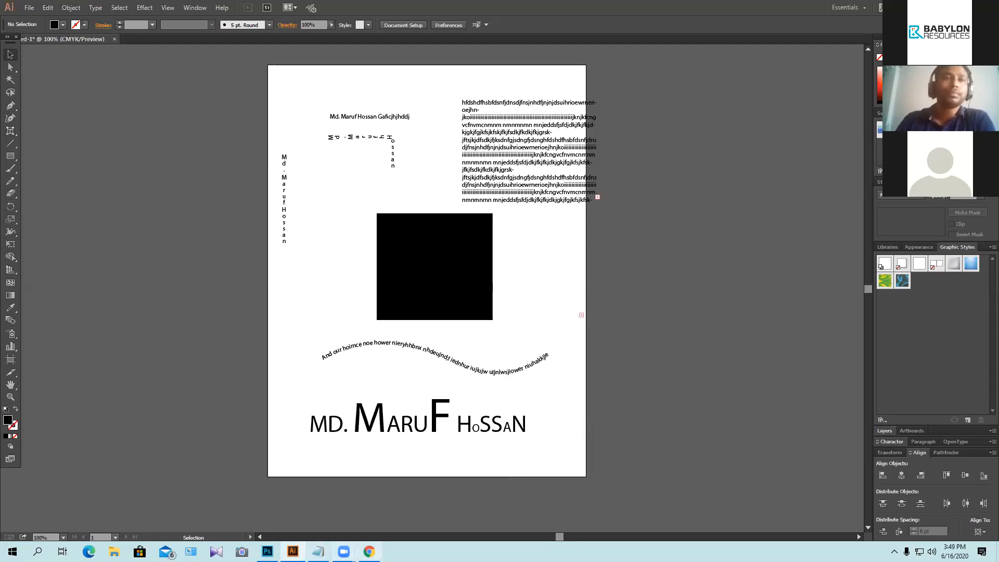
pyautogui.moveTo(344, 552)
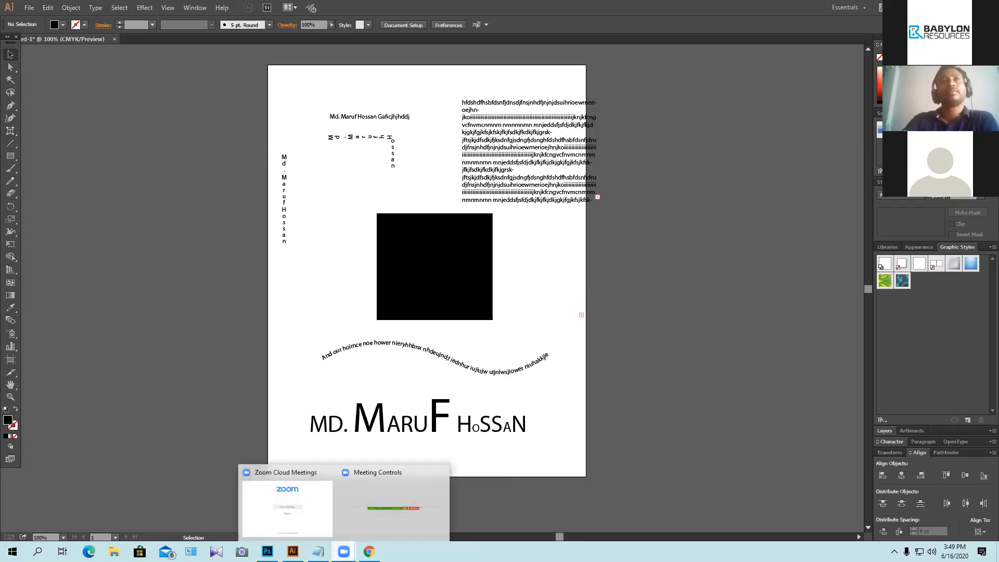
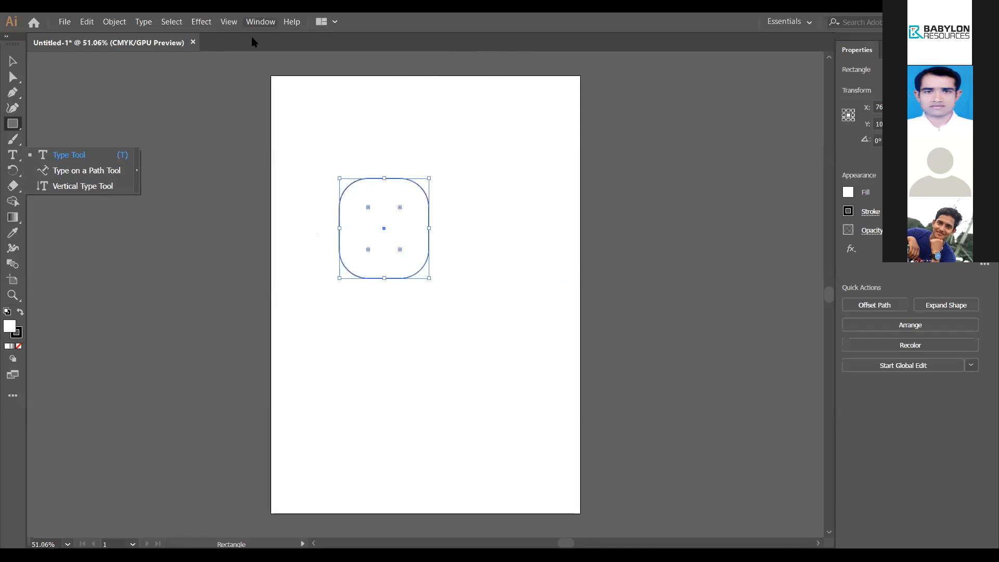
# Step: Reset the Essentials workspace to its defaults
pyautogui.click(260, 22)
pyautogui.moveTo(382, 78)
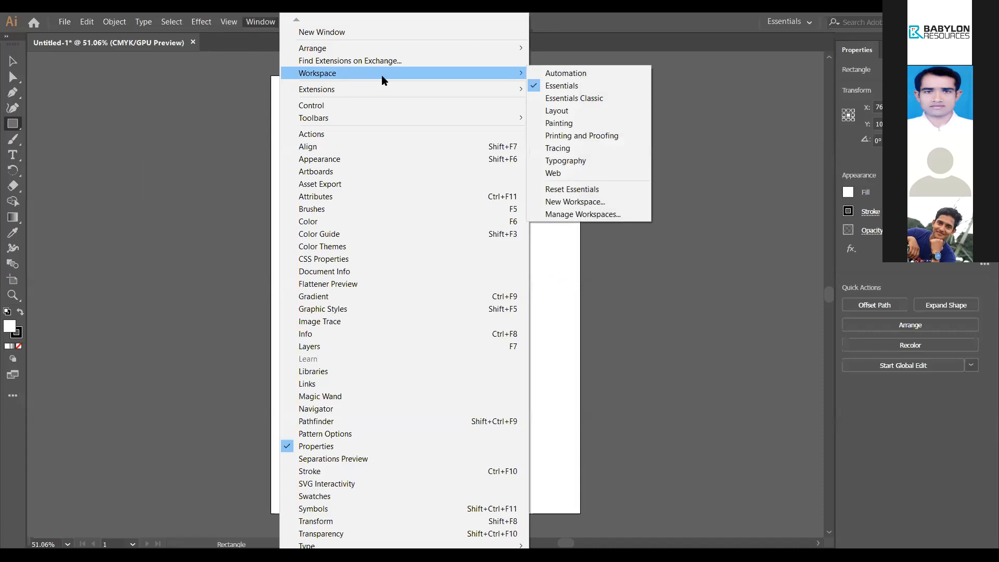
pyautogui.click(583, 190)
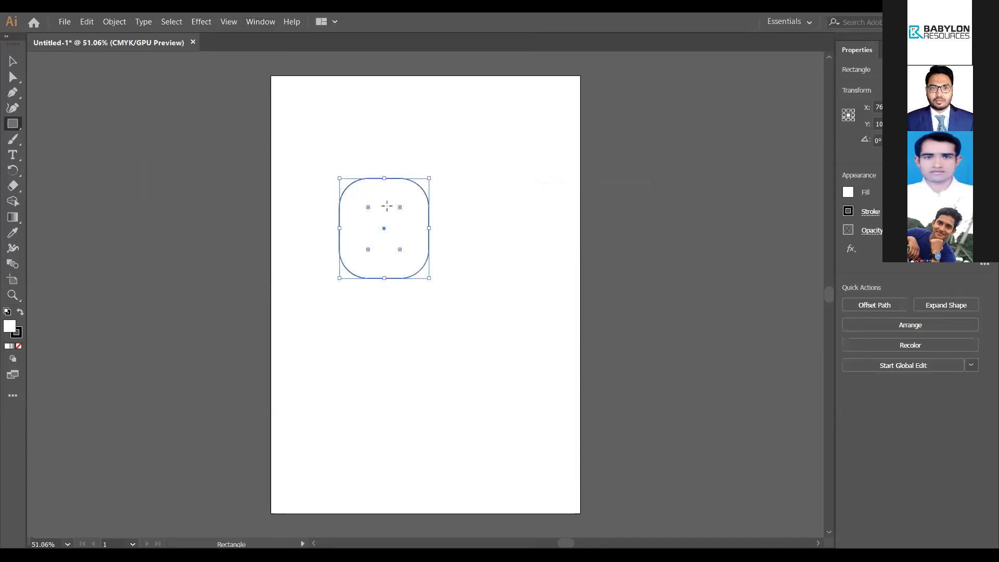
# Step: Select the Type tool and tear its flyout into a floating panel, toggling vertical and horizontal layout, then close it
pyautogui.click(18, 159)
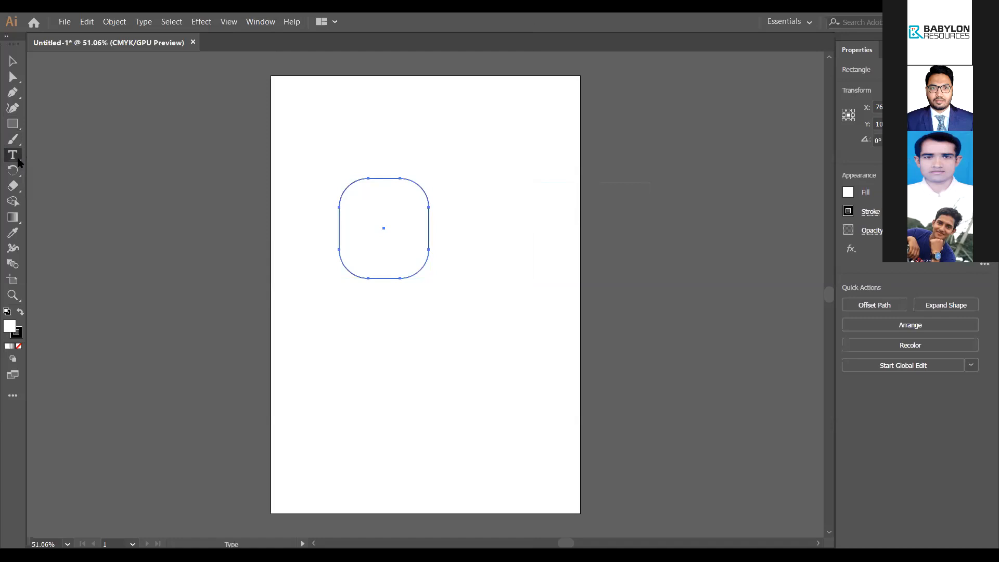
pyautogui.click(20, 157)
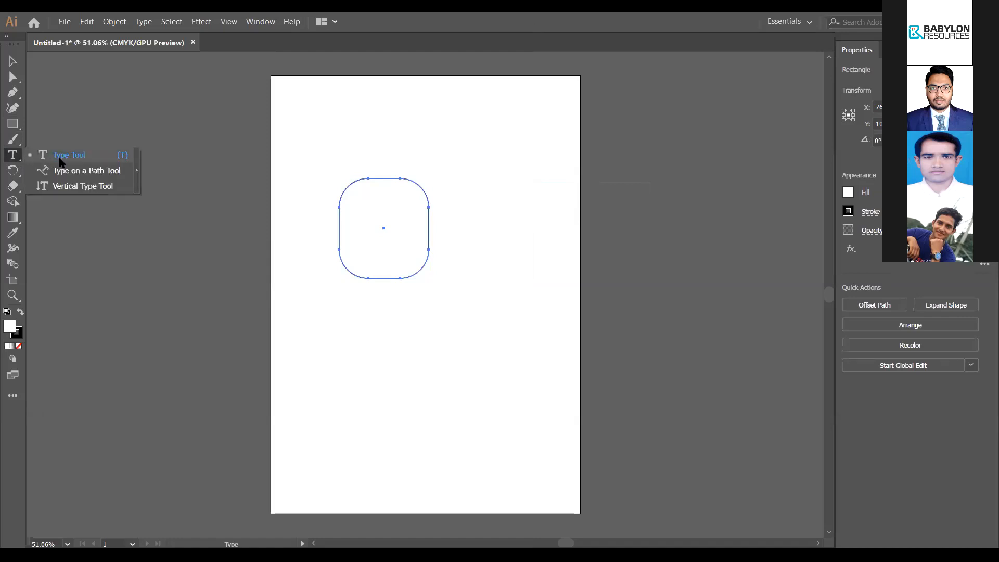
pyautogui.click(136, 171)
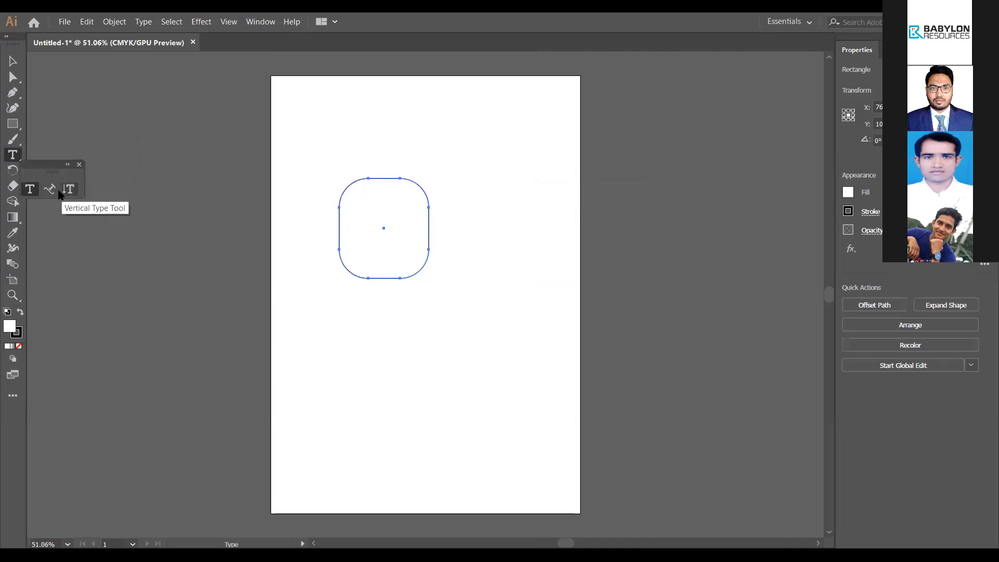
pyautogui.click(68, 165)
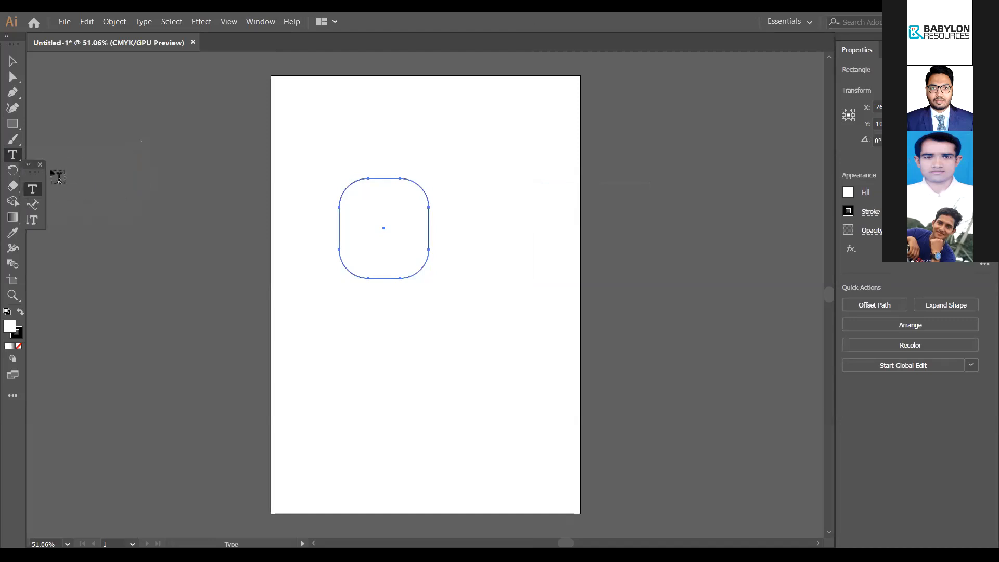
pyautogui.click(28, 165)
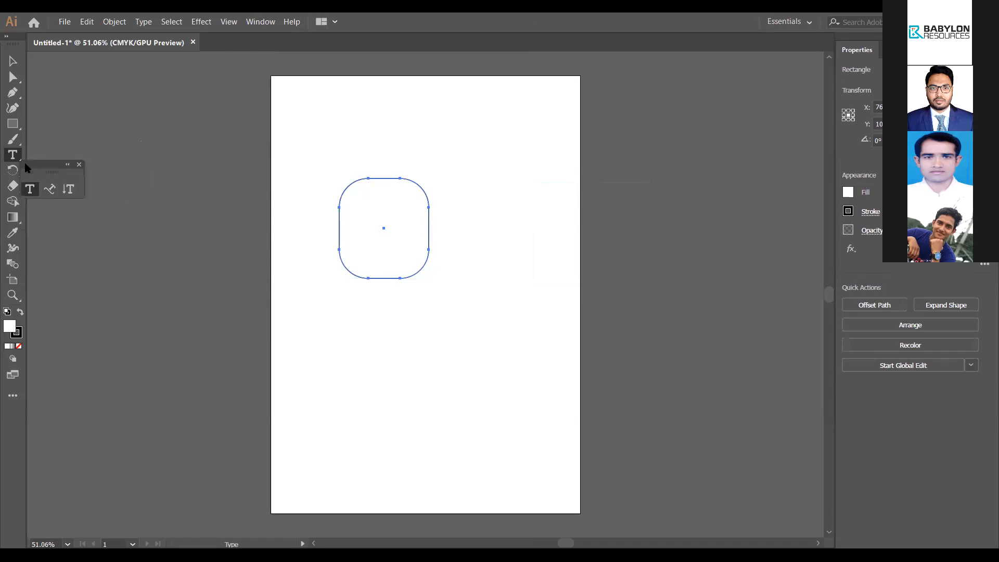
pyautogui.click(78, 165)
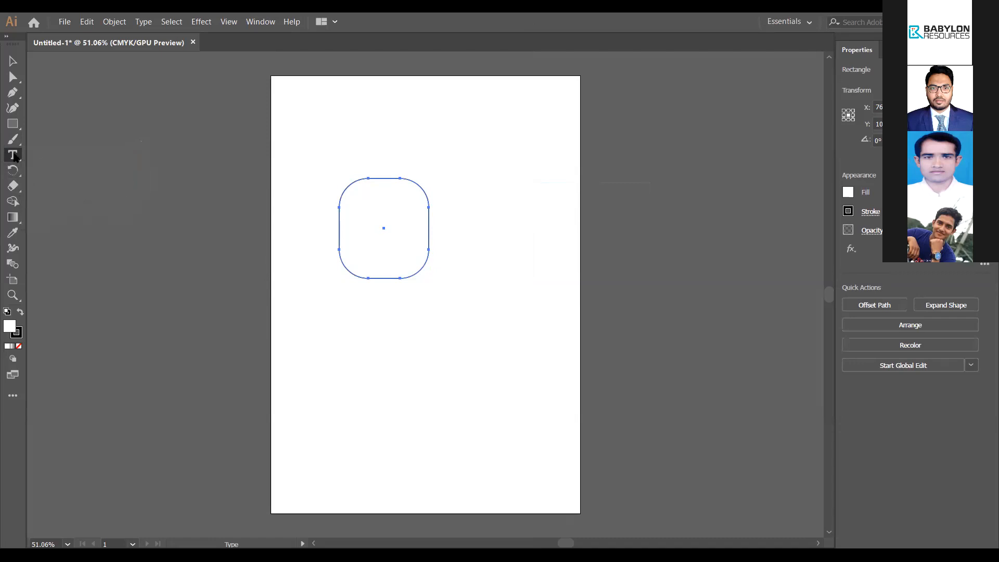
# Step: Tear off the type tools panel again, stack it vertically, close it and reopen the flyout
pyautogui.click(13, 155)
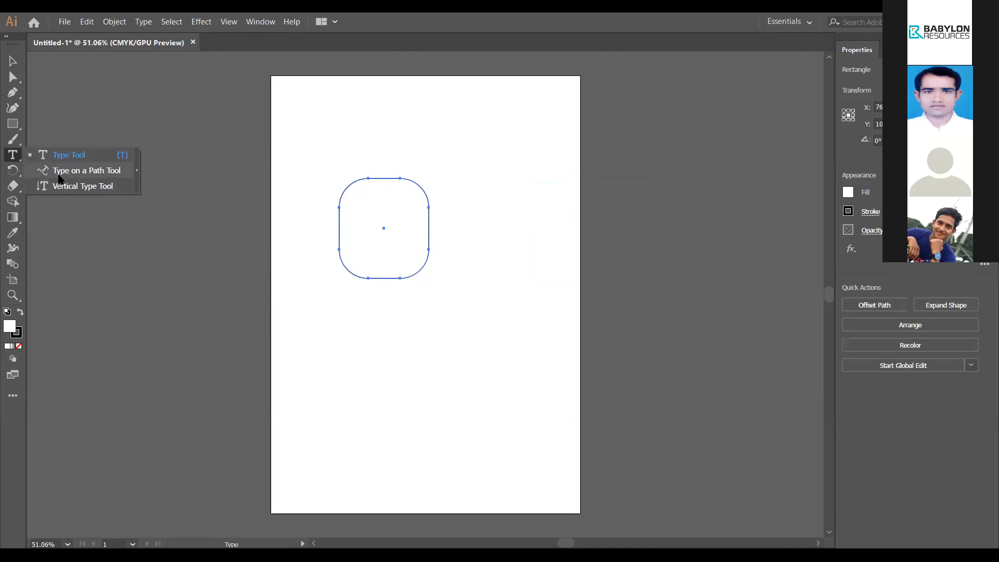
pyautogui.click(138, 174)
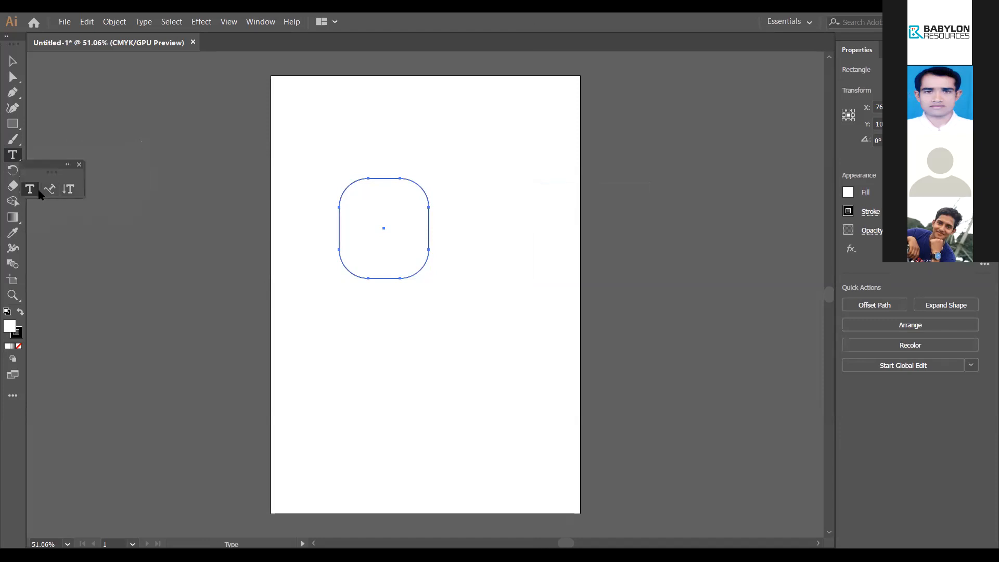
pyautogui.click(58, 165)
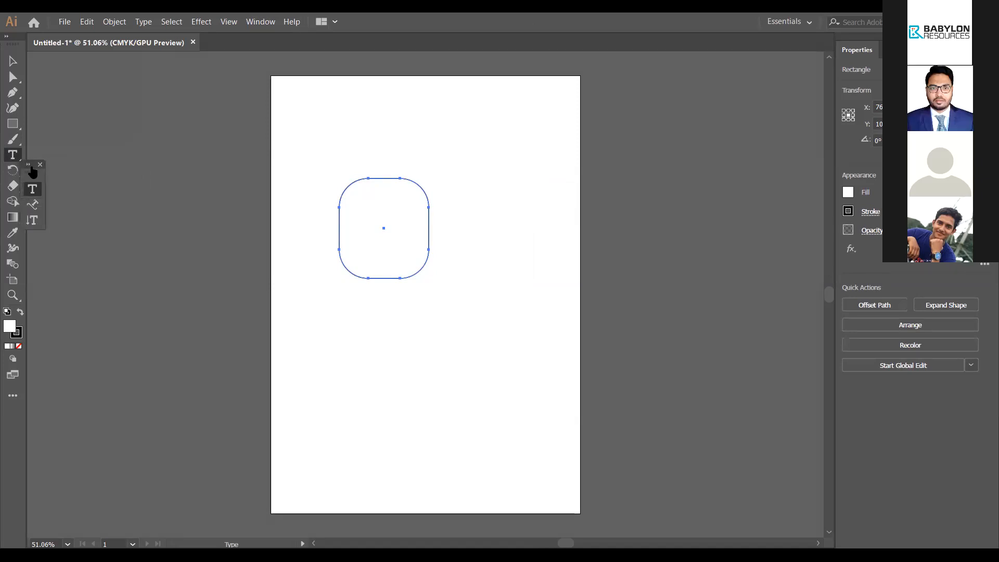
pyautogui.click(40, 165)
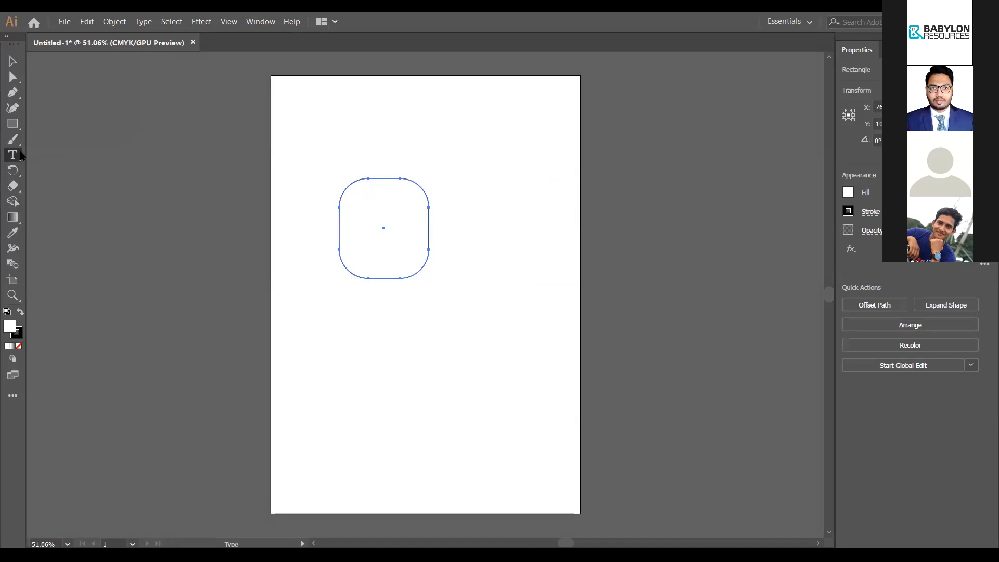
pyautogui.click(14, 155)
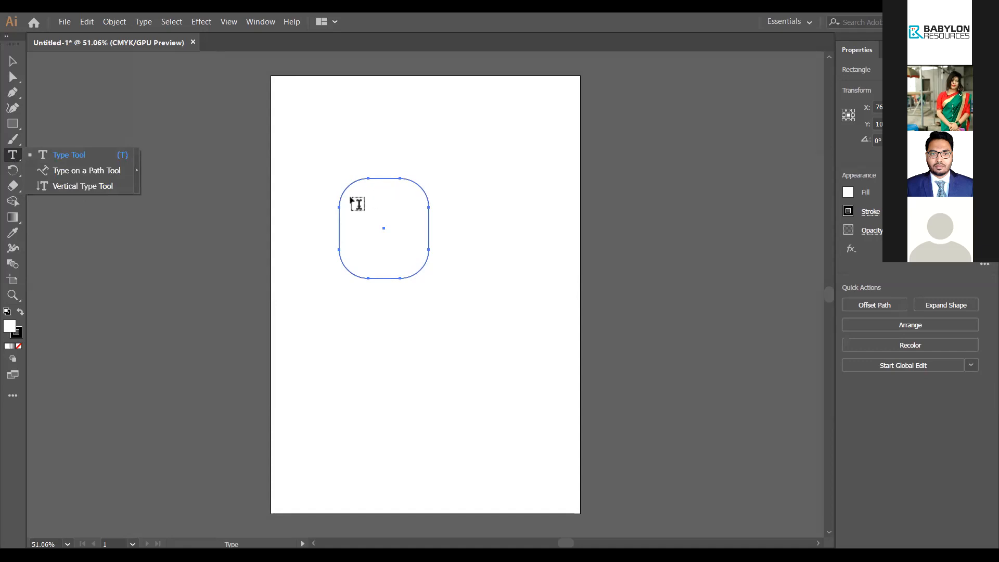
# Step: Switch the toolbar from the Basic to the Advanced tool set via the Edit Toolbar drawer
pyautogui.click(13, 395)
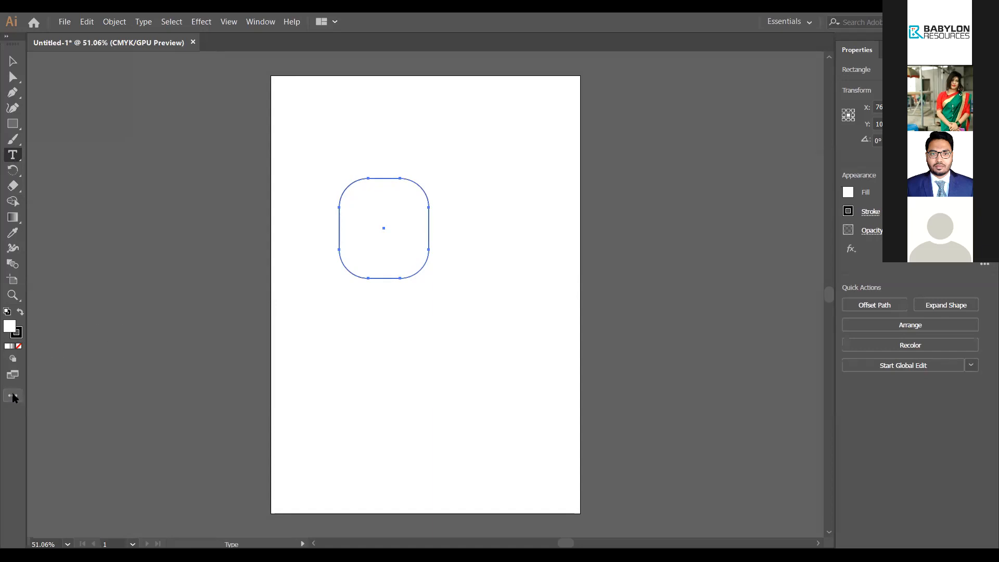
pyautogui.moveTo(16, 399)
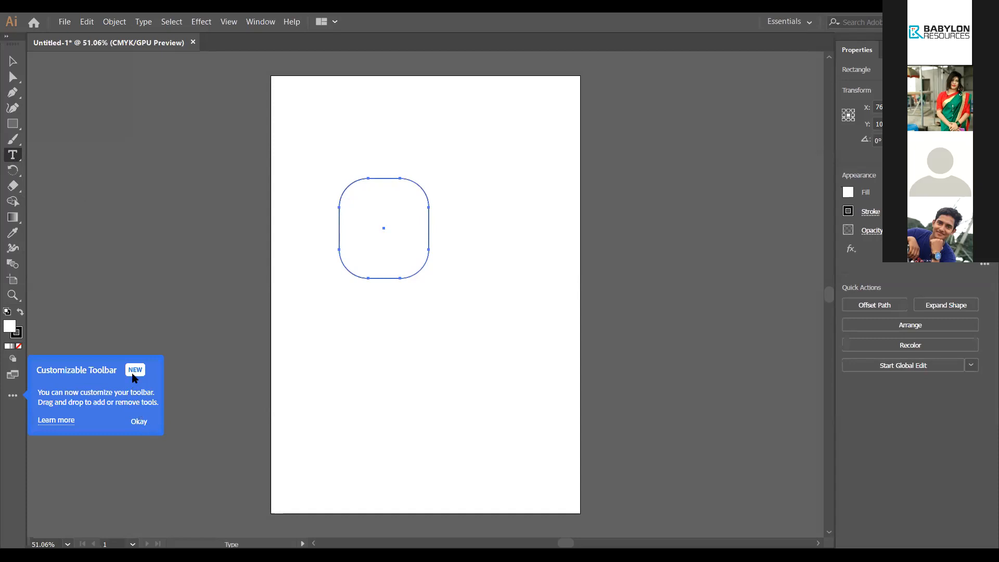
pyautogui.click(144, 420)
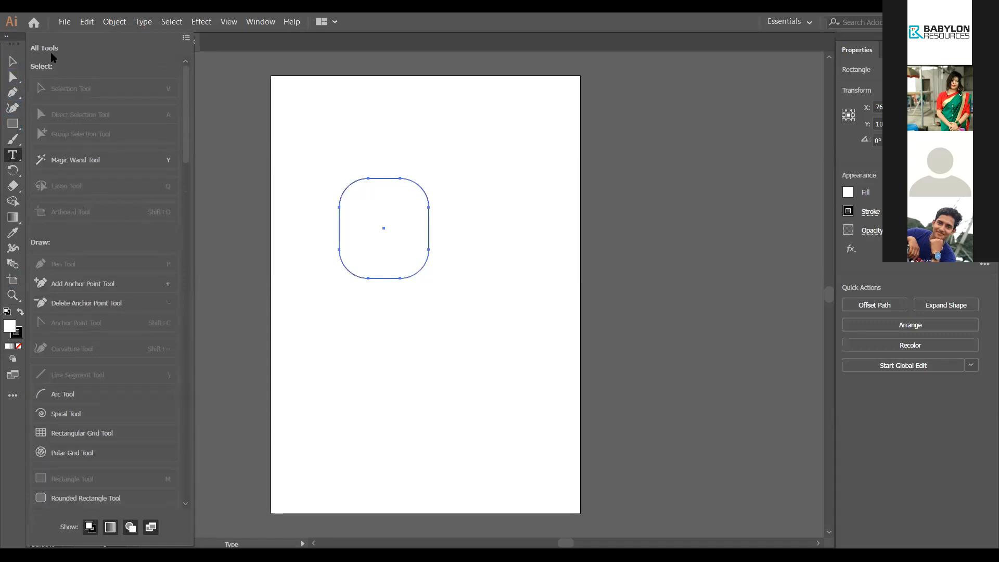
pyautogui.click(185, 39)
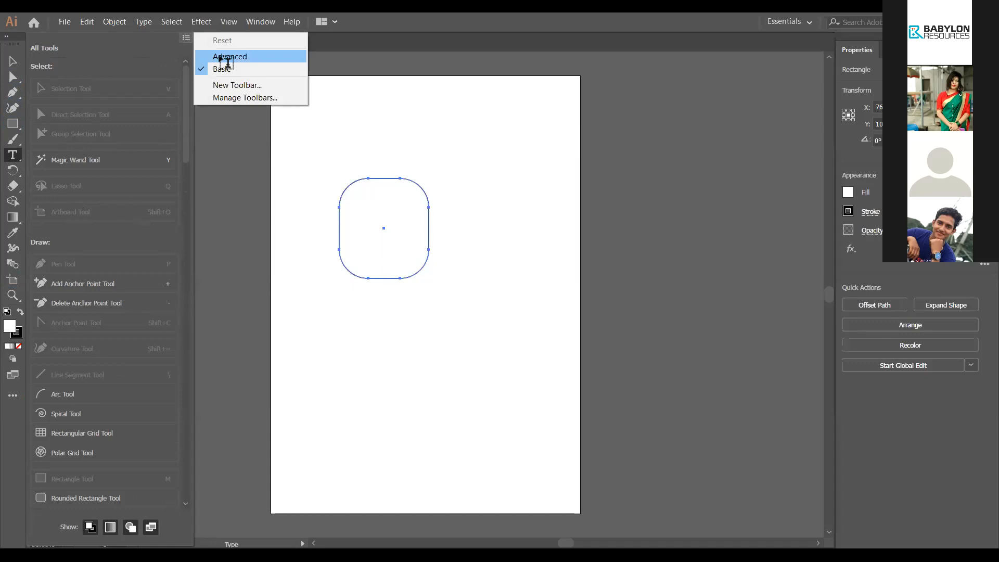
pyautogui.click(218, 57)
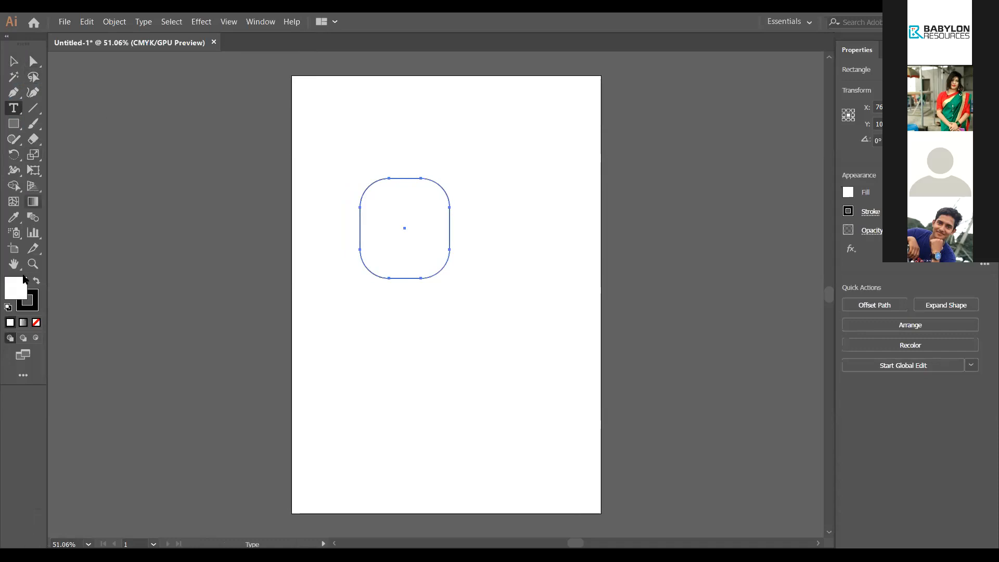
# Step: Deselect the rounded rectangle using the Selection tool (V)
pyautogui.click(13, 113)
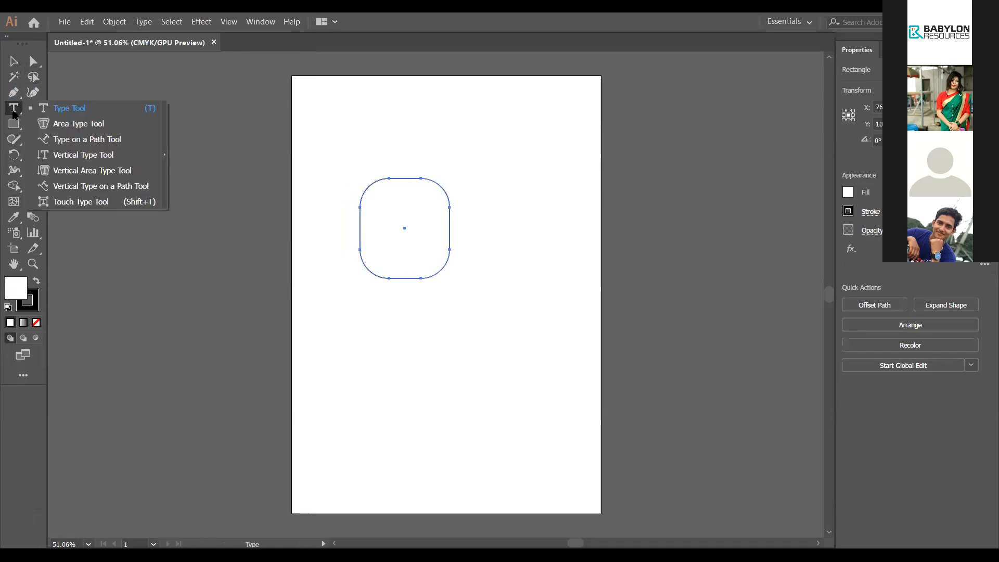
pyautogui.click(13, 113)
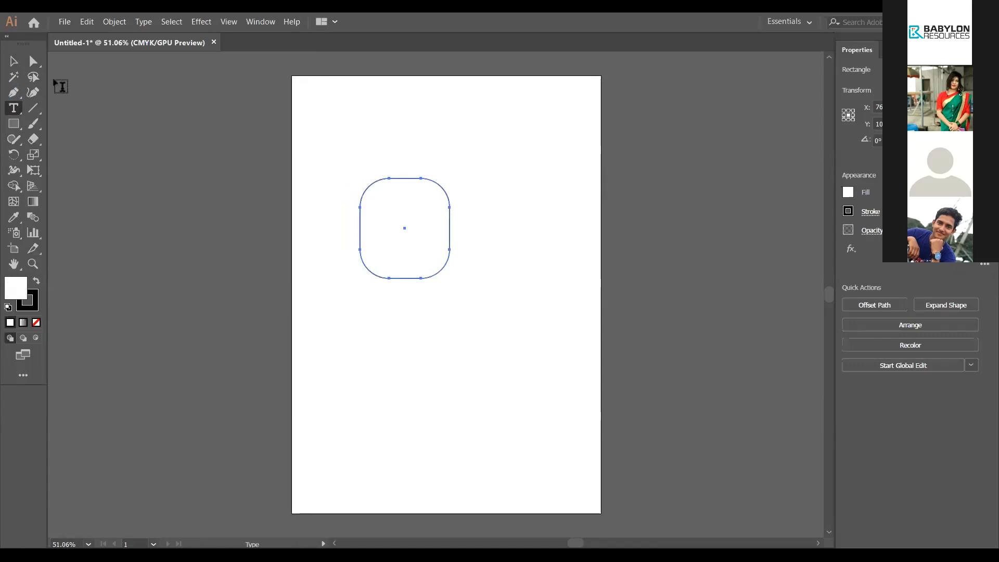
pyautogui.press('v')
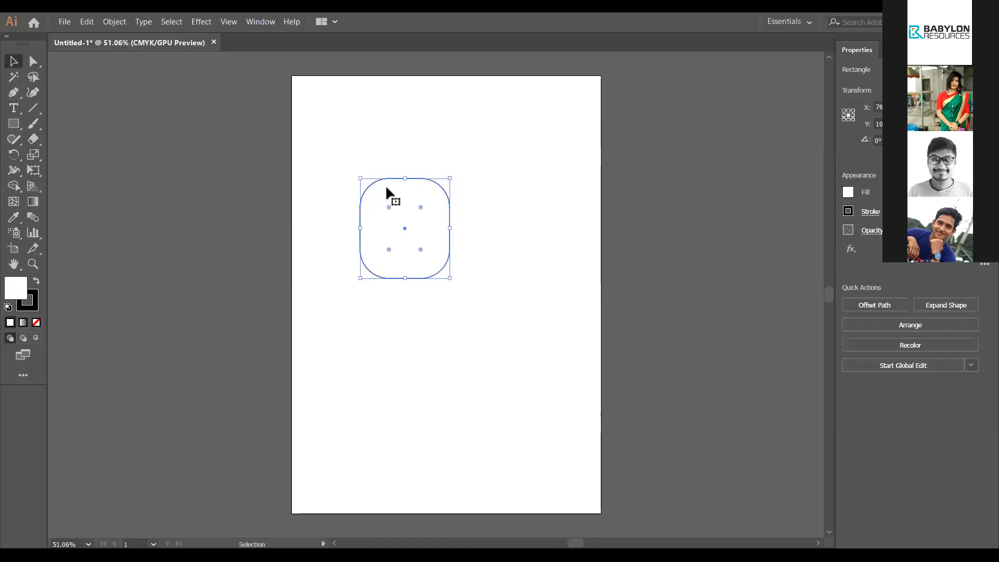
pyautogui.click(427, 132)
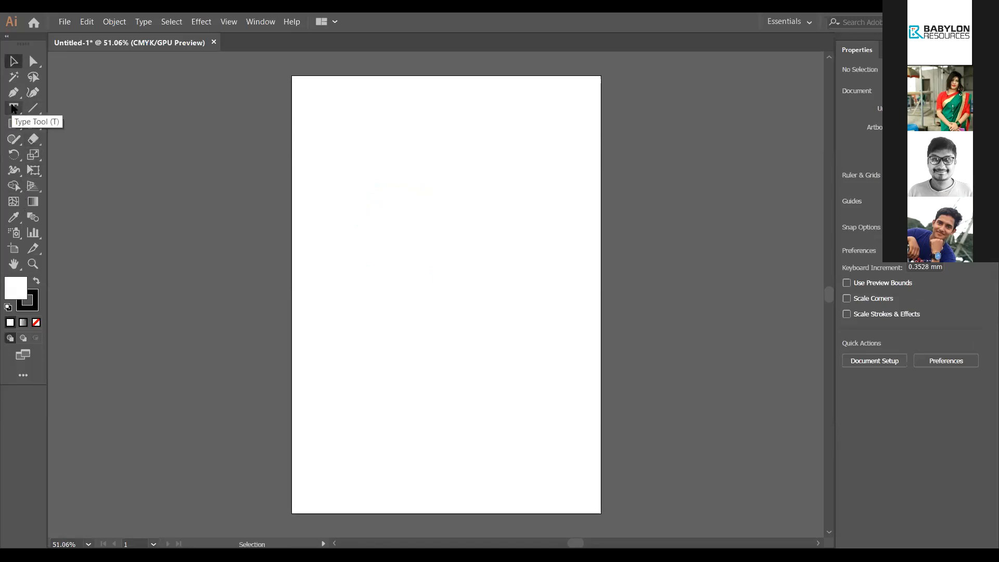
# Step: Place 'Lorem ipsum' point text near the top centre of the artboard with the Type Tool
pyautogui.click(14, 108)
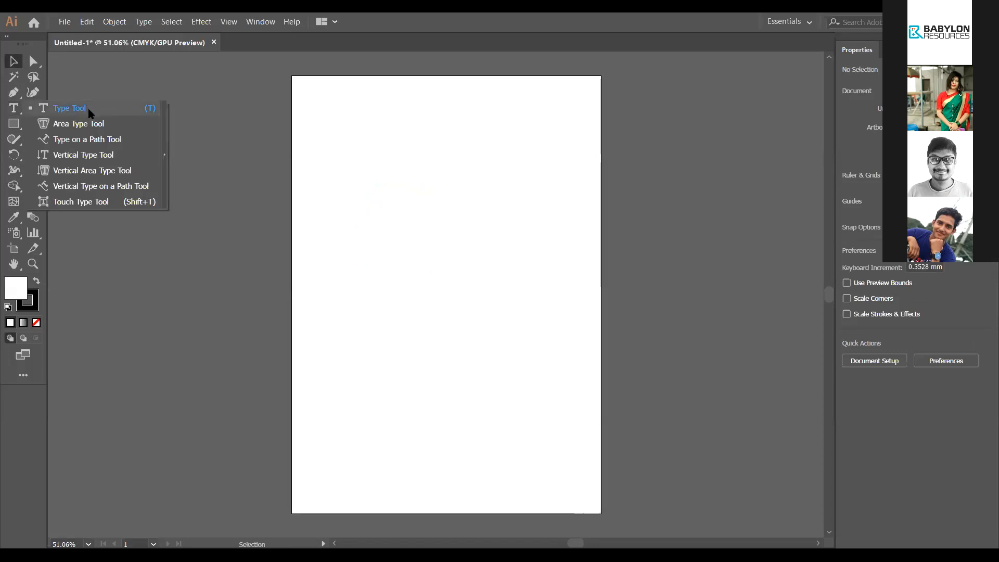
pyautogui.click(89, 111)
pyautogui.click(435, 191)
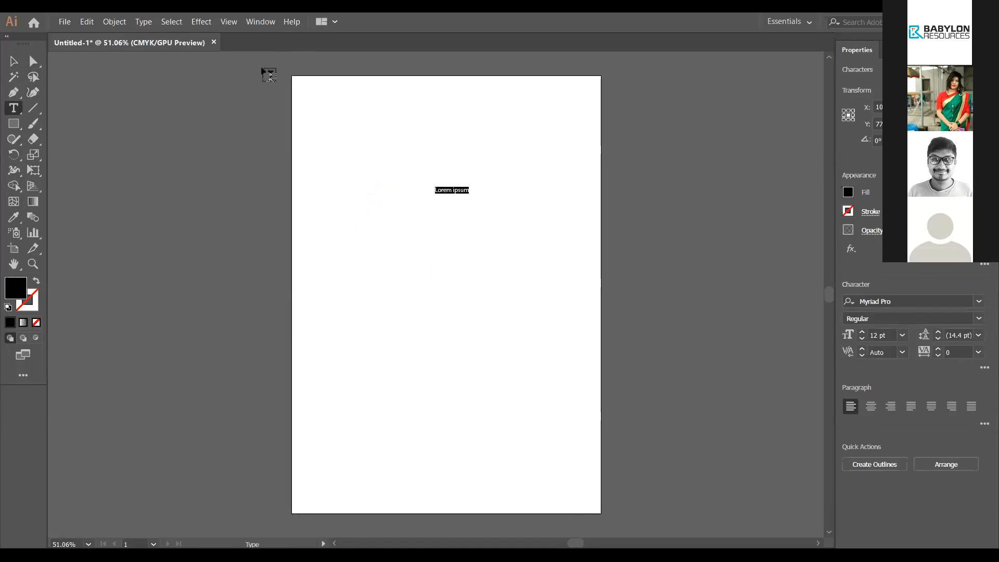
# Step: Set the Lorem ipsum text to 36 pt and append 'ghg' to it
pyautogui.click(260, 21)
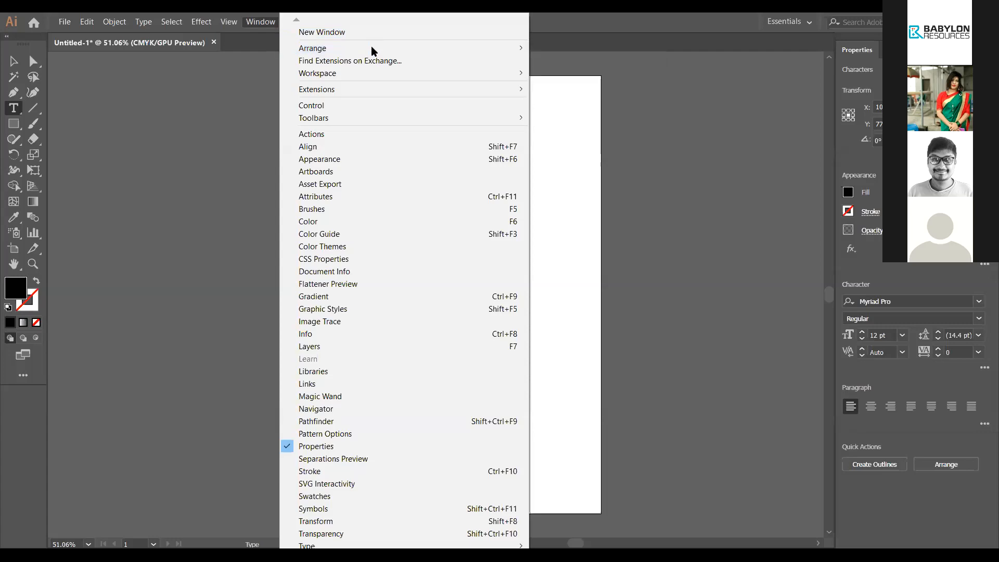
pyautogui.click(390, 107)
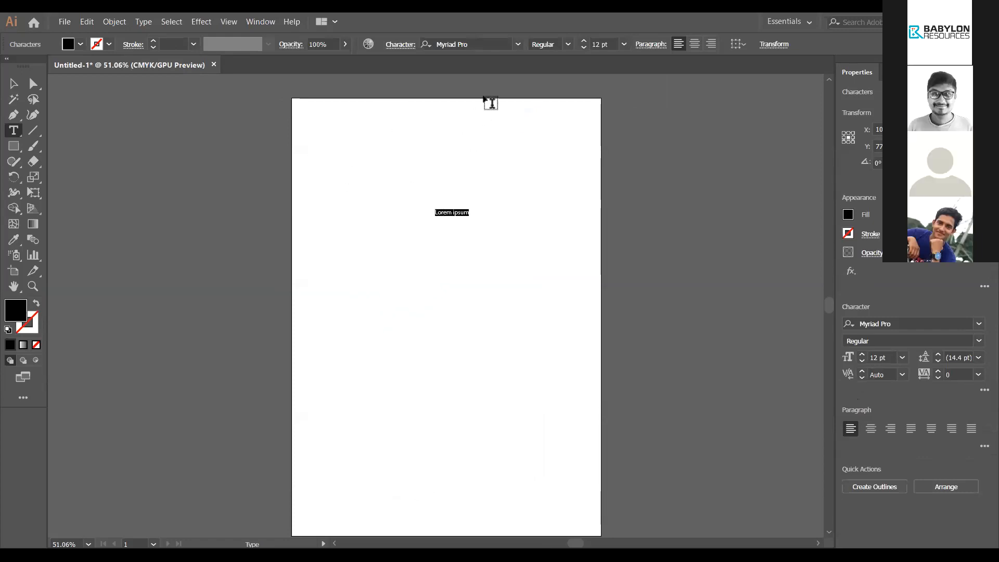
pyautogui.click(623, 46)
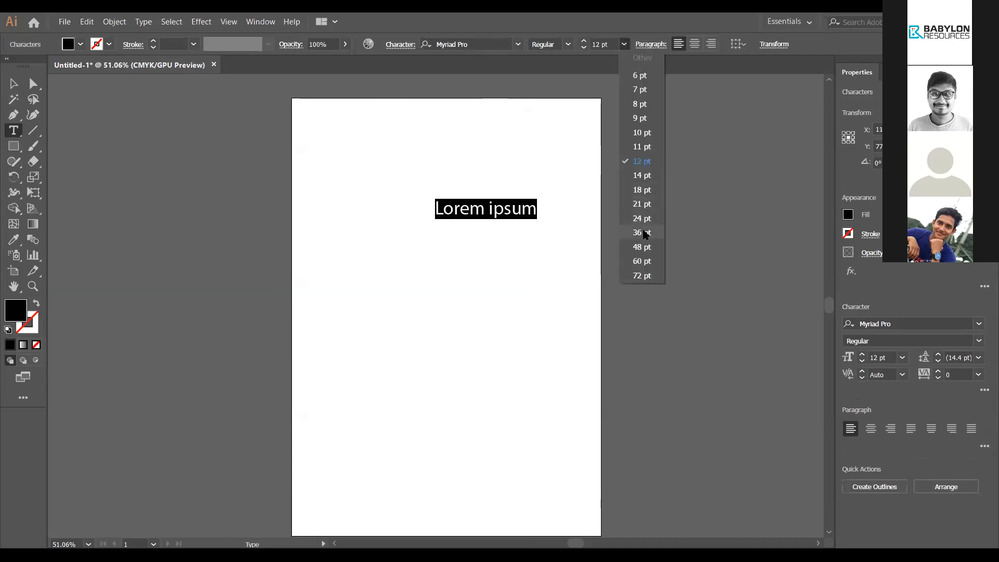
pyautogui.click(643, 233)
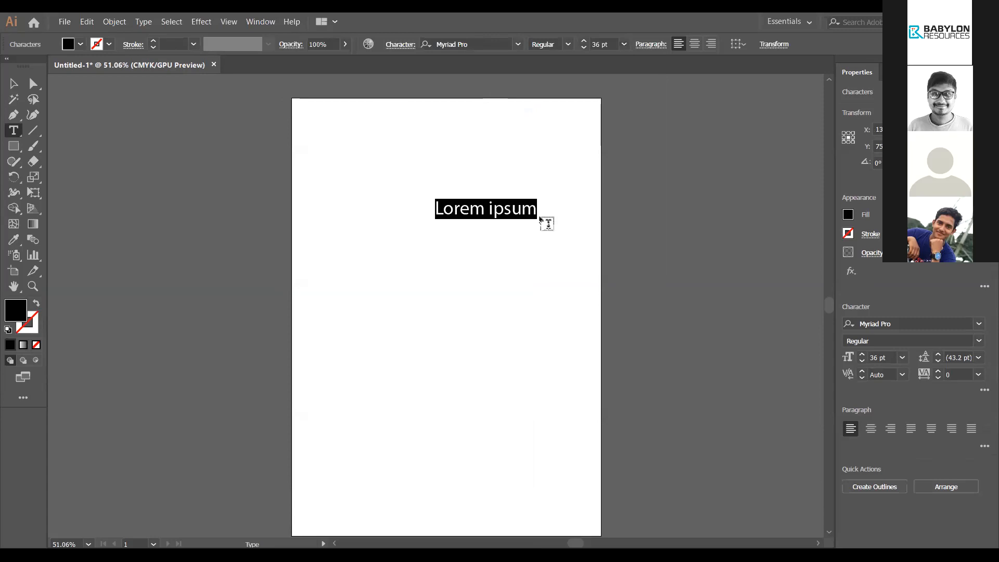
pyautogui.press('Right')
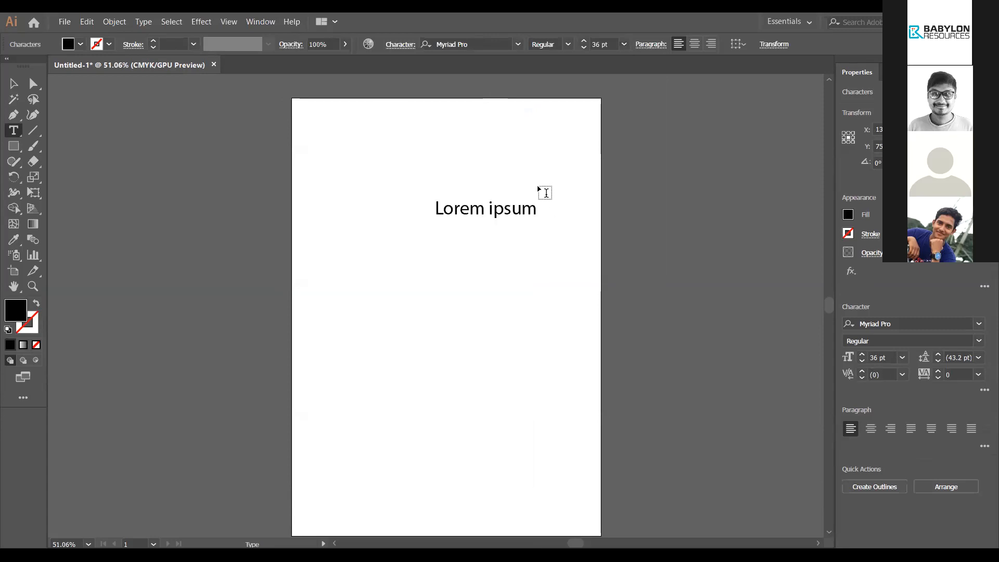
pyautogui.write('ghg')
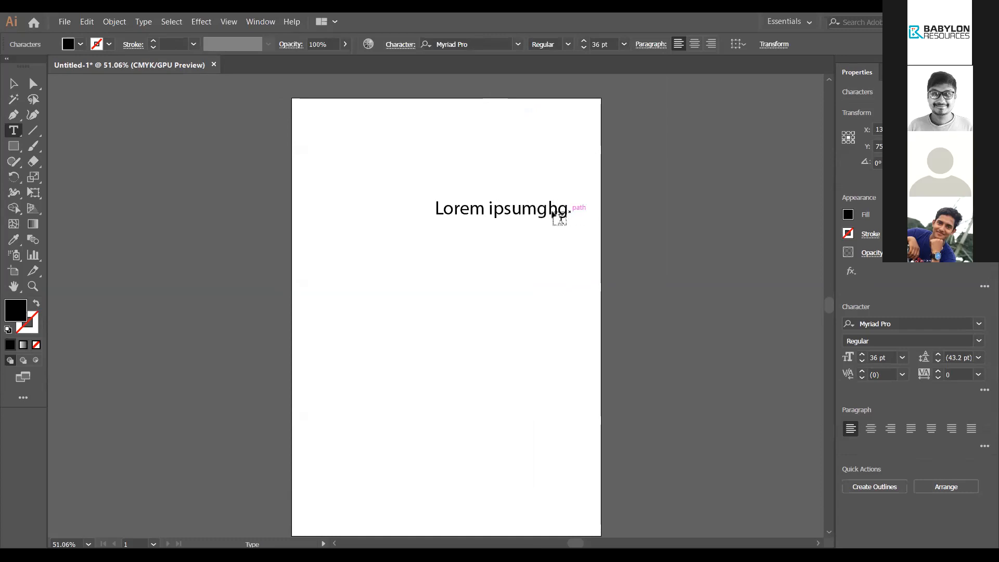
pyautogui.press('Escape')
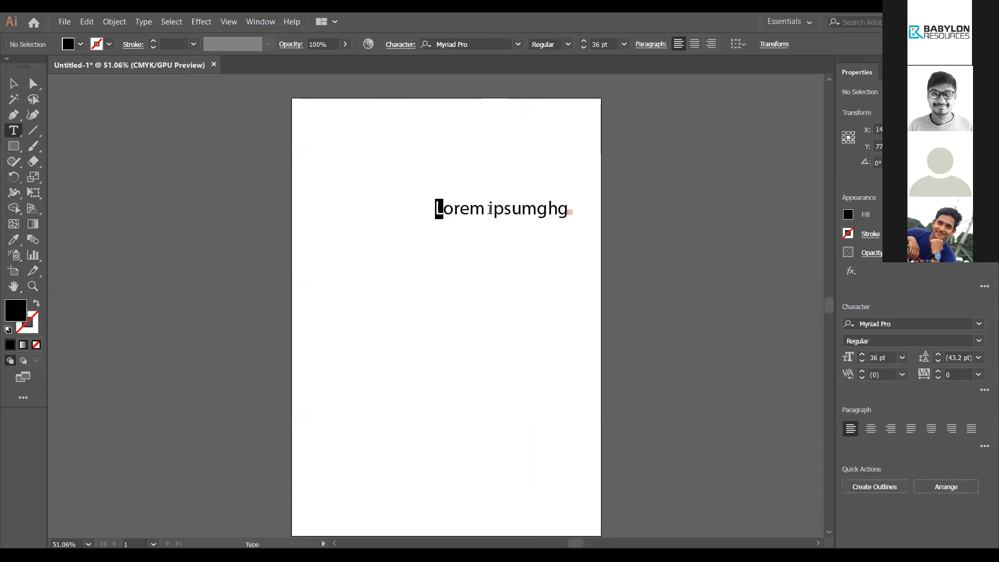
# Step: Delete the whole 'Lorem ipsumghg' text line
pyautogui.moveTo(435, 207); pyautogui.dragTo(611, 214)
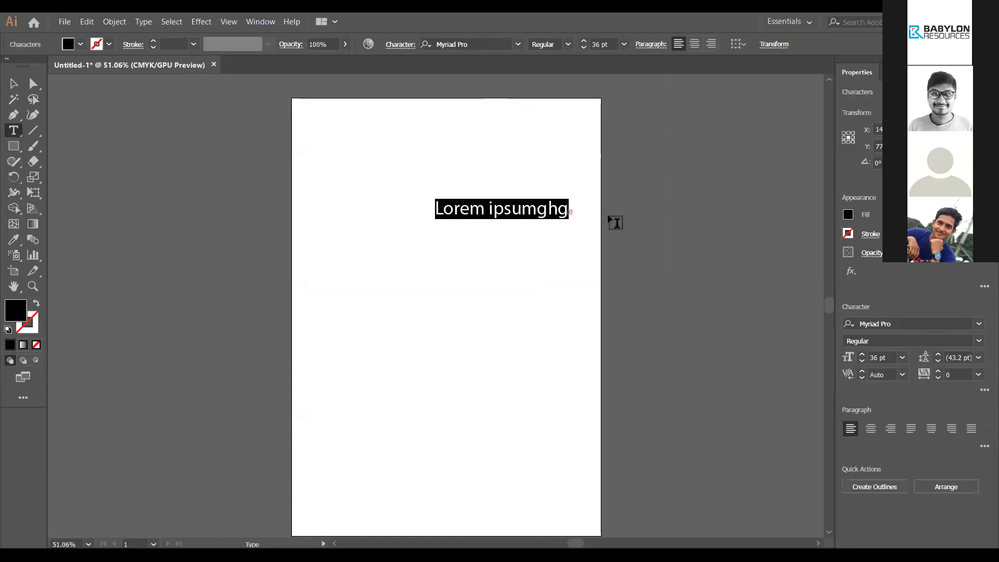
pyautogui.press('BackSpace')
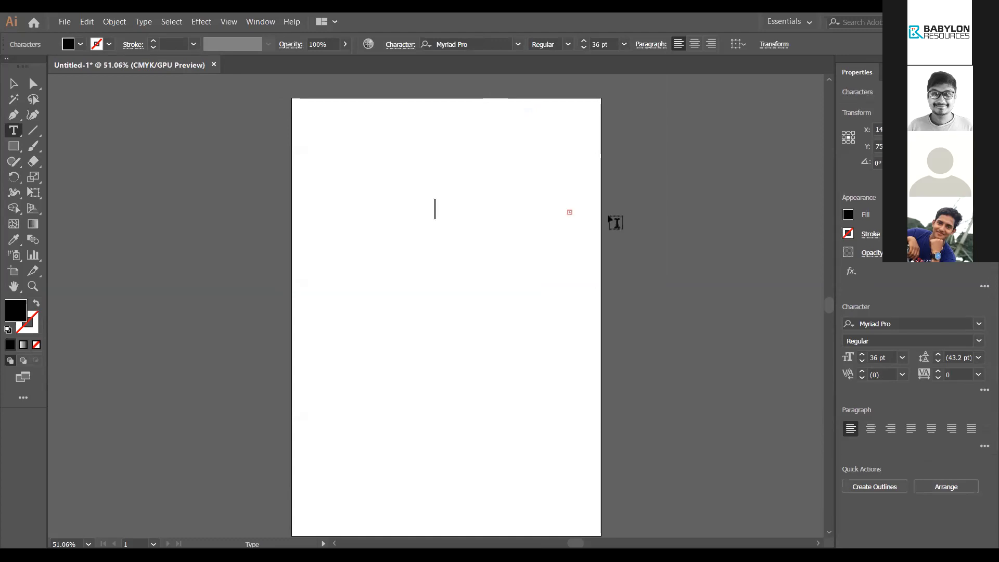
pyautogui.click(13, 131)
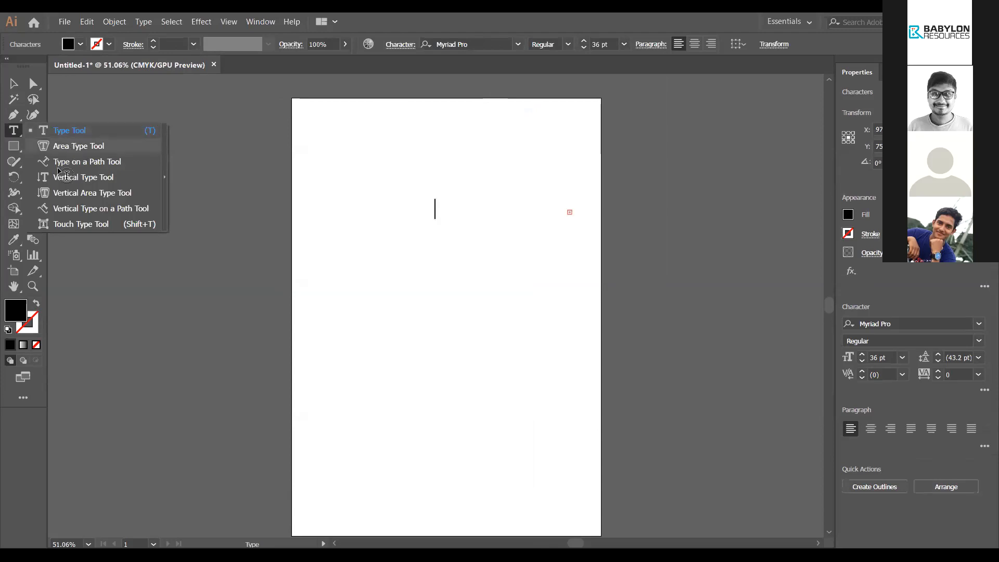
pyautogui.press('Escape')
pyautogui.press('m')
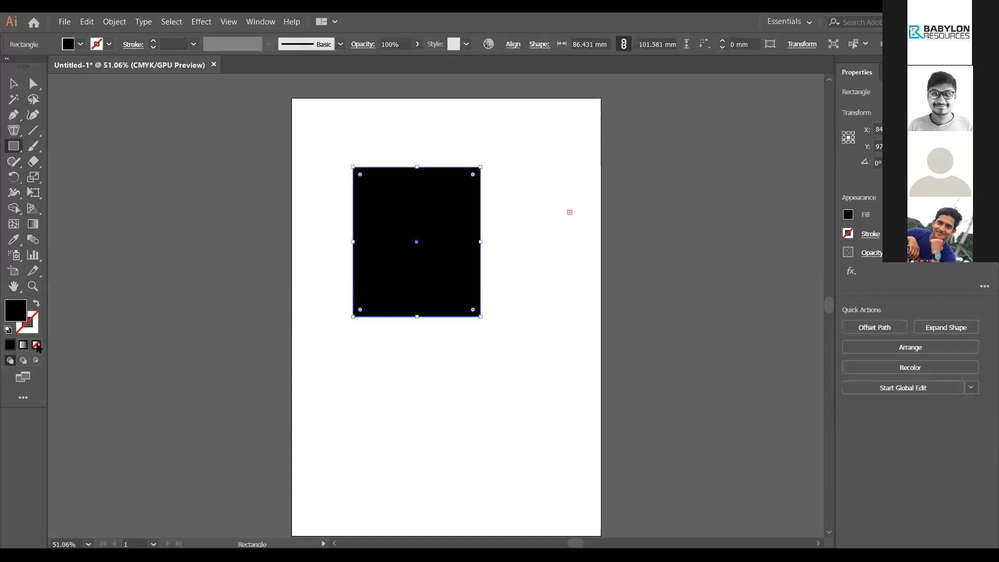
# Step: Give the rectangle no fill and a black 1 pt stroke, then click it with the Area Type Tool
pyautogui.click(37, 345)
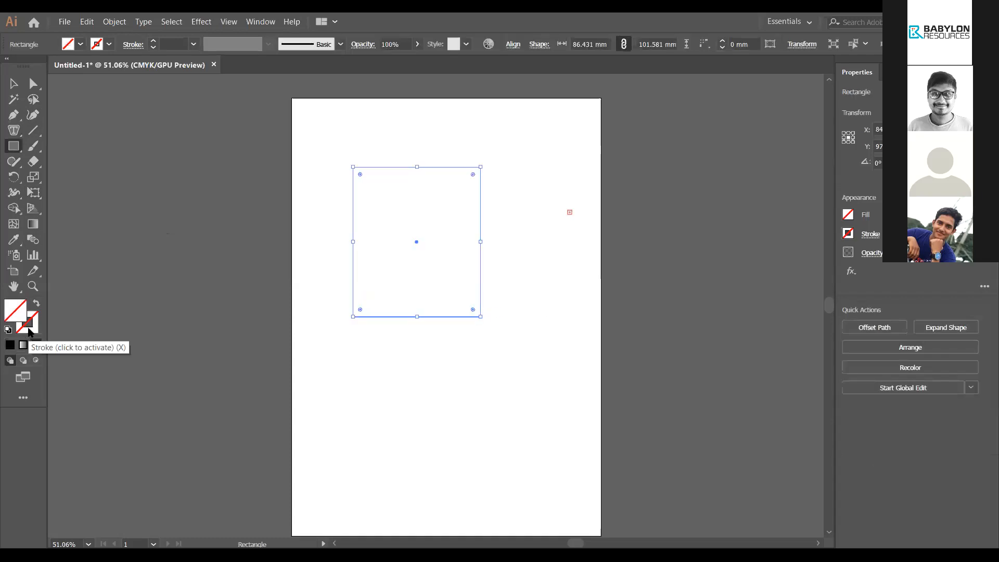
pyautogui.click(23, 331)
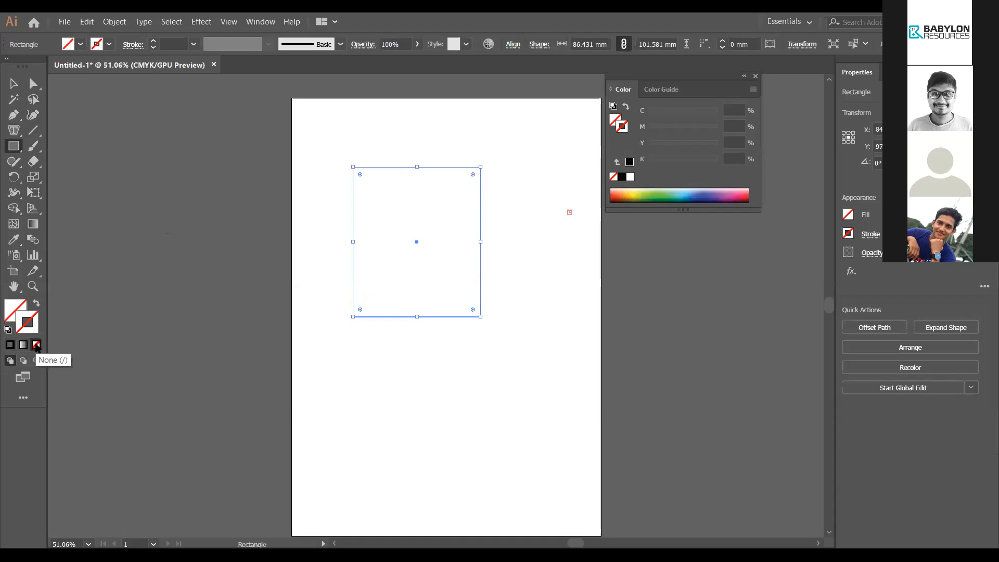
pyautogui.click(7, 346)
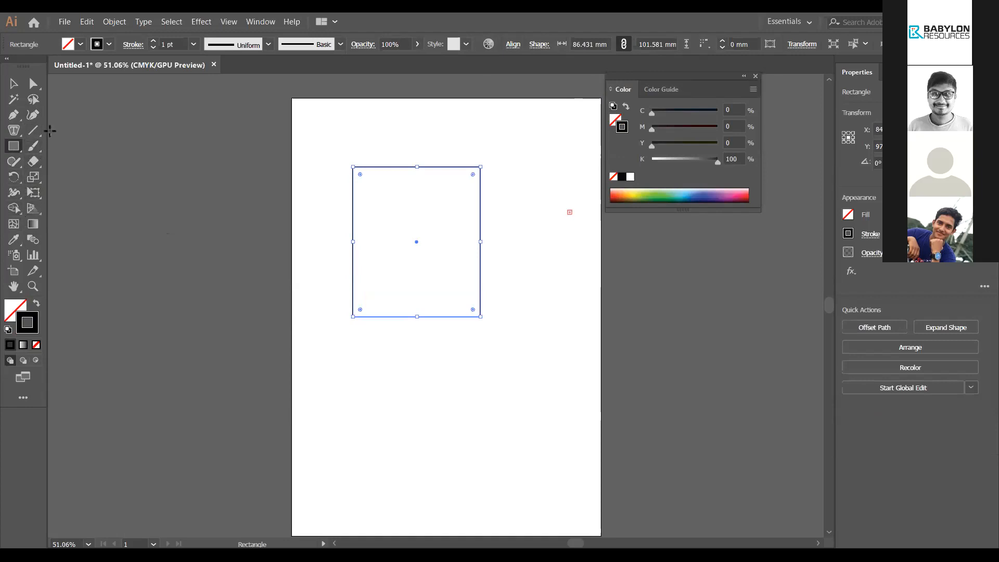
pyautogui.click(16, 134)
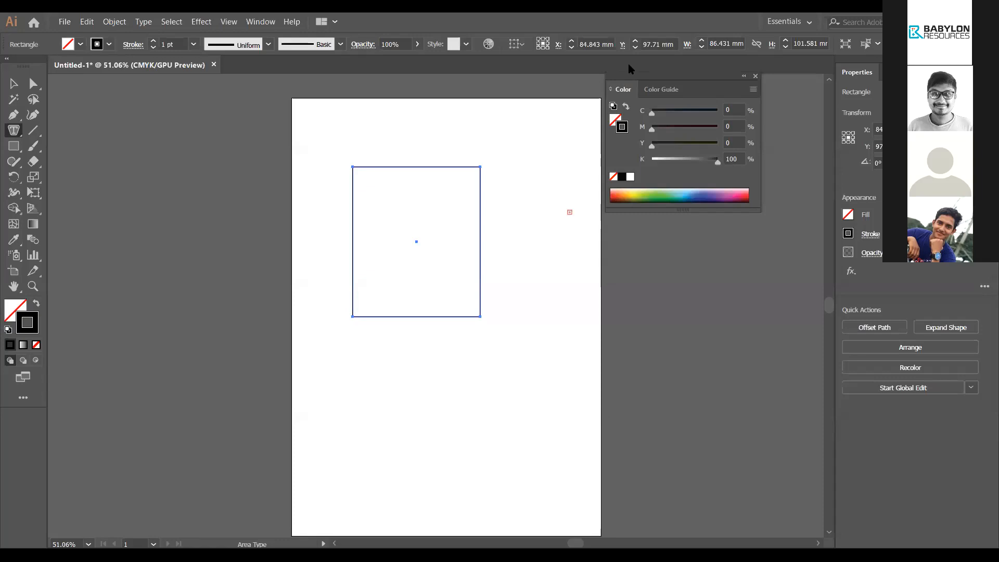
pyautogui.click(409, 203)
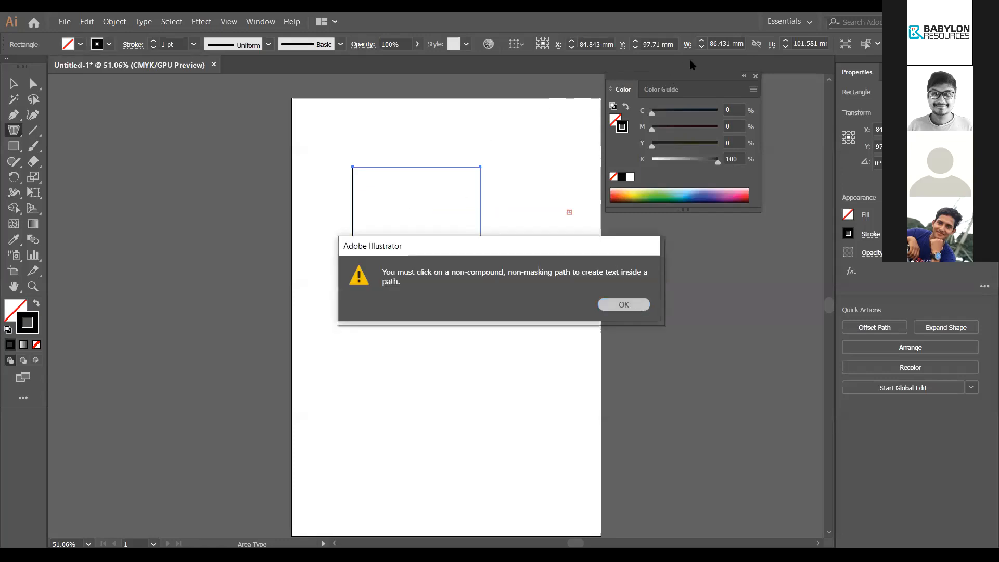
# Step: Dismiss the alert, turn the rectangle into an area text frame, type sample text, then clear it
pyautogui.press('Return')
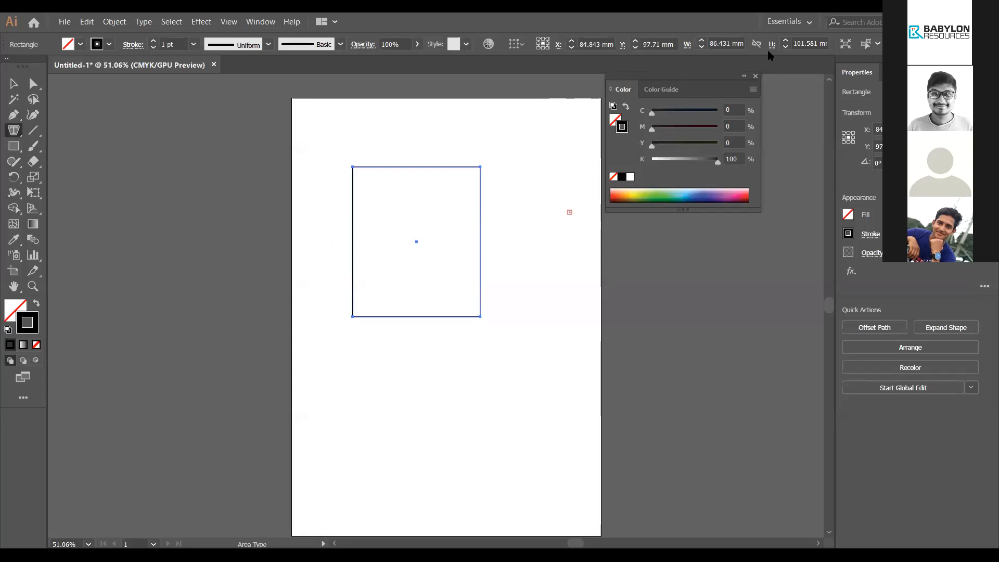
pyautogui.click(364, 167)
pyautogui.press('BackSpace')
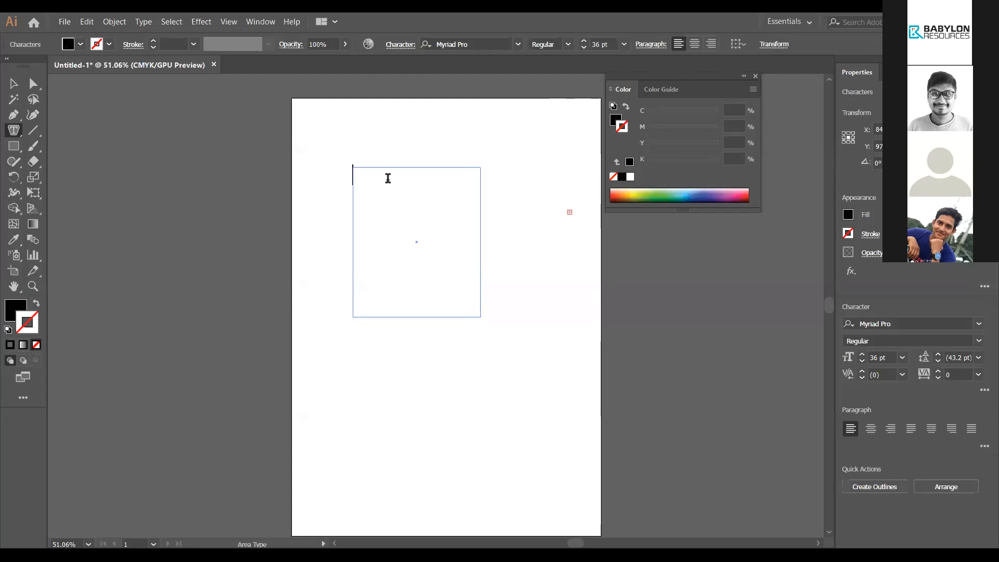
pyautogui.write('jdajaksllkf')
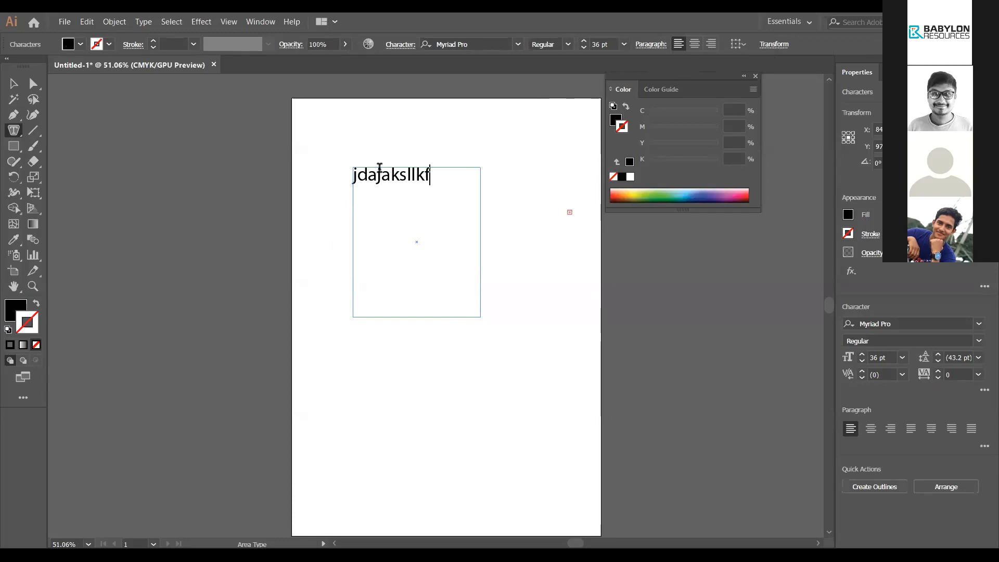
pyautogui.write('jdsslkdfjlskjalkajklj')
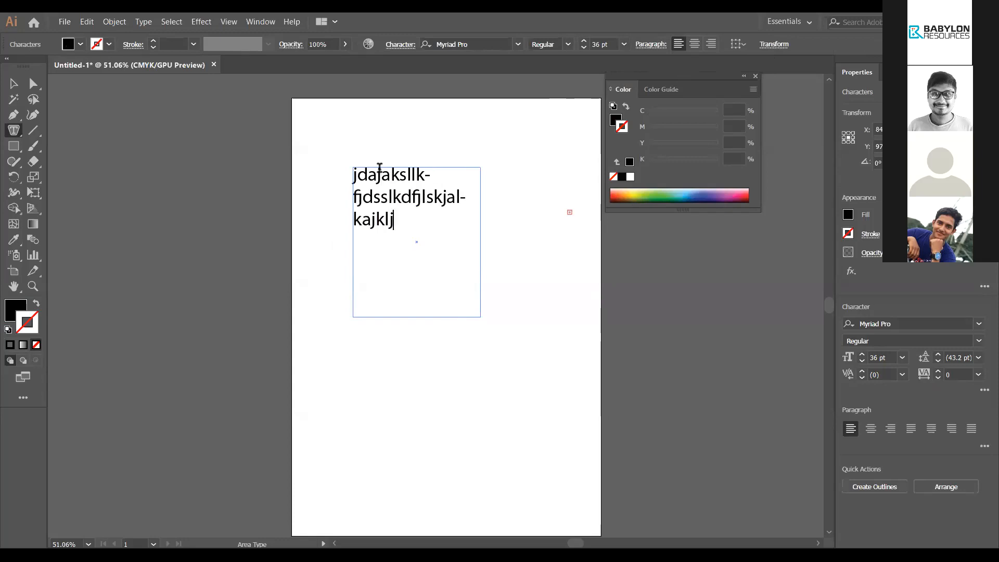
pyautogui.write('kljfjljlkjkl')
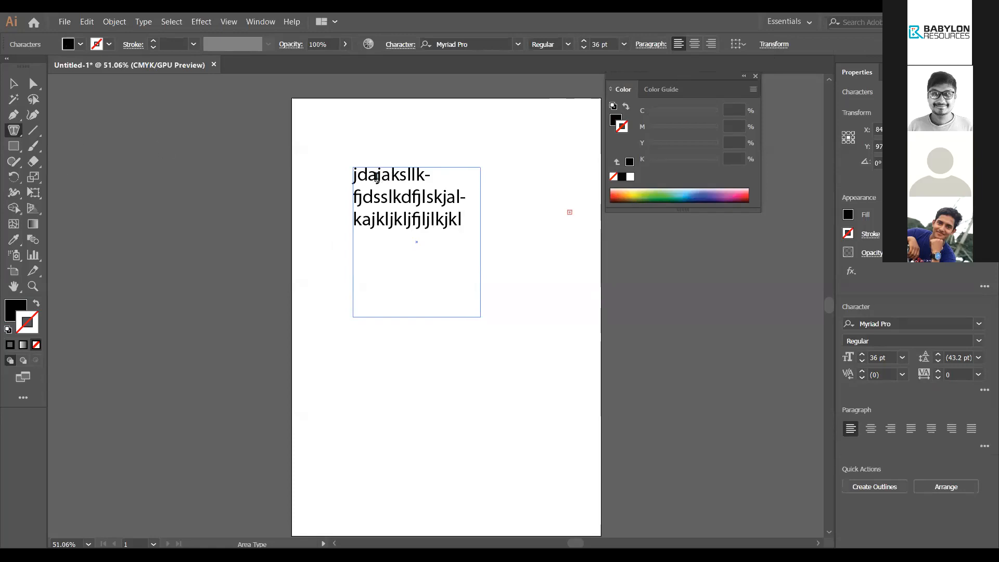
pyautogui.moveTo(463, 218); pyautogui.dragTo(332, 170)
pyautogui.press('BackSpace')
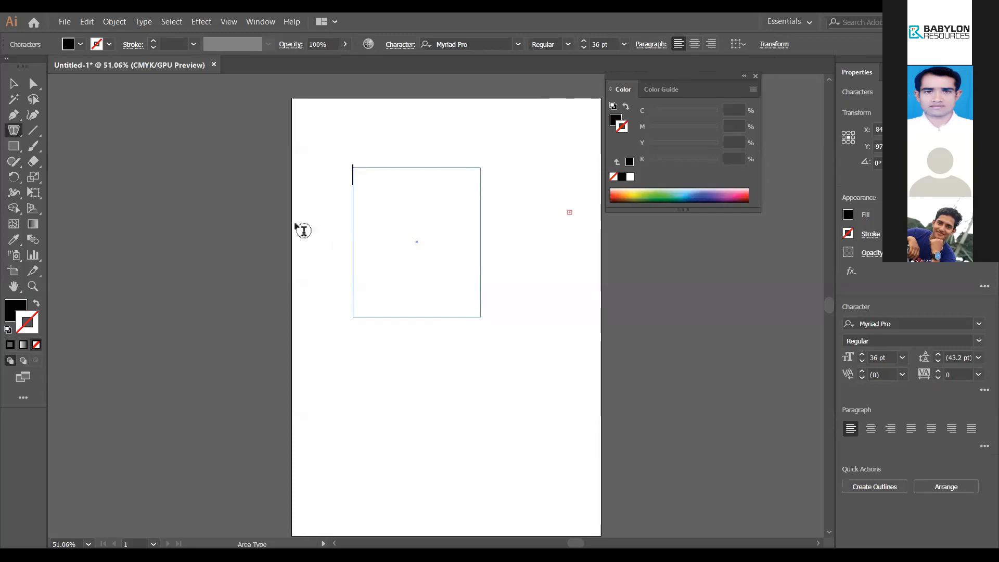
pyautogui.click(11, 135)
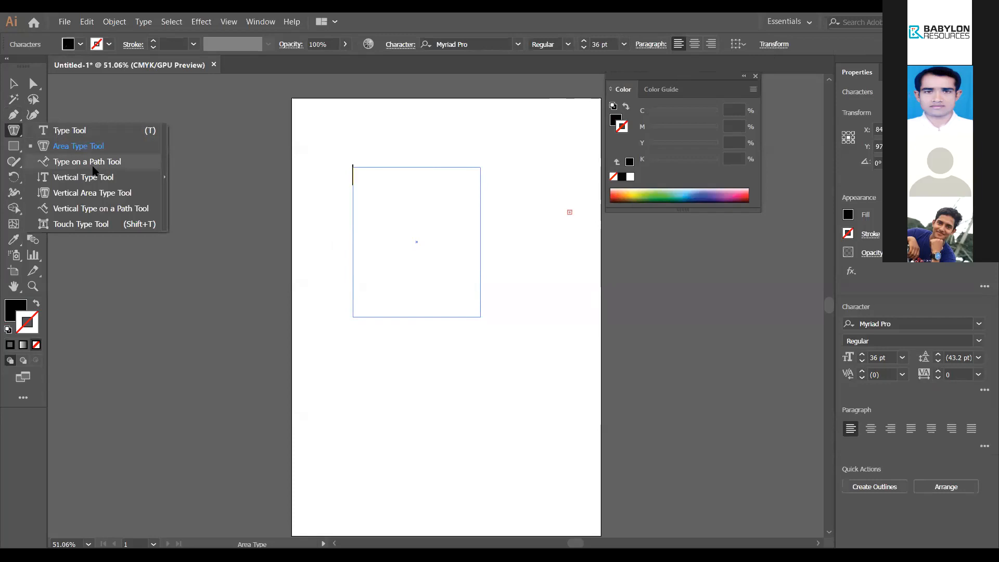
# Step: Draw an open Pen path from the lower left, mixing corner points and curves up toward the top
pyautogui.click(92, 163)
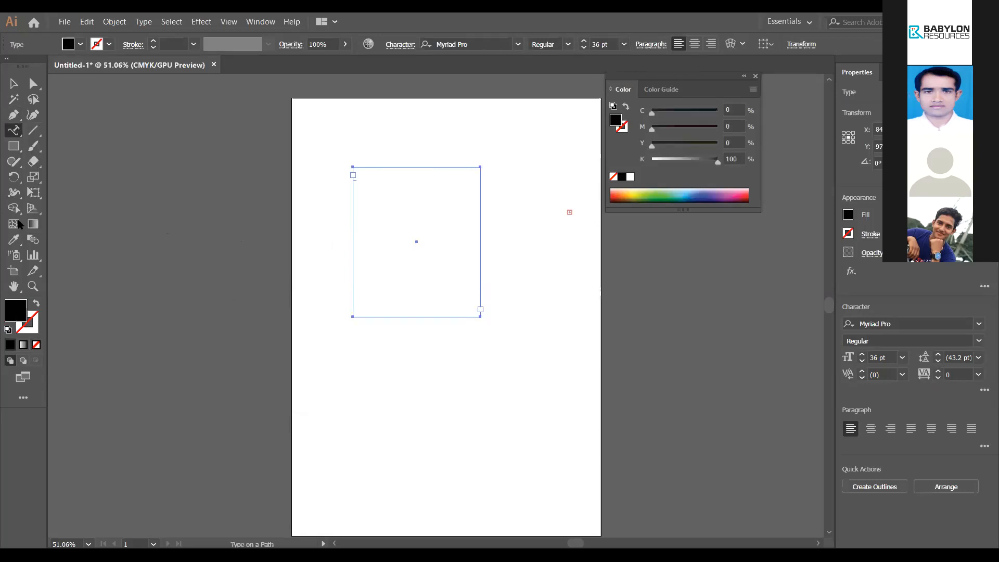
pyautogui.press('p')
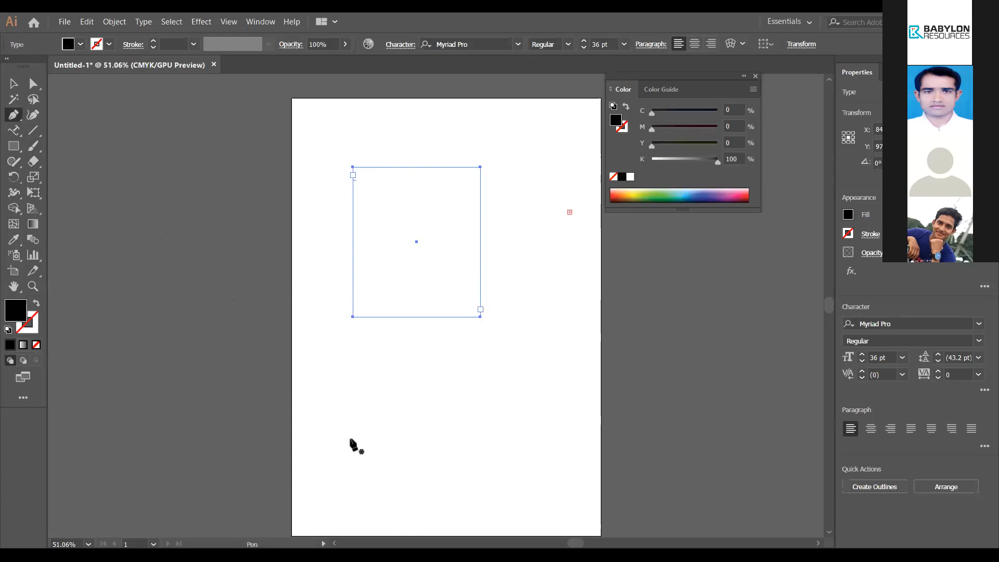
pyautogui.click(353, 440)
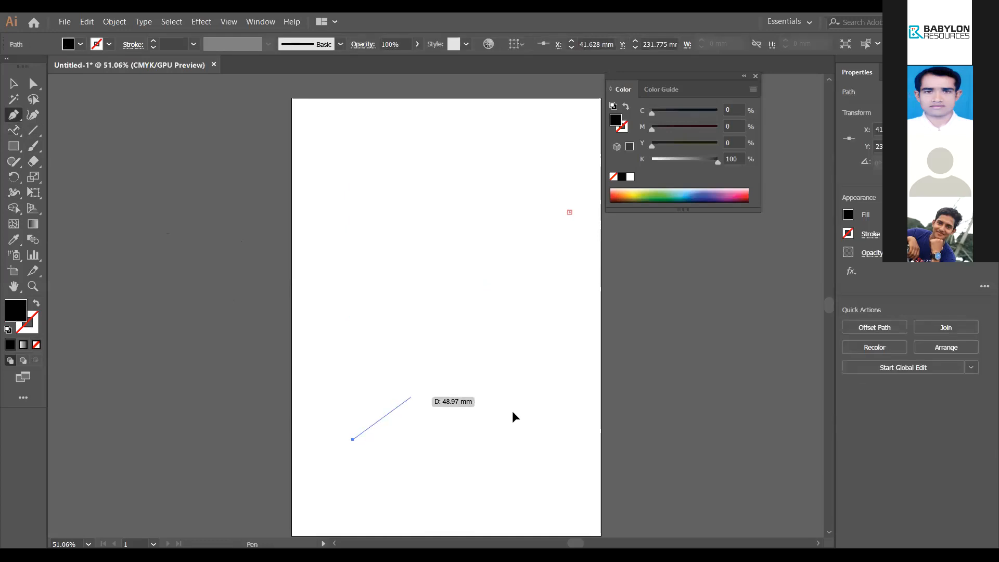
pyautogui.click(411, 398)
pyautogui.moveTo(489, 393); pyautogui.dragTo(525, 431)
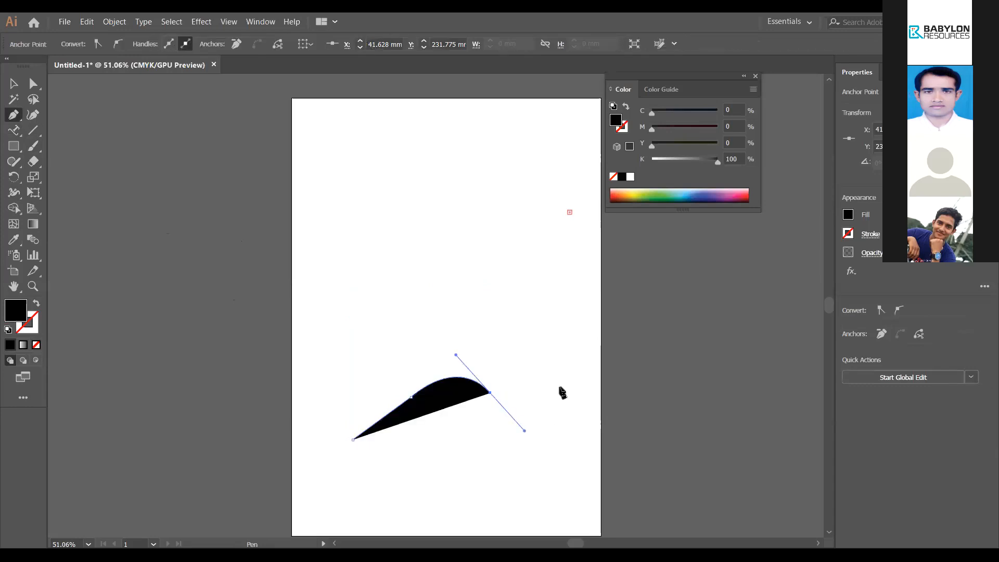
pyautogui.click(556, 398)
pyautogui.click(555, 289)
pyautogui.click(379, 286)
pyautogui.moveTo(464, 214); pyautogui.dragTo(521, 240)
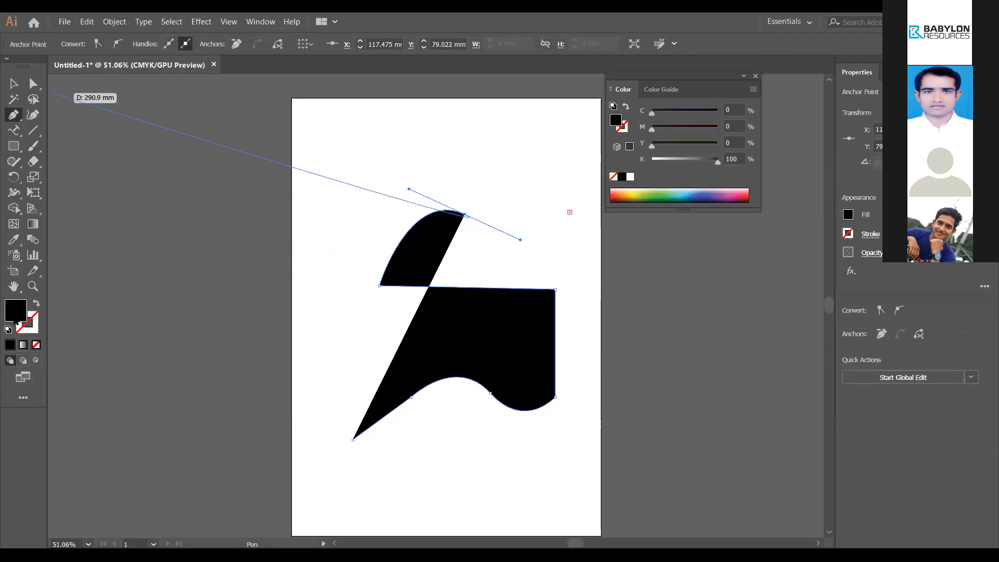
# Step: Give the path no fill and a black outline
pyautogui.click(36, 345)
pyautogui.click(33, 326)
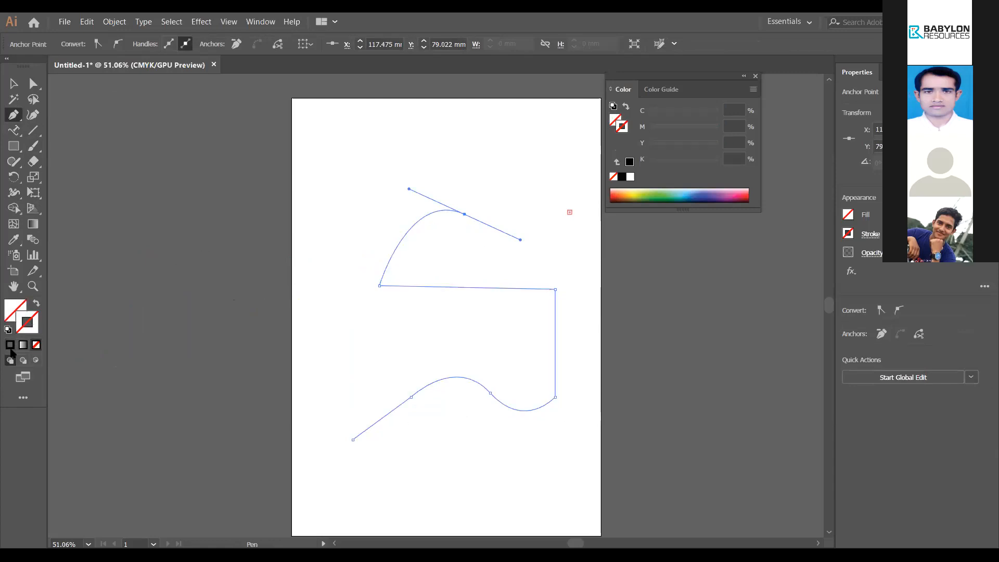
pyautogui.click(10, 346)
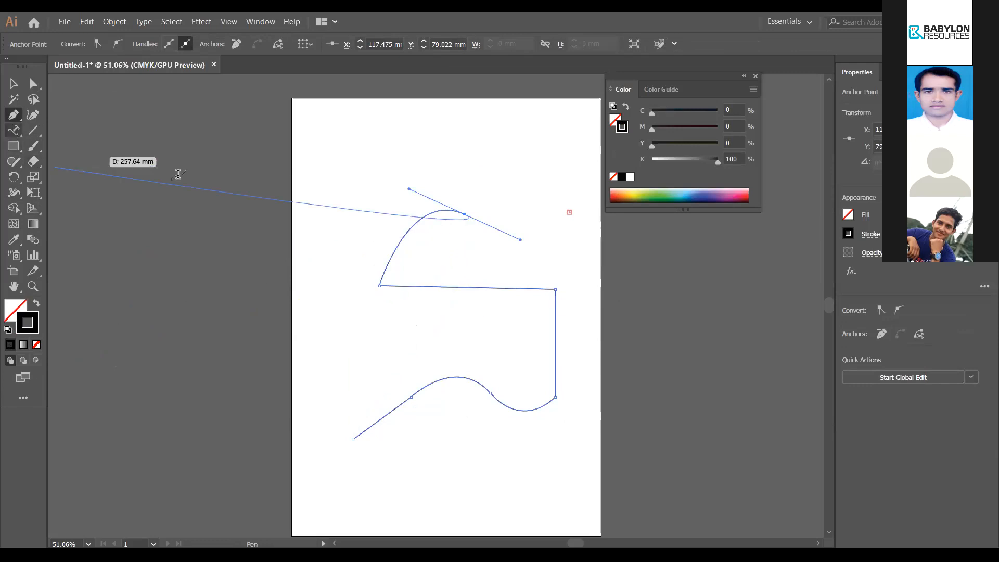
pyautogui.click(13, 130)
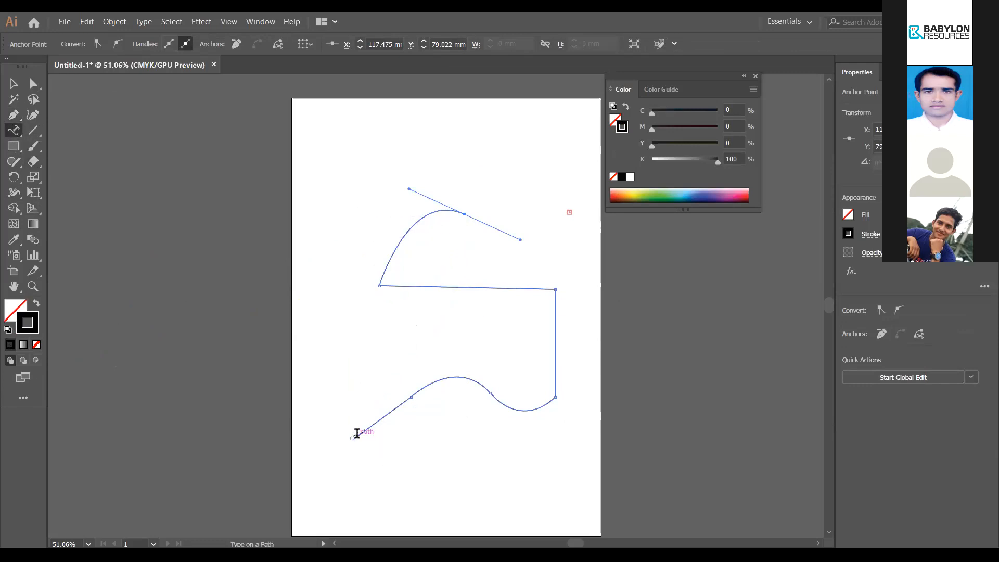
# Step: Type 'dfjgalkjroeiv' along the start of the path, undoing the extra text typed after it
pyautogui.click(357, 434)
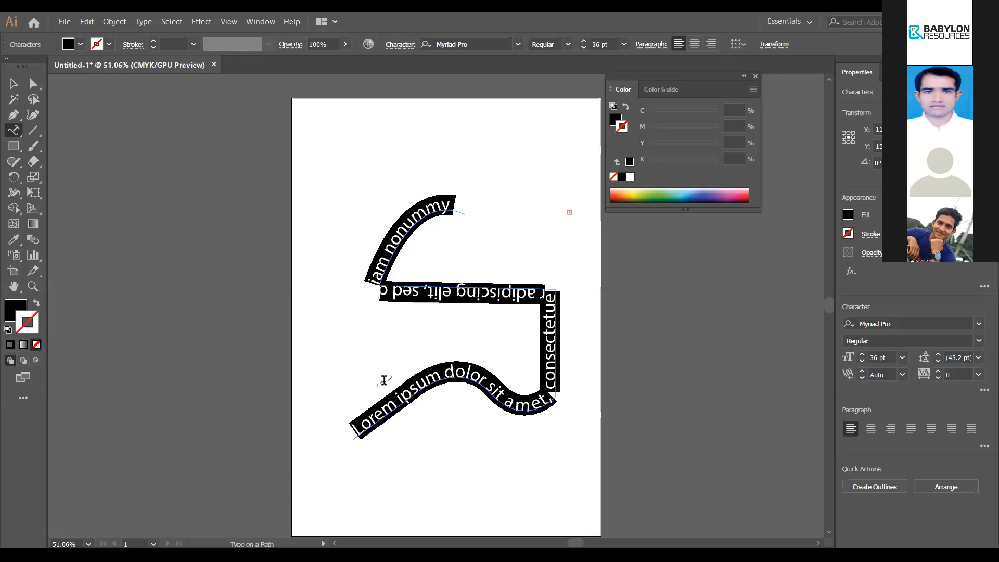
pyautogui.write('dfjgalkj')
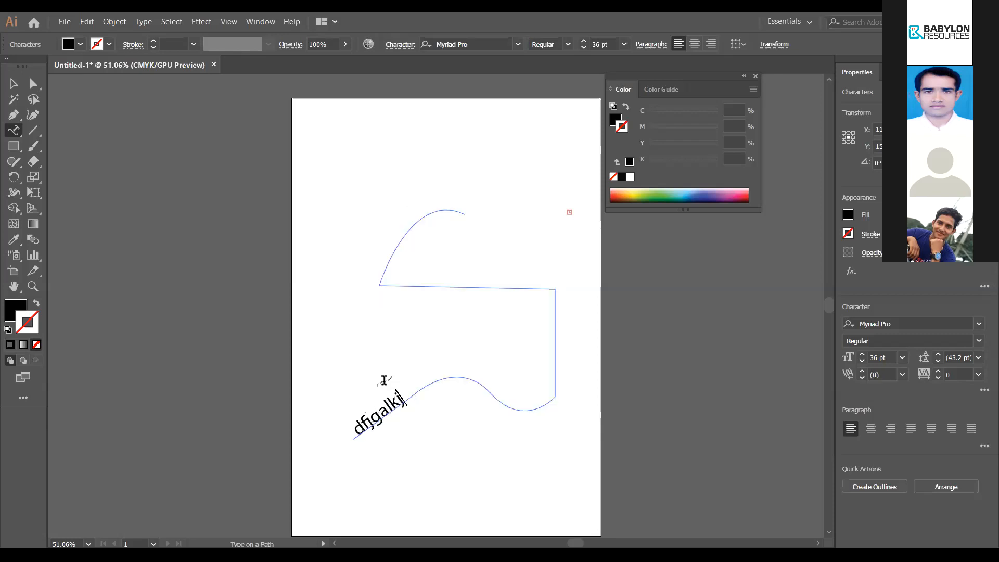
pyautogui.write('roeiv kjroeioildfk')
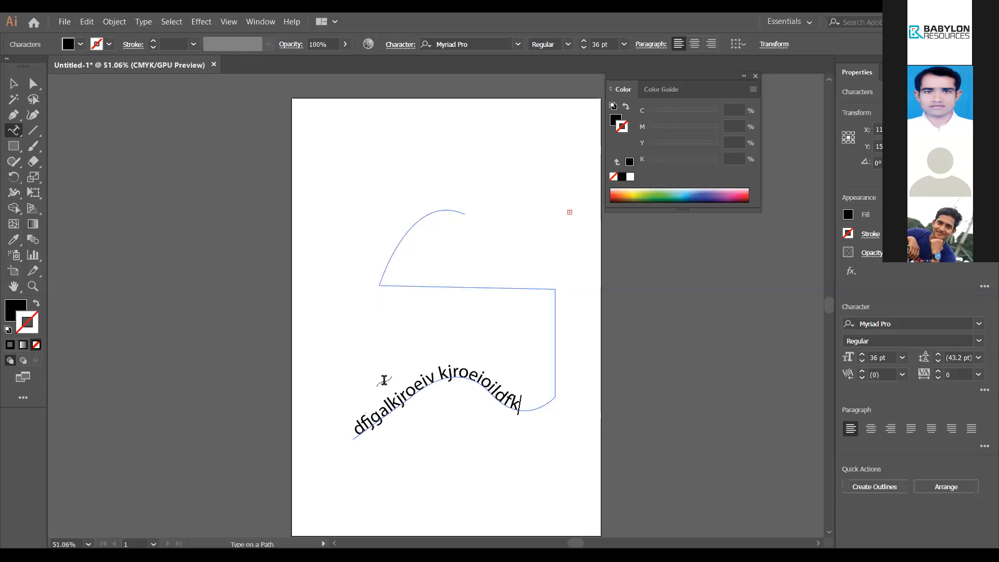
pyautogui.write('jfgoijrlkwejrioeurioqwrjw')
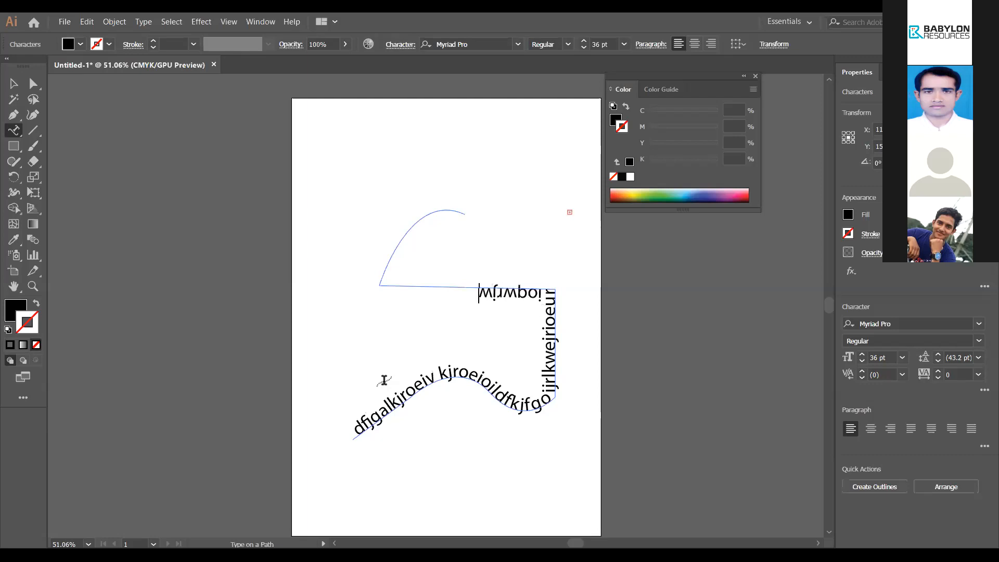
pyautogui.write('iiururrqueiuqioquior')
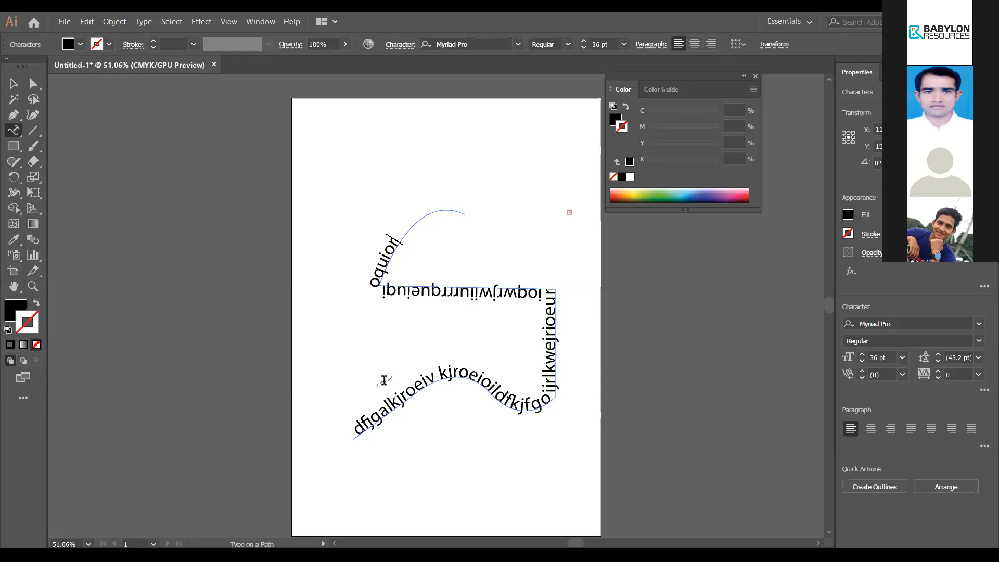
pyautogui.hotkey('ctrl', 'z')
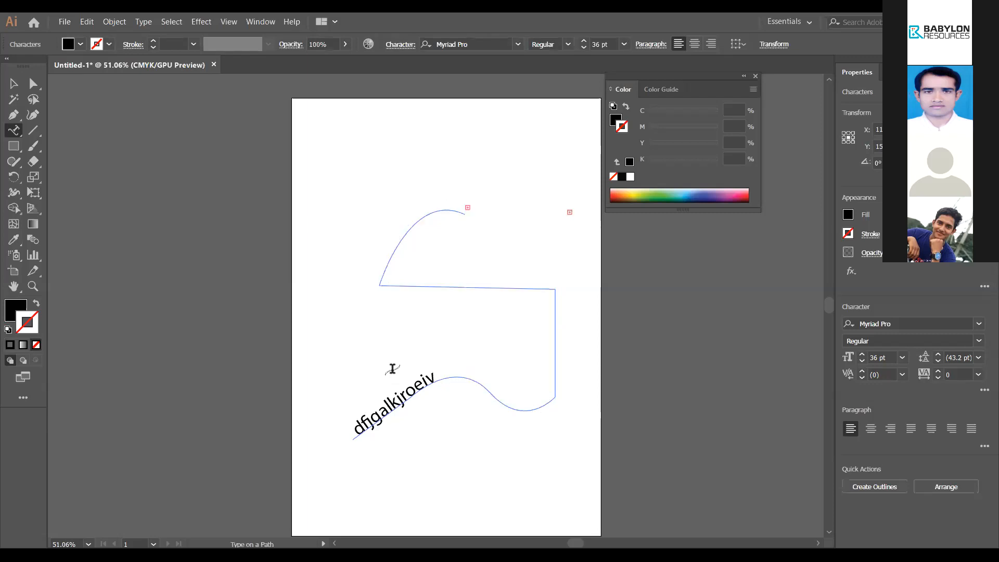
pyautogui.click(571, 214)
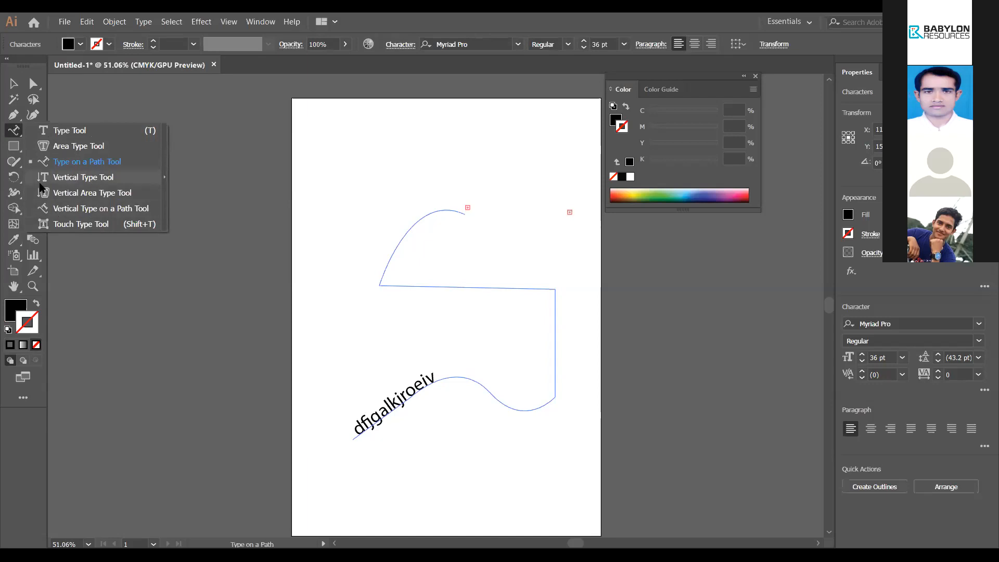
# Step: Try a Vertical Type frame over the lower path and delete its placeholder text
pyautogui.click(61, 180)
pyautogui.moveTo(437, 370); pyautogui.dragTo(348, 434)
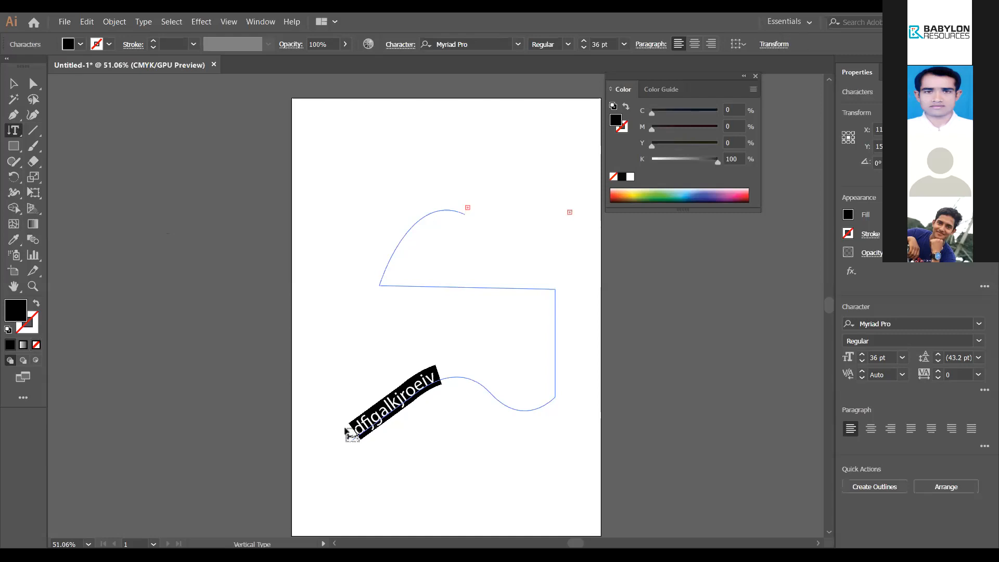
pyautogui.click(345, 431)
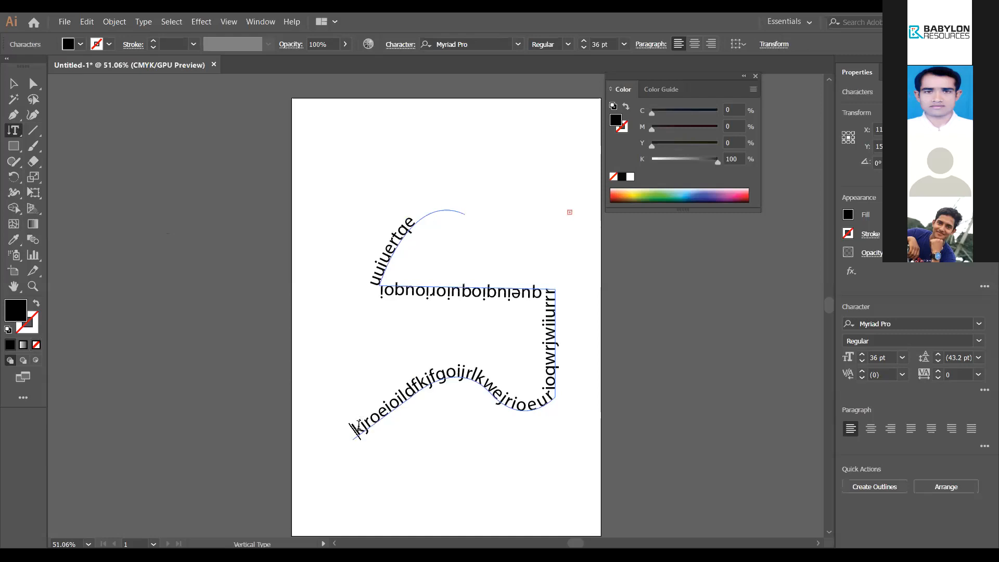
pyautogui.moveTo(353, 433); pyautogui.dragTo(473, 384)
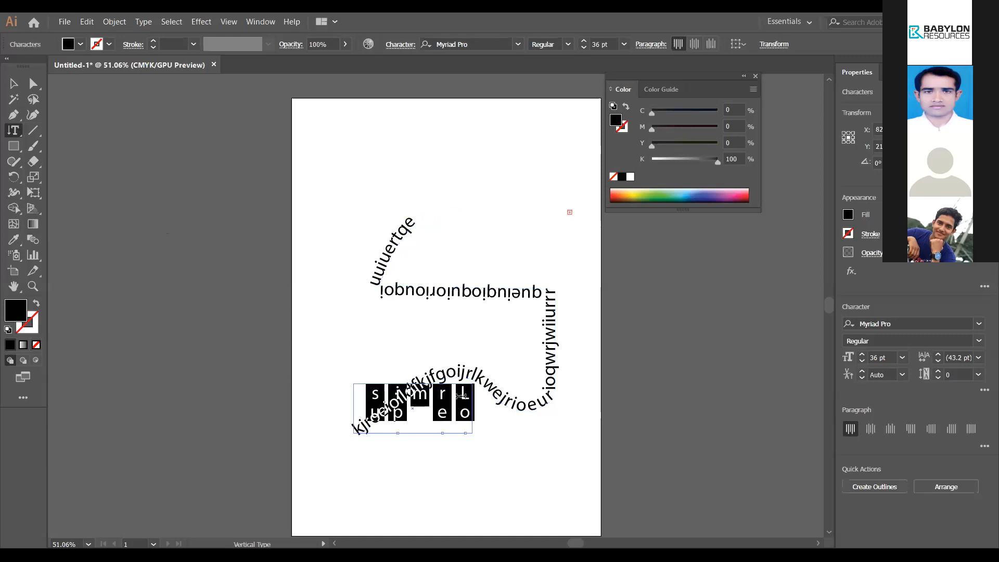
pyautogui.press('BackSpace')
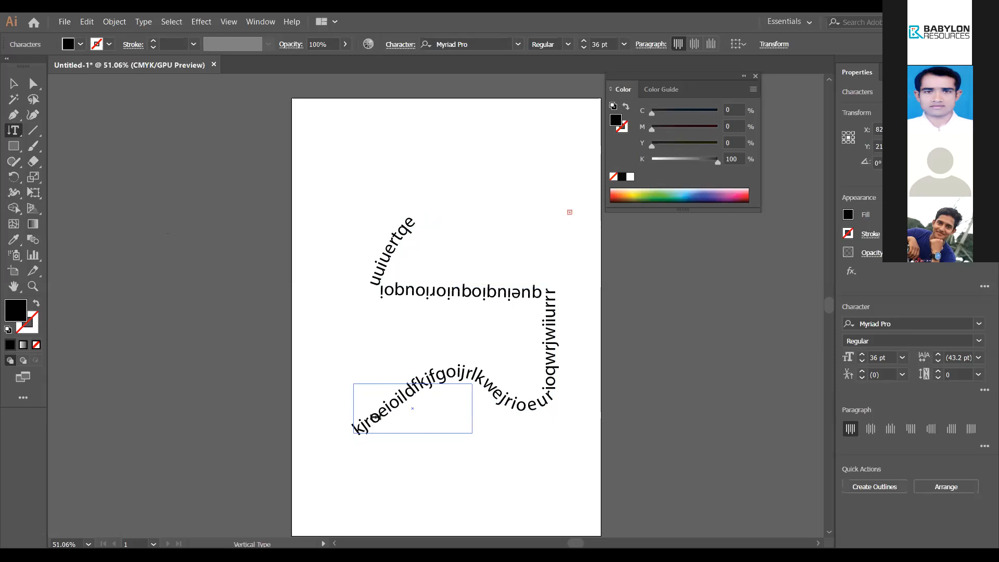
# Step: Replace the path text with 'fkjskjfajkjfkjlkjlkjfkljakljfdlakjkfkdljakjkdajsjfka'
pyautogui.moveTo(411, 222); pyautogui.dragTo(341, 448)
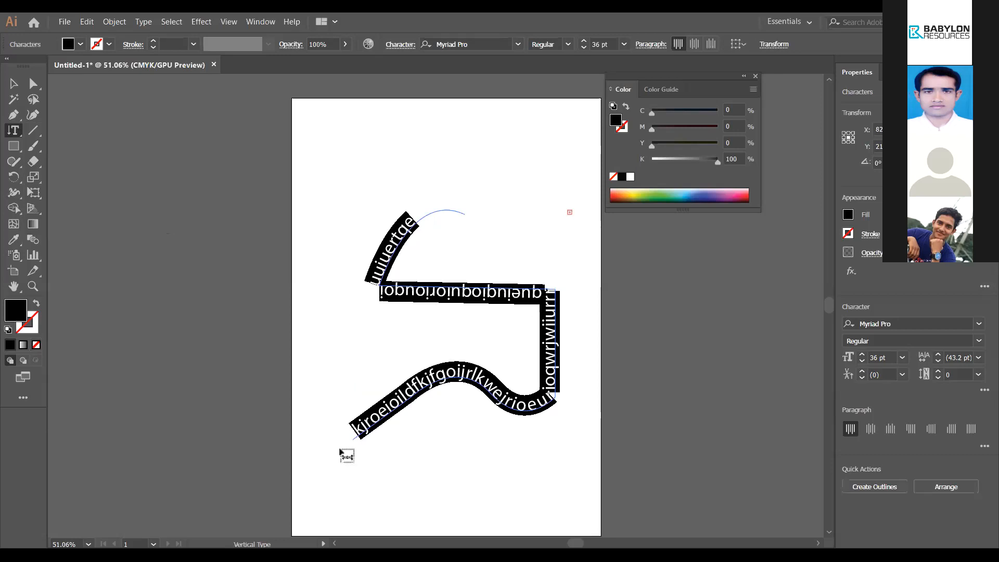
pyautogui.press('BackSpace')
pyautogui.write('fkjskjf')
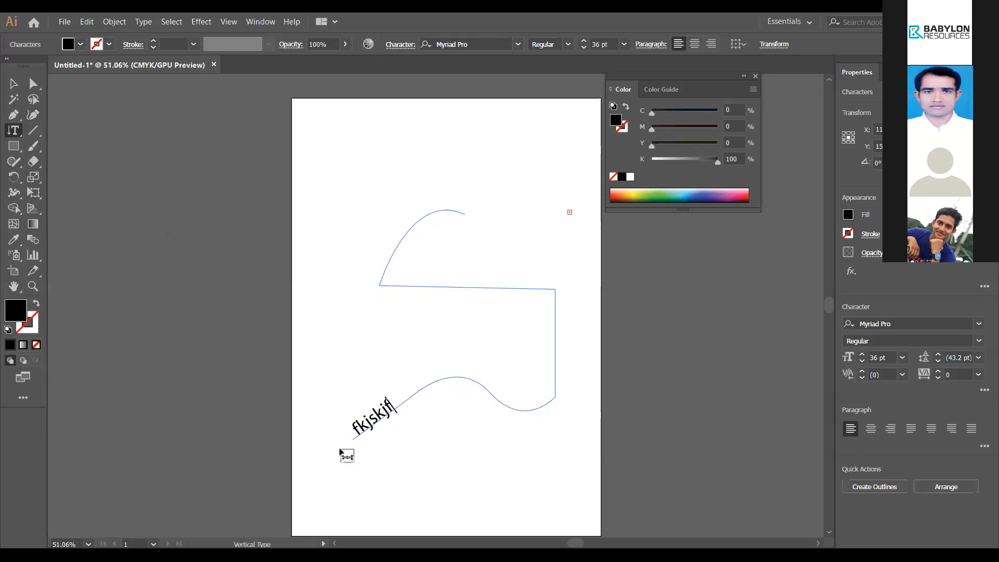
pyautogui.write('ajkjfkjlkjlkjfkl')
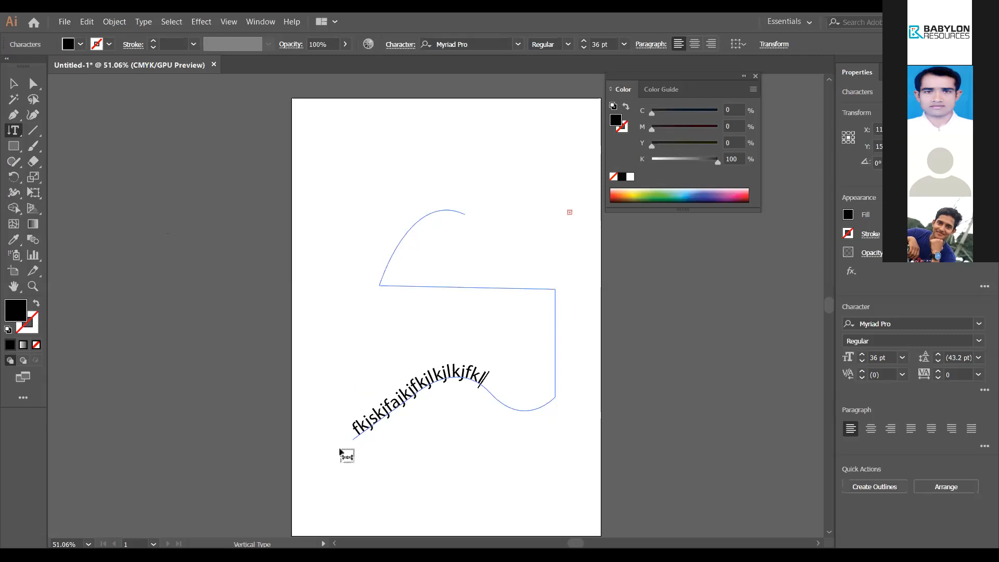
pyautogui.write('jakljfdlakjkfkdljakj')
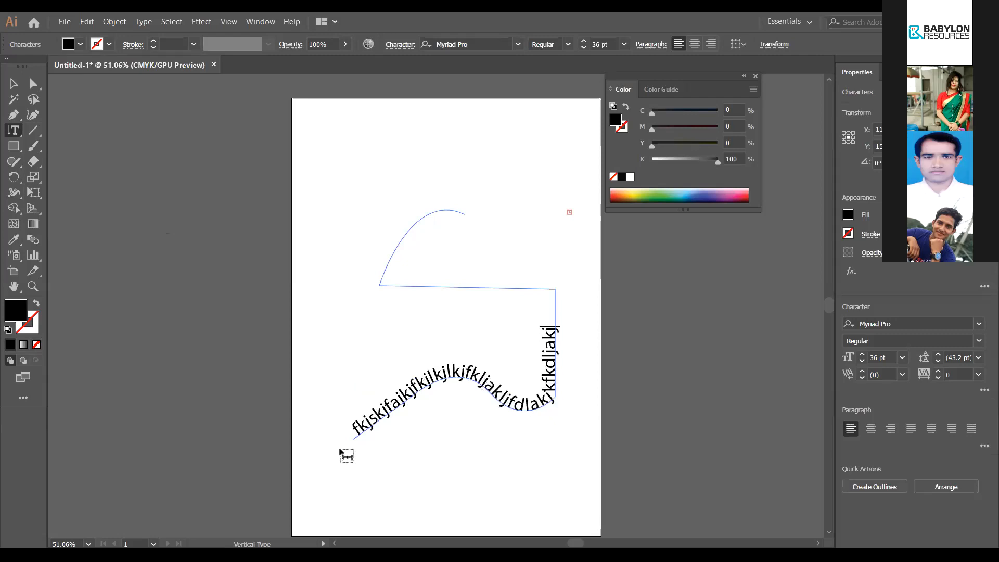
pyautogui.write('kdajsjfka')
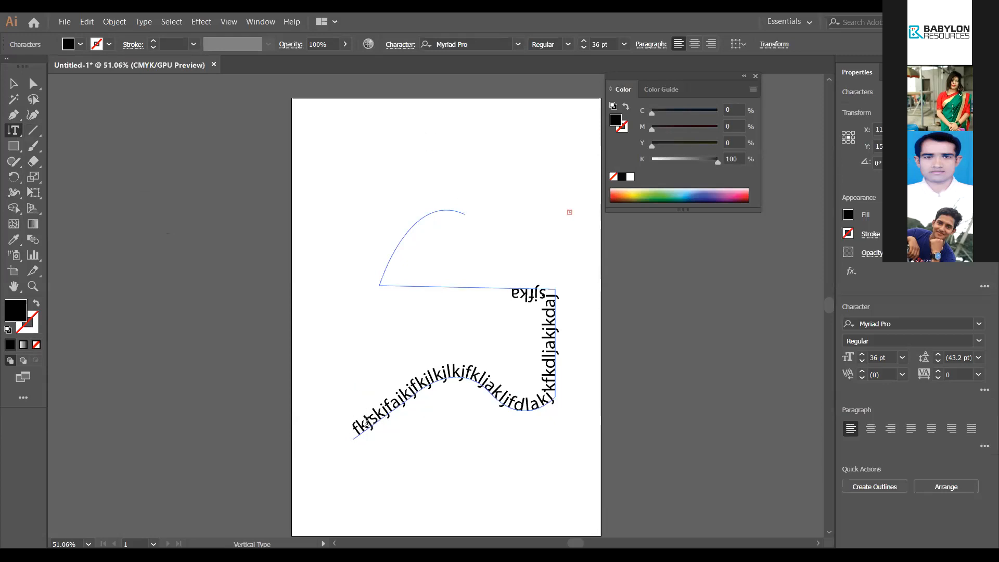
pyautogui.click(14, 131)
pyautogui.click(93, 180)
# Step: Draw a test vertical text frame beside the path, clear it, then undo it
pyautogui.moveTo(510, 294); pyautogui.dragTo(569, 395)
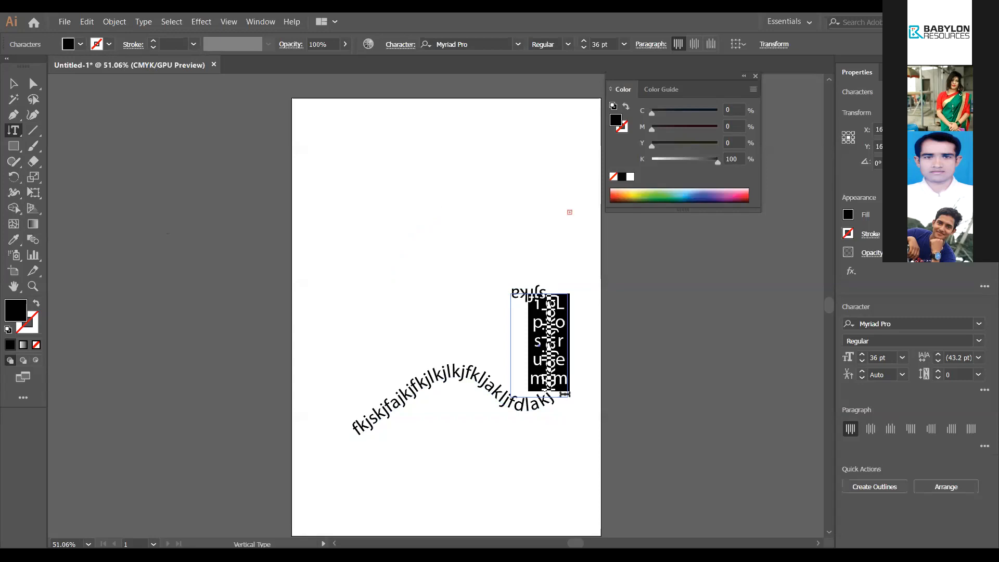
pyautogui.press('BackSpace')
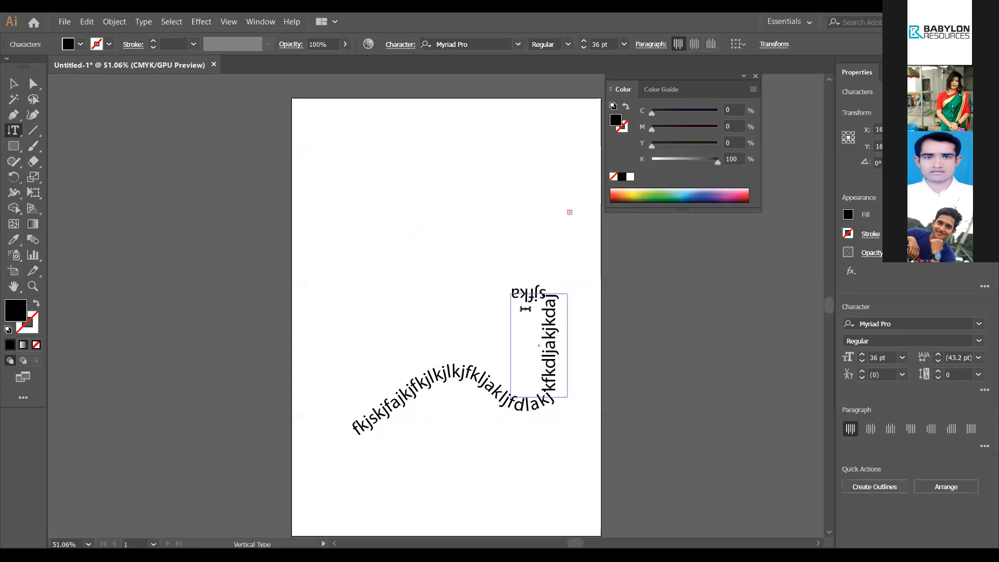
pyautogui.hotkey('ctrl', 'z')
pyautogui.hotkey('ctrl', 'z')
# Step: Delete all the path text and the path objects, leaving the artboard empty
pyautogui.hotkey('ctrl', 'a')
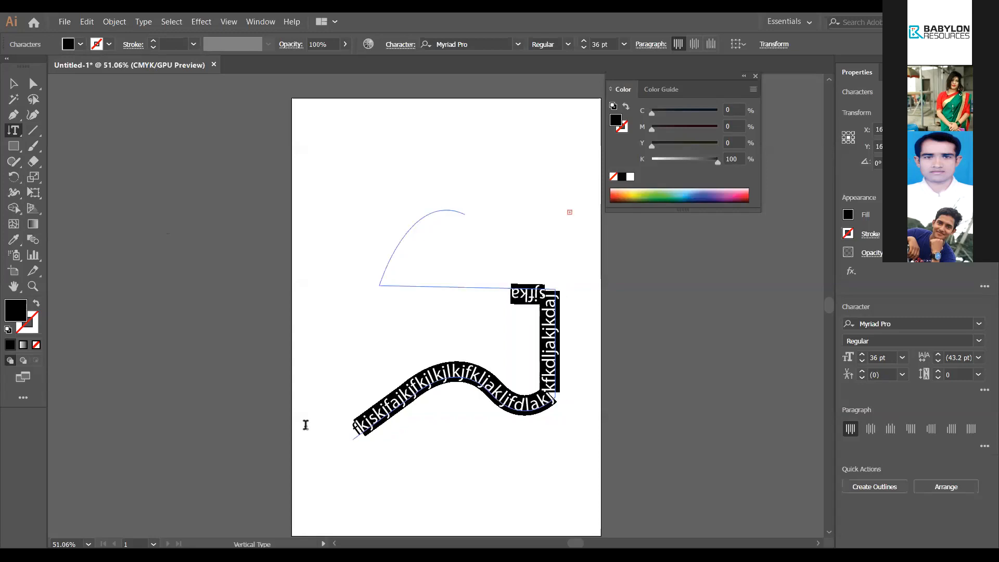
pyautogui.press('BackSpace')
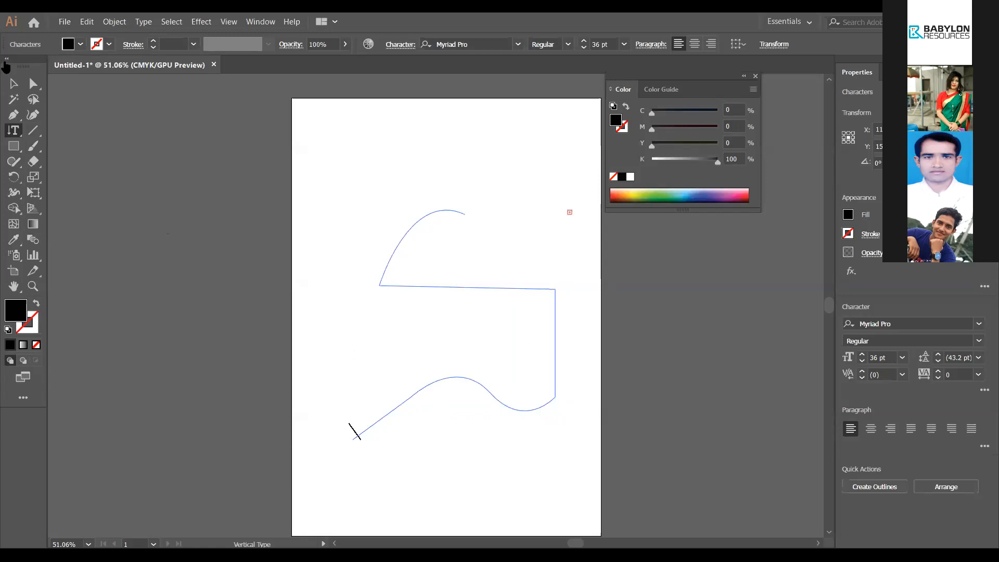
pyautogui.press('Escape')
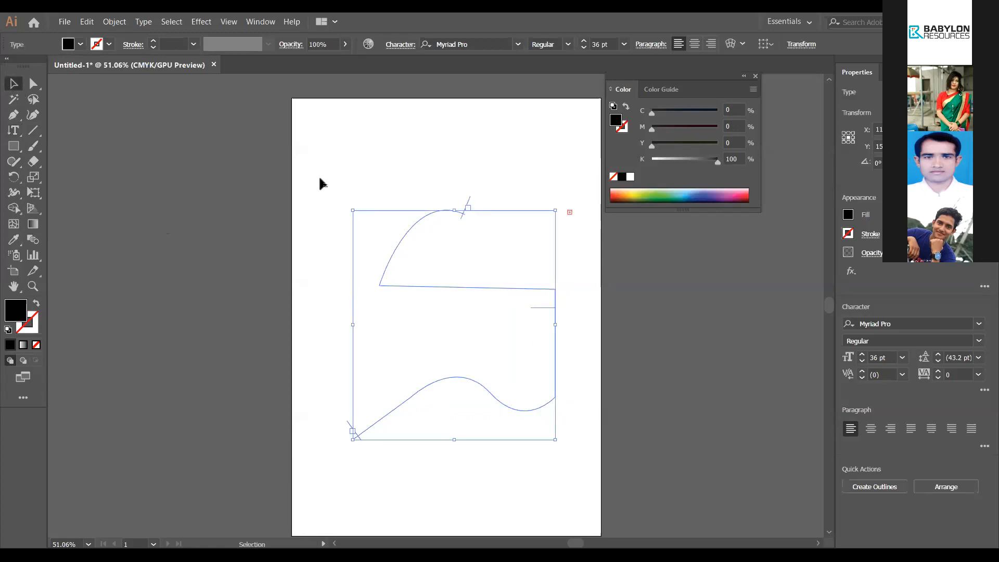
pyautogui.press('Delete')
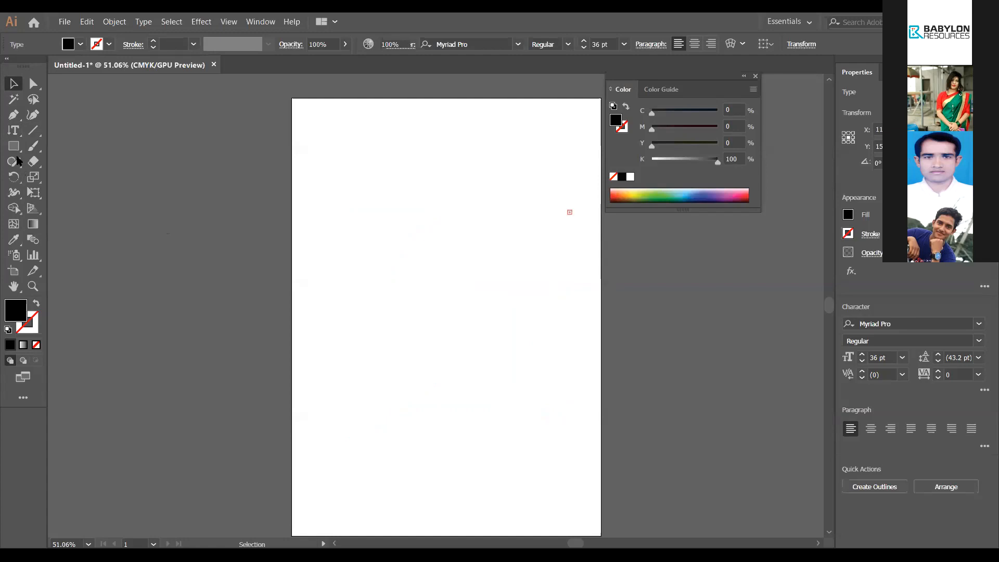
pyautogui.press('t')
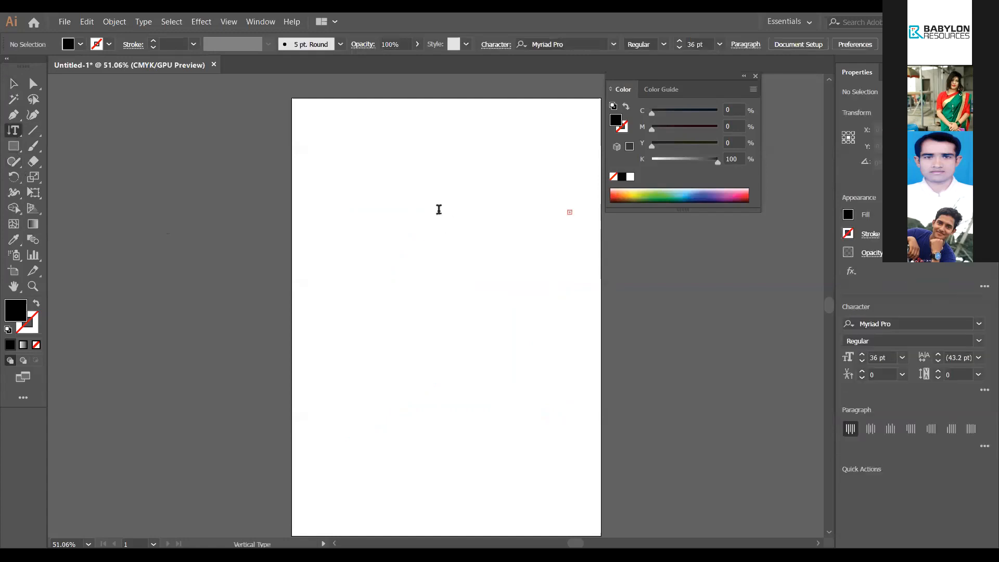
pyautogui.click(439, 209)
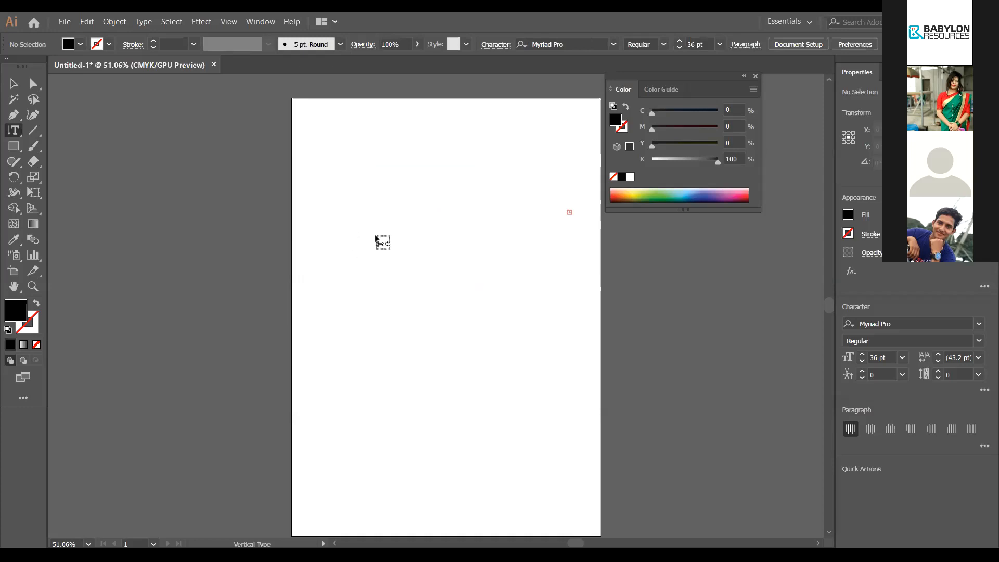
# Step: Draw a large rectangle on the upper page with no fill and a thin black outline
pyautogui.click(13, 146)
pyautogui.moveTo(330, 172); pyautogui.dragTo(514, 372)
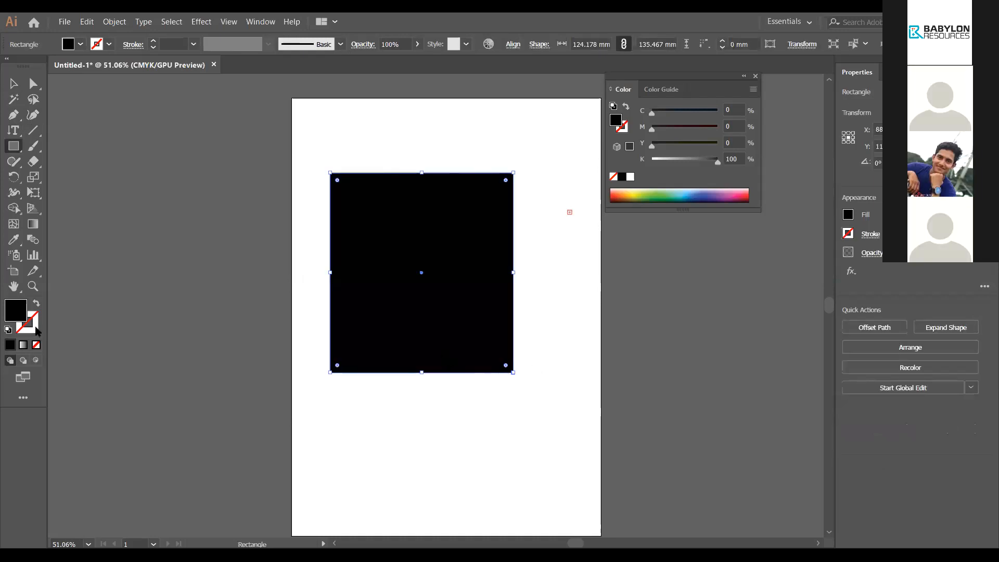
pyautogui.click(28, 327)
pyautogui.click(15, 312)
pyautogui.click(36, 345)
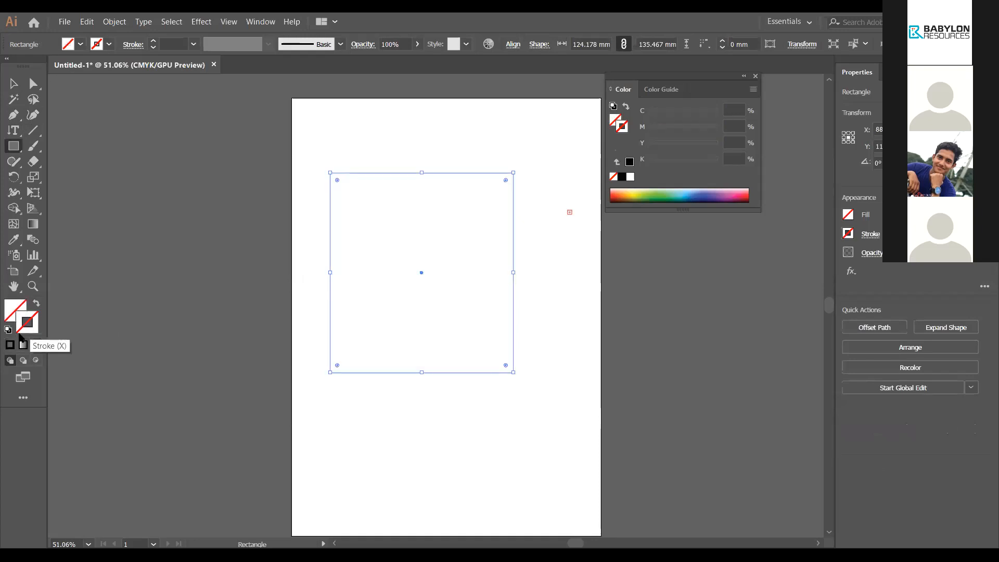
pyautogui.click(10, 345)
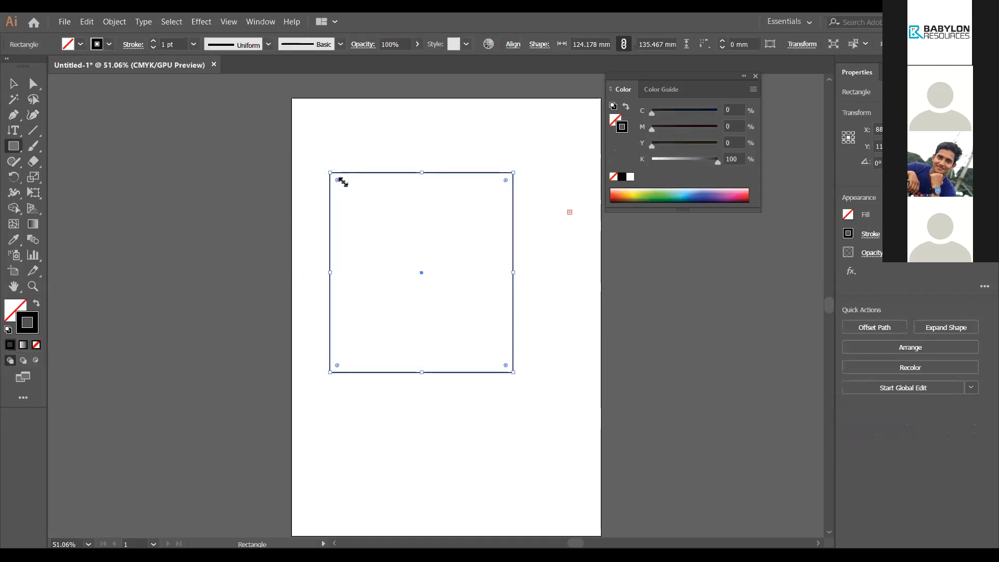
# Step: Turn the rectangle into a vertical type frame and type columns 'hgfdaak'', 'lfk;lrilas'', 'korllfkla'
pyautogui.click(14, 130)
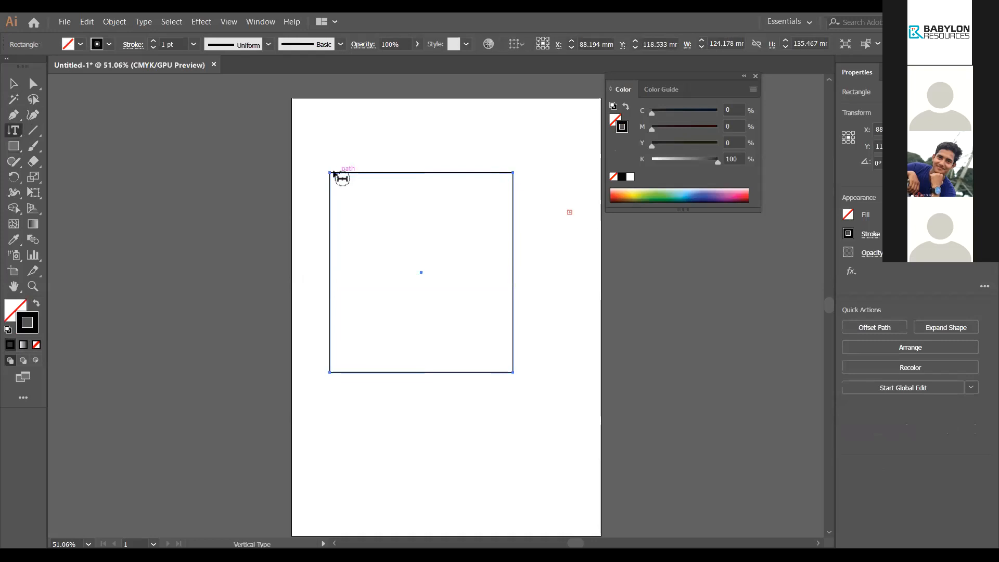
pyautogui.click(334, 174)
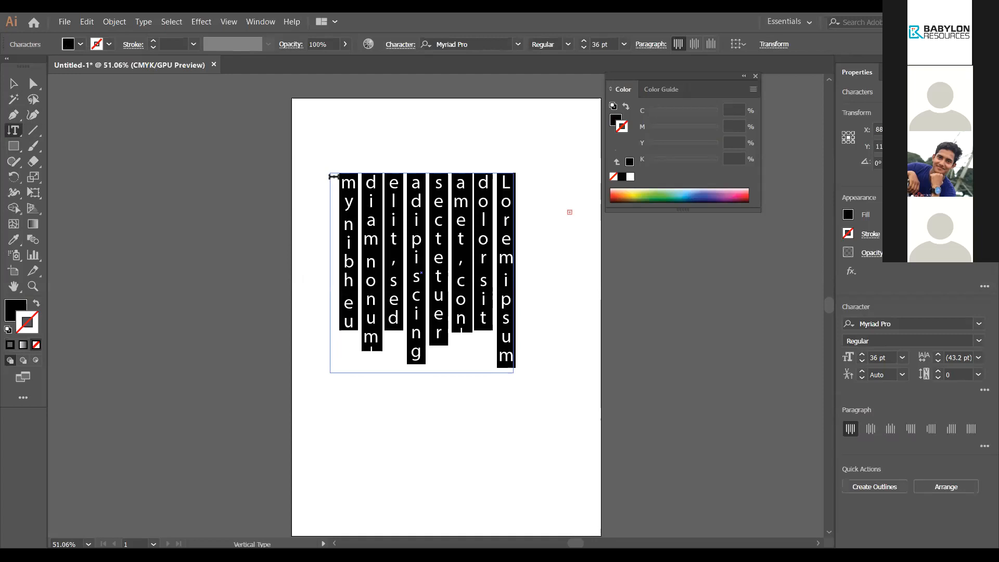
pyautogui.press('BackSpace')
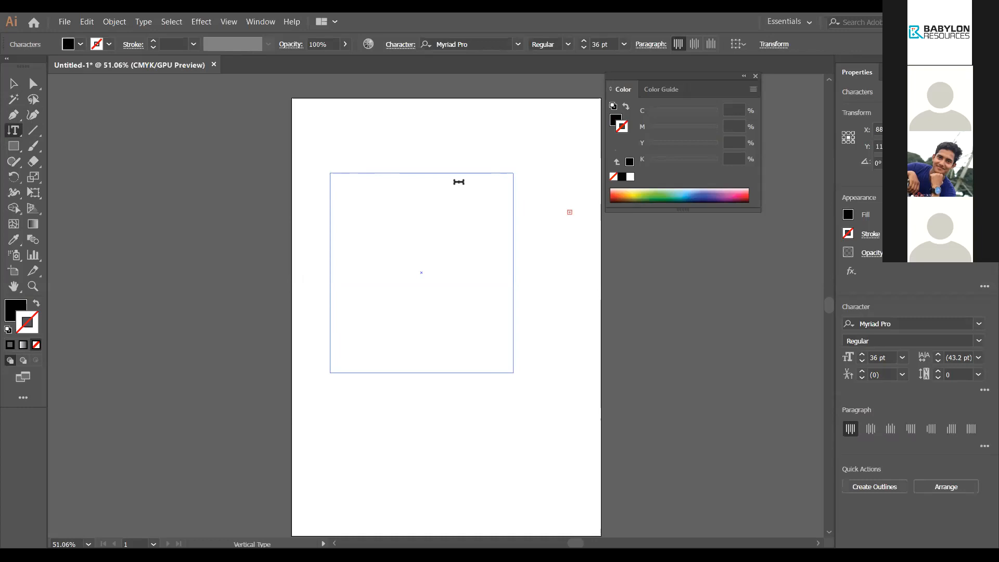
pyautogui.write("hgfdaak'")
pyautogui.press('Return')
pyautogui.write('lfk;l')
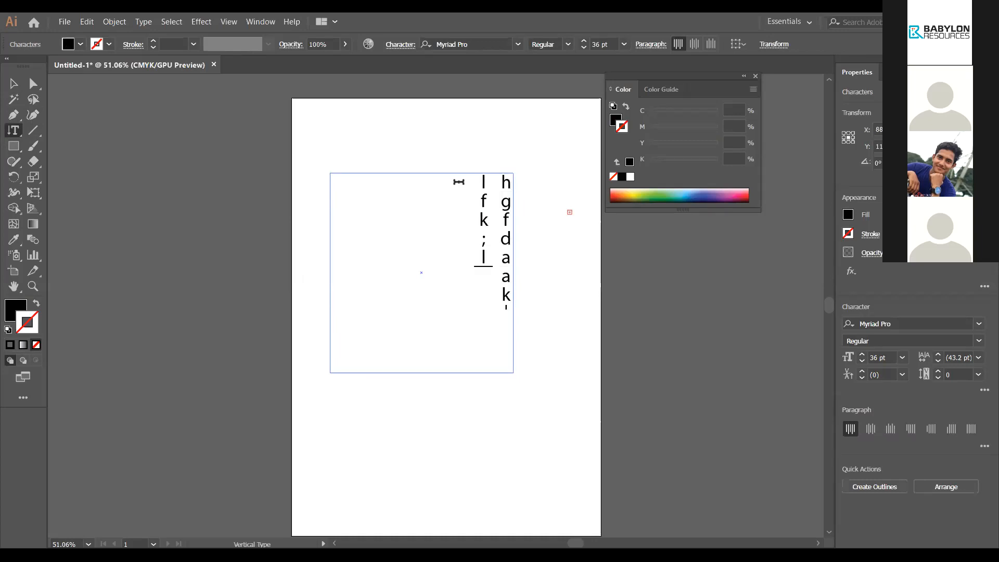
pyautogui.write("rilas'")
pyautogui.press('Return')
pyautogui.write('korllfkla')
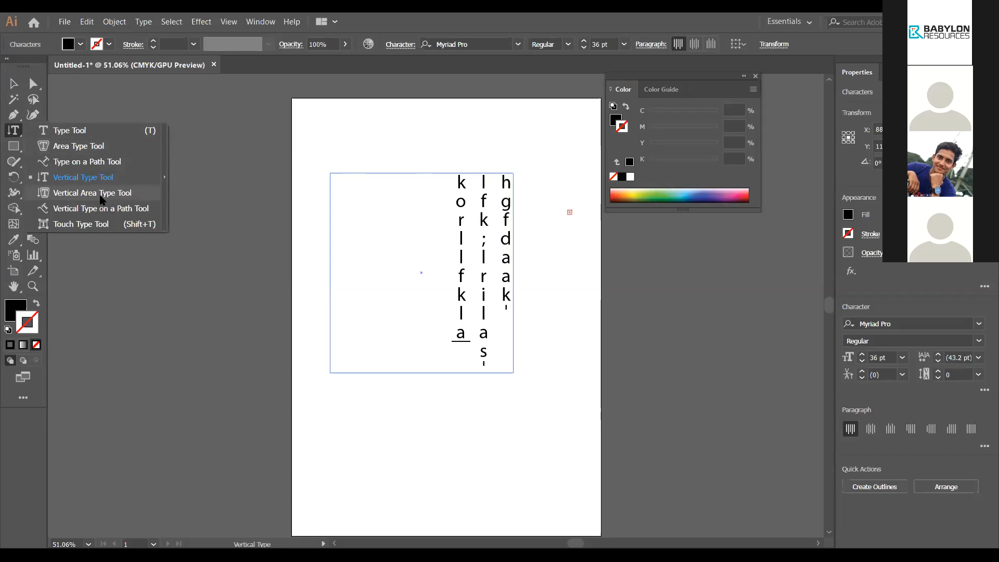
pyautogui.click(102, 199)
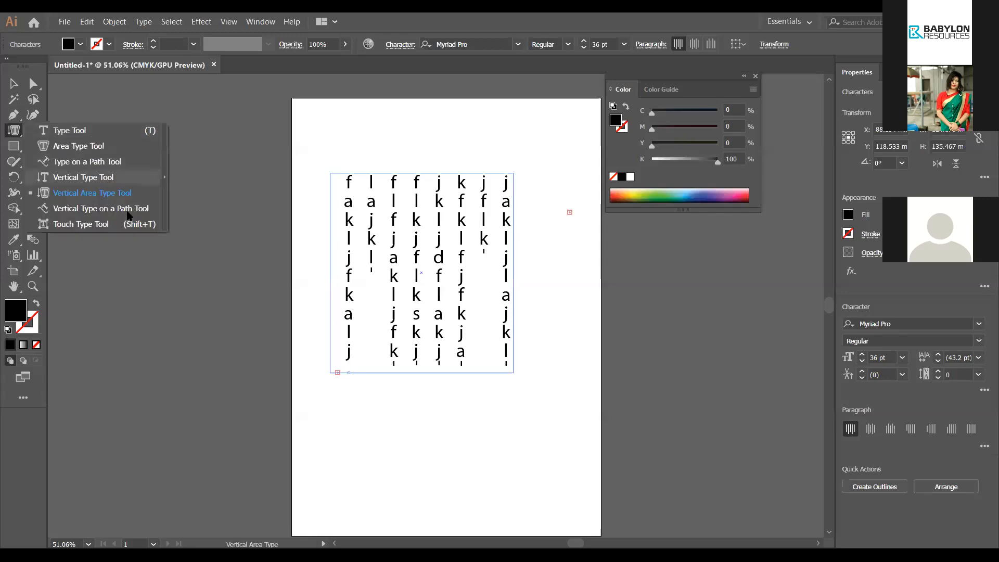
# Step: Delete the vertical text block and set the fill to None for pen drawing
pyautogui.click(14, 83)
pyautogui.press('Delete')
pyautogui.press('p')
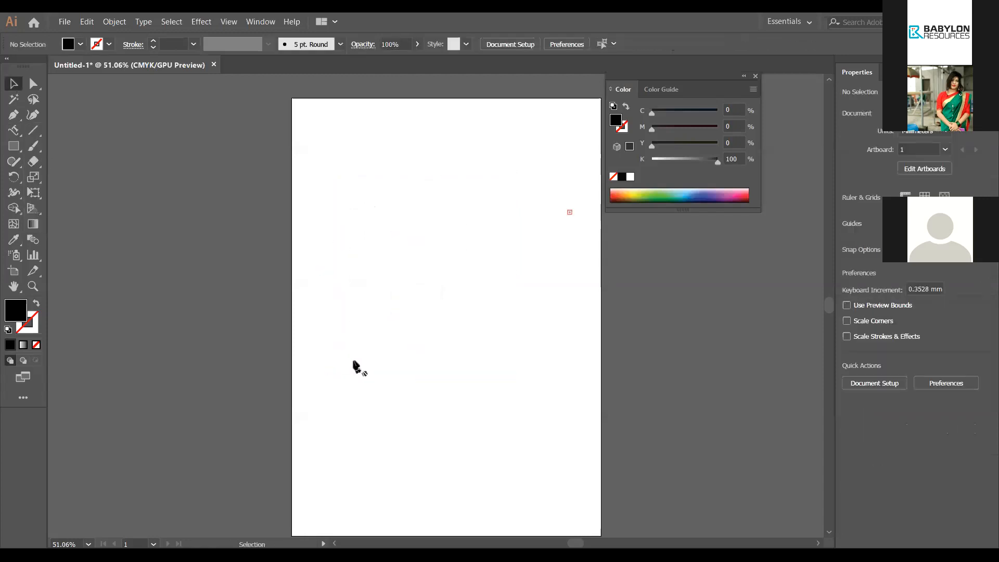
pyautogui.click(37, 345)
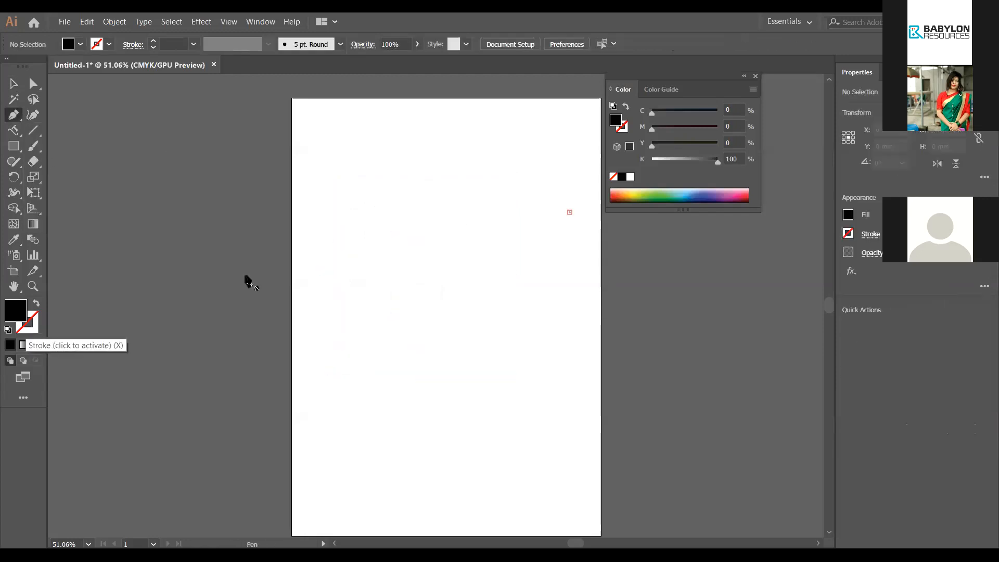
# Step: Draw an unfilled open five-anchor curved path bending upward toward the page's top right
pyautogui.click(338, 339)
pyautogui.click(354, 327)
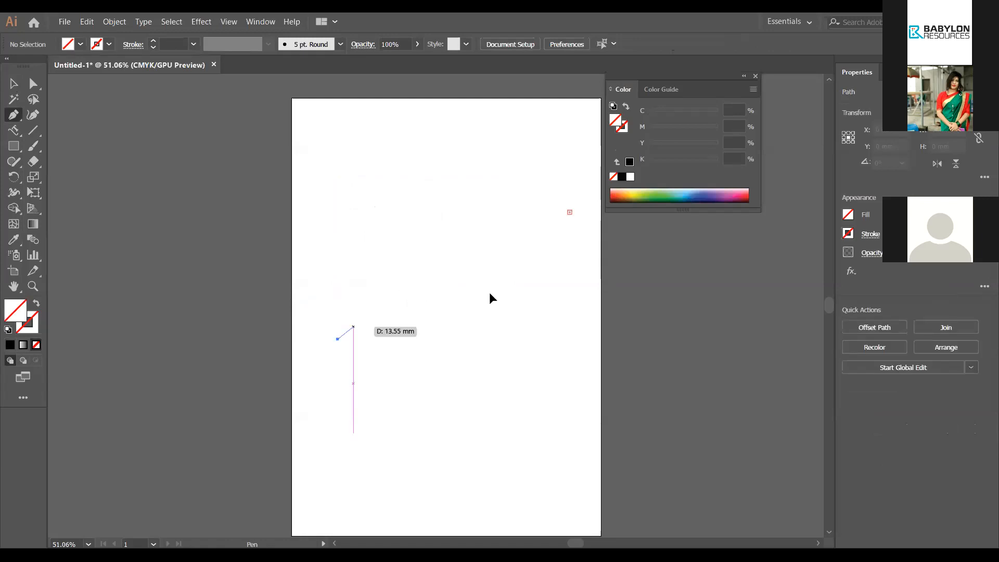
pyautogui.moveTo(430, 282); pyautogui.dragTo(494, 295)
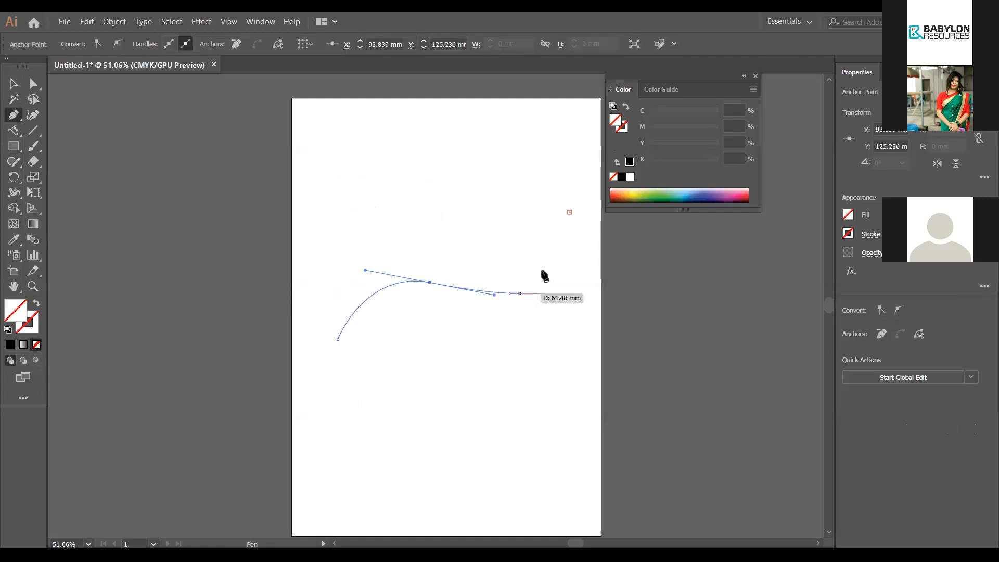
pyautogui.moveTo(550, 261); pyautogui.dragTo(551, 255)
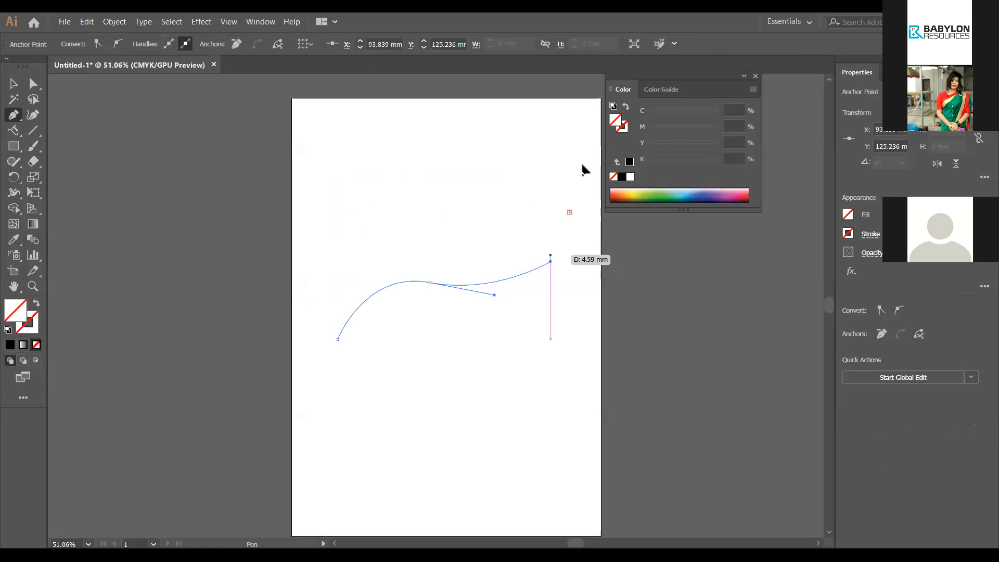
pyautogui.moveTo(542, 174); pyautogui.dragTo(583, 220)
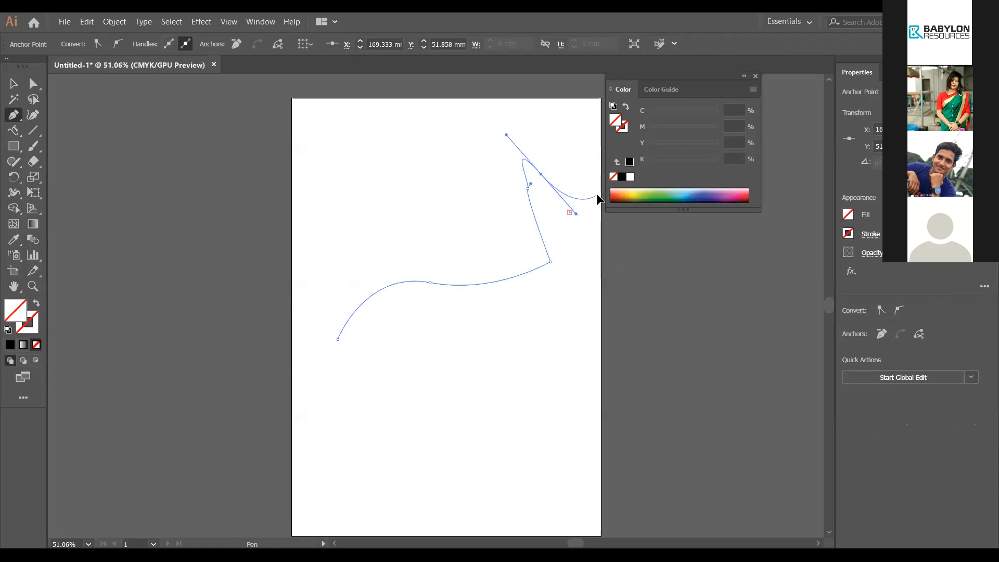
pyautogui.click(10, 345)
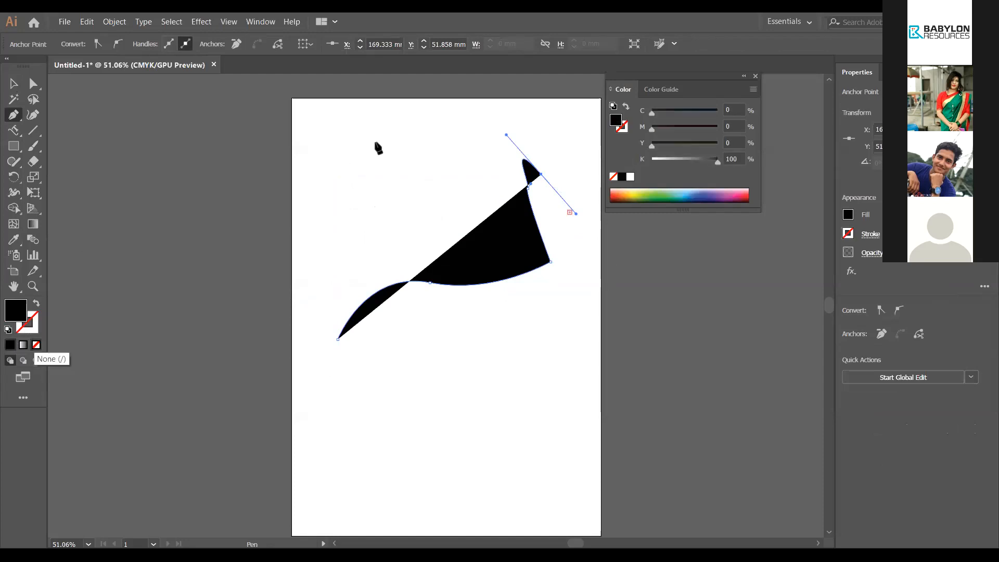
pyautogui.hotkey('ctrl', 'z')
pyautogui.hotkey('ctrl', 'z')
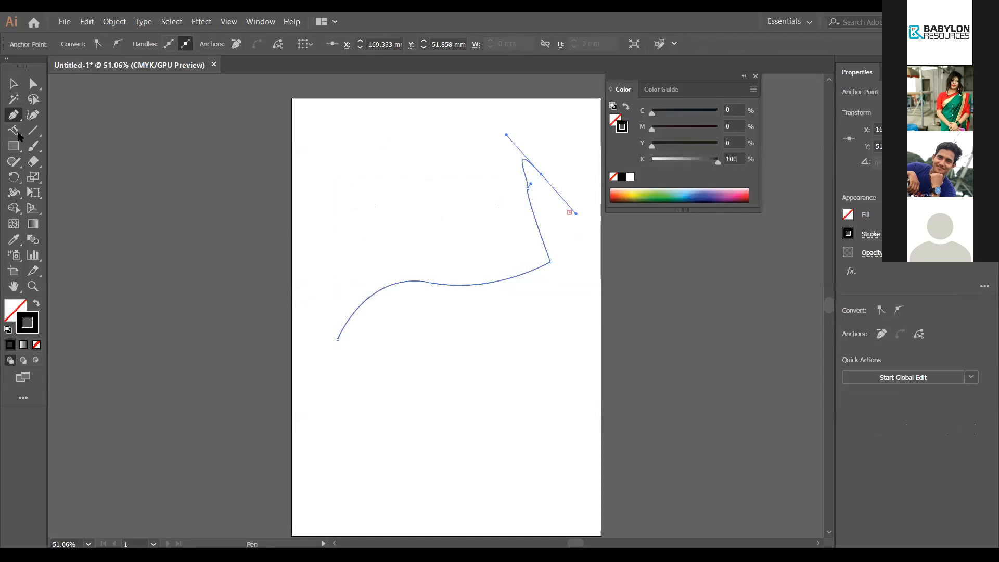
pyautogui.click(15, 132)
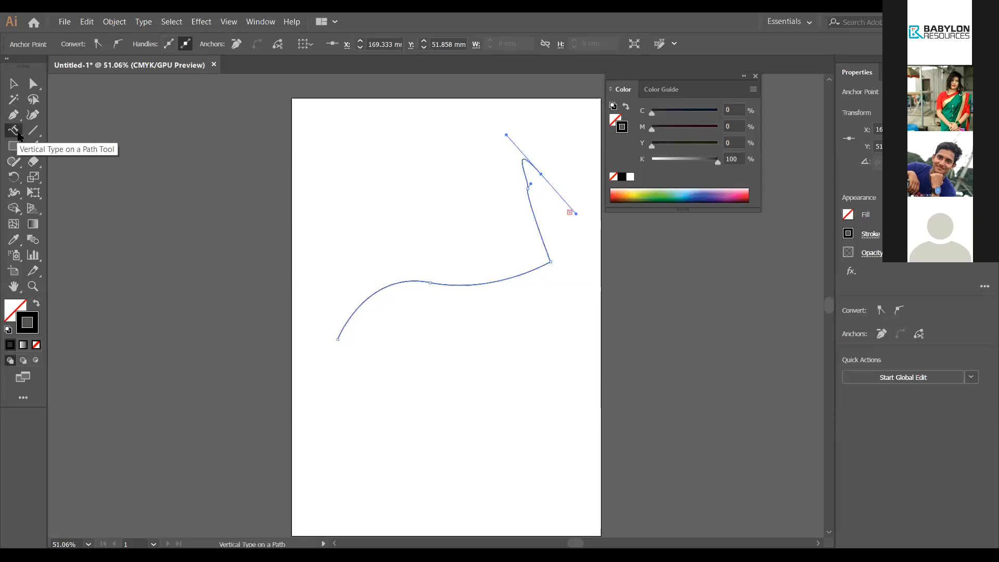
# Step: Replace the path's placeholder with vertical letters 'dkjfakjriookllkiior' and dismiss the path warning
pyautogui.click(339, 335)
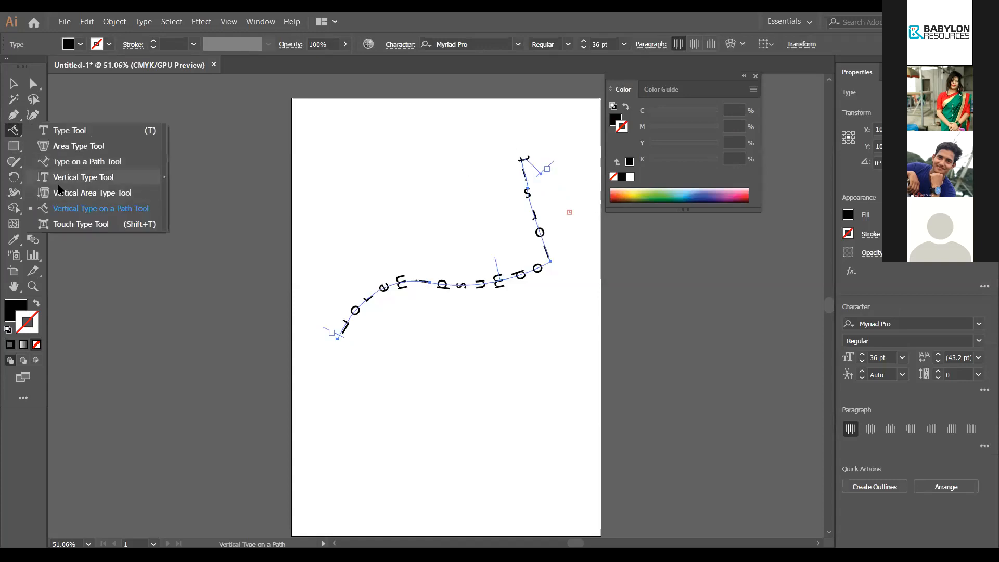
pyautogui.click(526, 157)
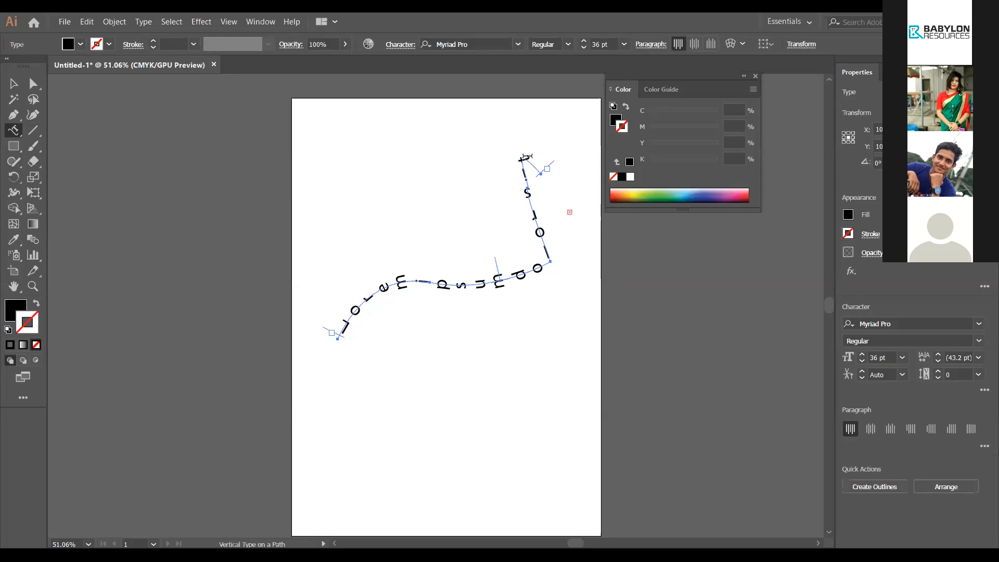
pyautogui.moveTo(527, 157); pyautogui.dragTo(325, 339)
pyautogui.press('BackSpace')
pyautogui.write('dkjfak')
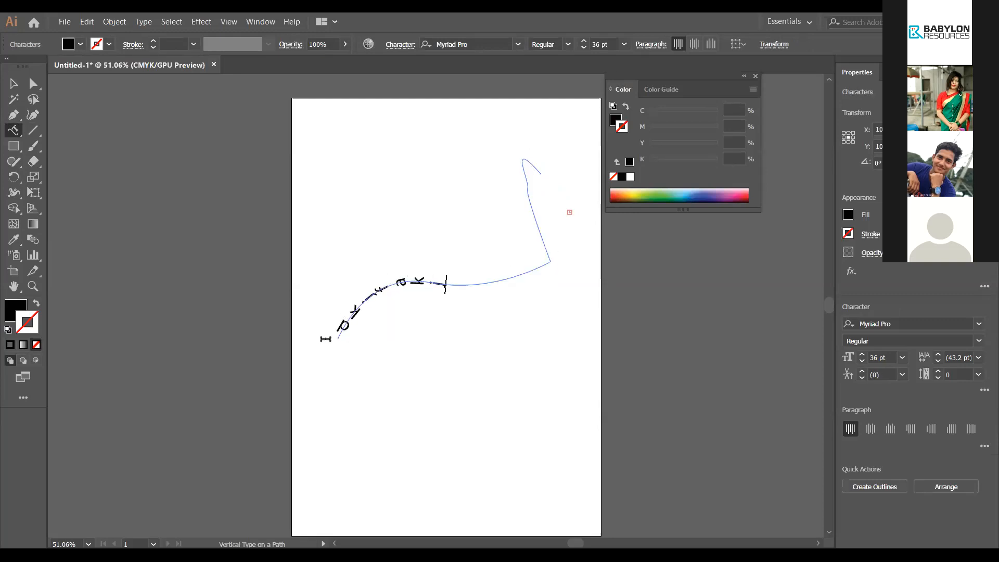
pyautogui.write('jriookllkiior')
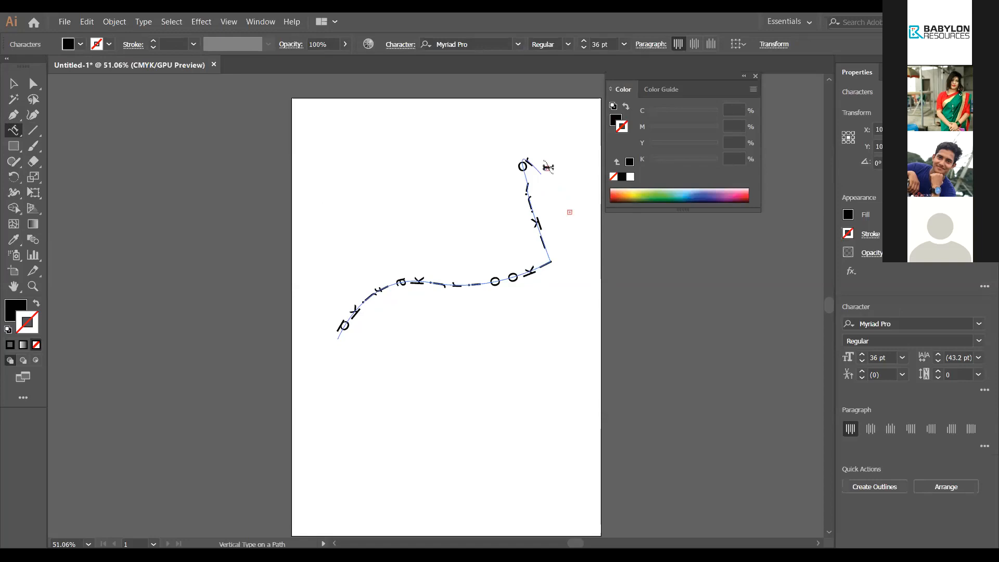
pyautogui.click(602, 288)
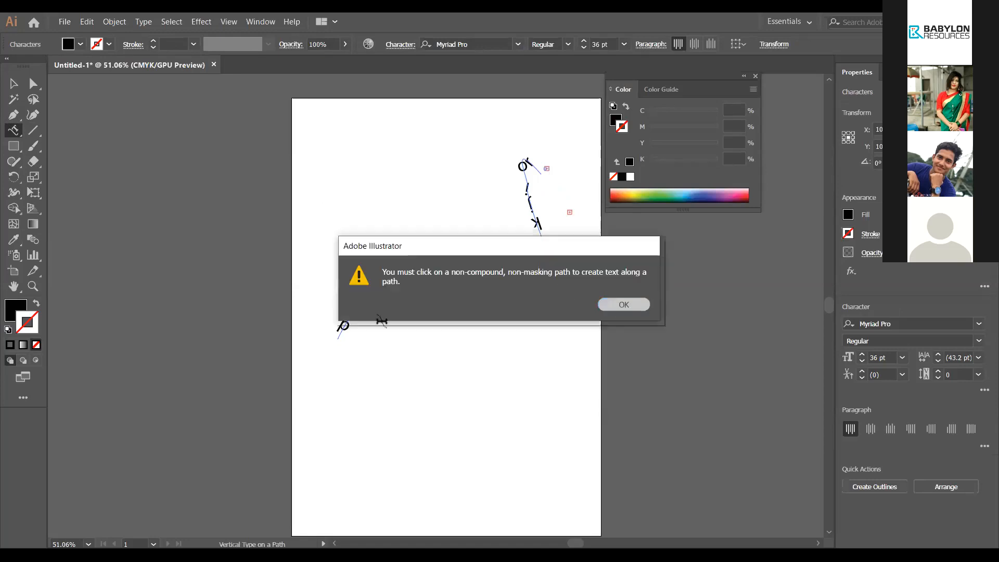
pyautogui.press('Return')
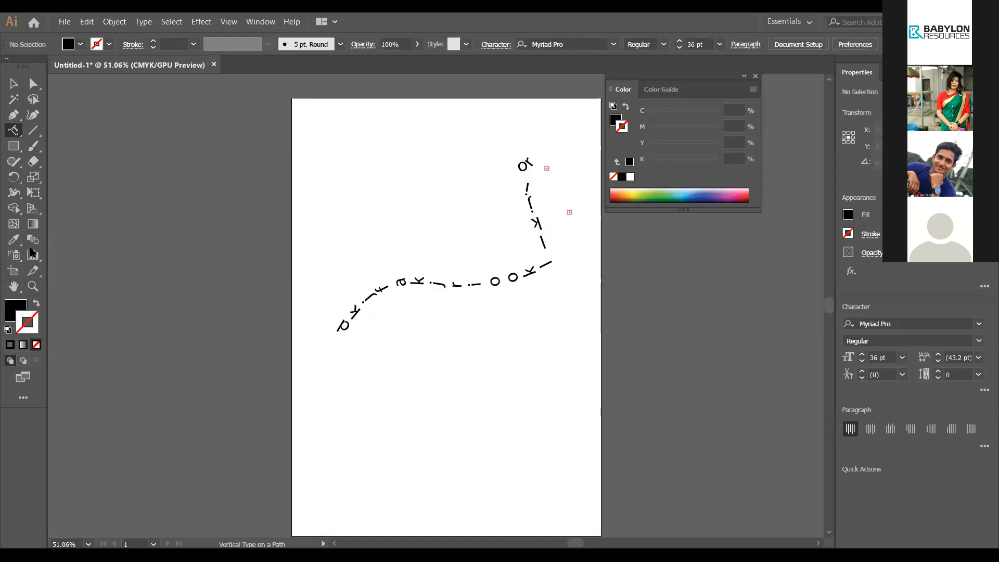
# Step: With the Touch Type tool, greatly enlarge the letter p and stretch a thin glyph vertically
pyautogui.click(14, 130)
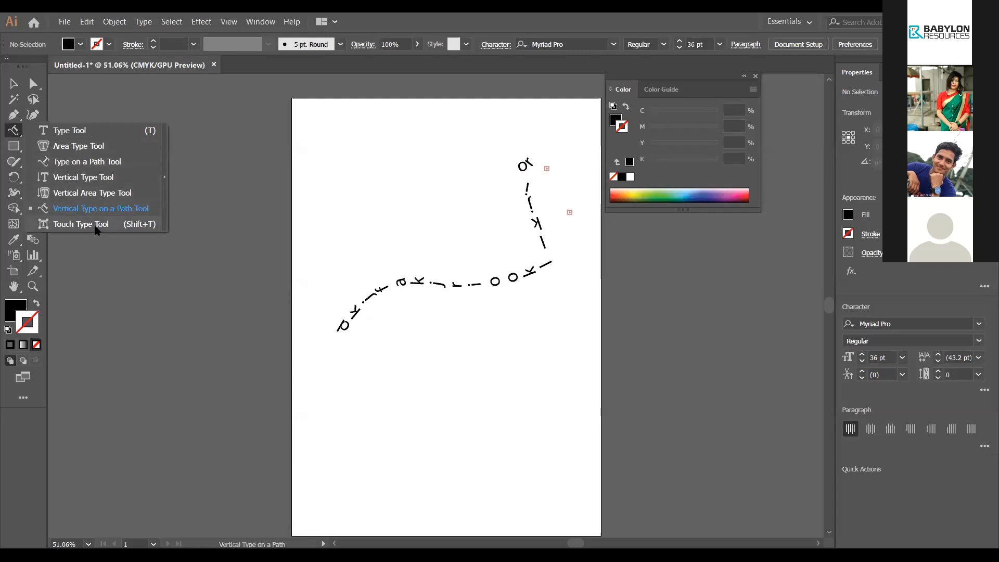
pyautogui.hotkey('shift', 't')
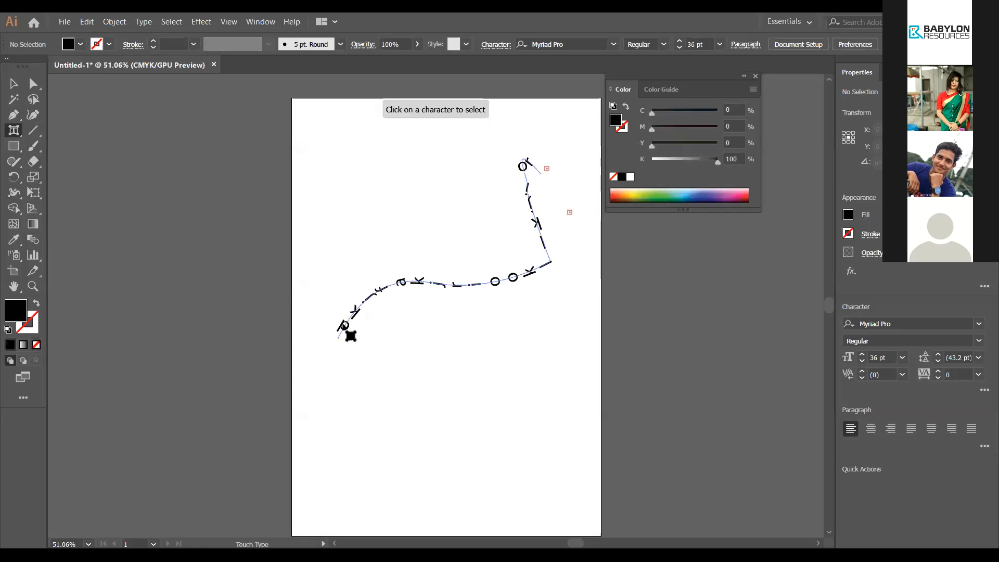
pyautogui.click(347, 331)
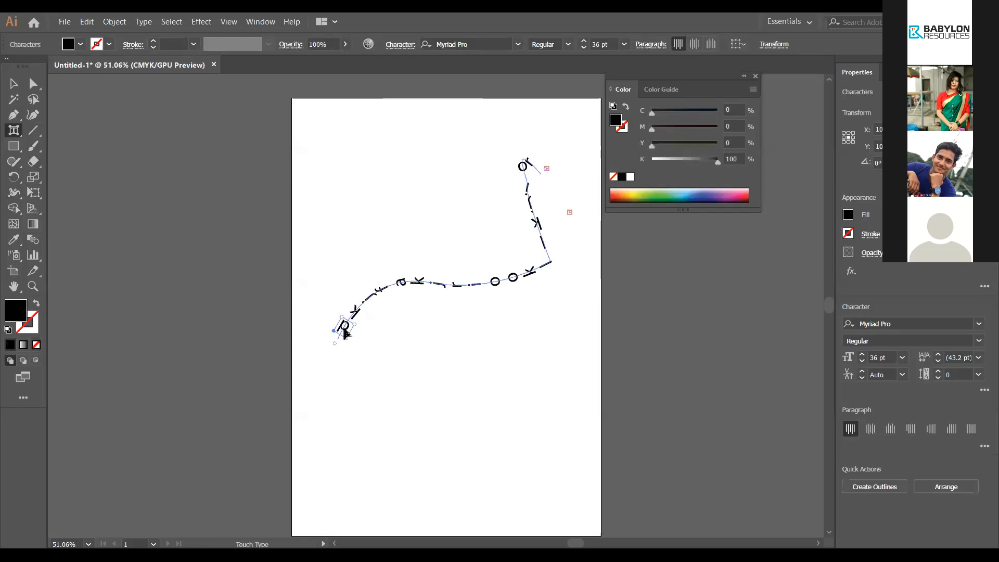
pyautogui.moveTo(355, 324); pyautogui.dragTo(379, 341)
pyautogui.click(390, 293)
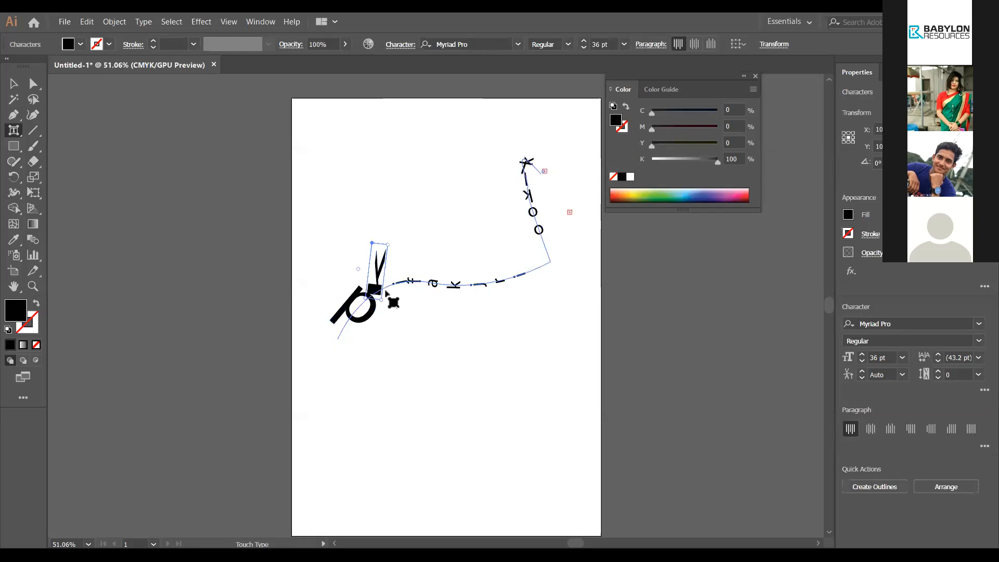
pyautogui.click(404, 282)
pyautogui.moveTo(412, 275); pyautogui.dragTo(451, 237)
# Step: Stretch the letter t wide and shift the corner letter off its baseline
pyautogui.click(466, 282)
pyautogui.moveTo(476, 293); pyautogui.dragTo(543, 276)
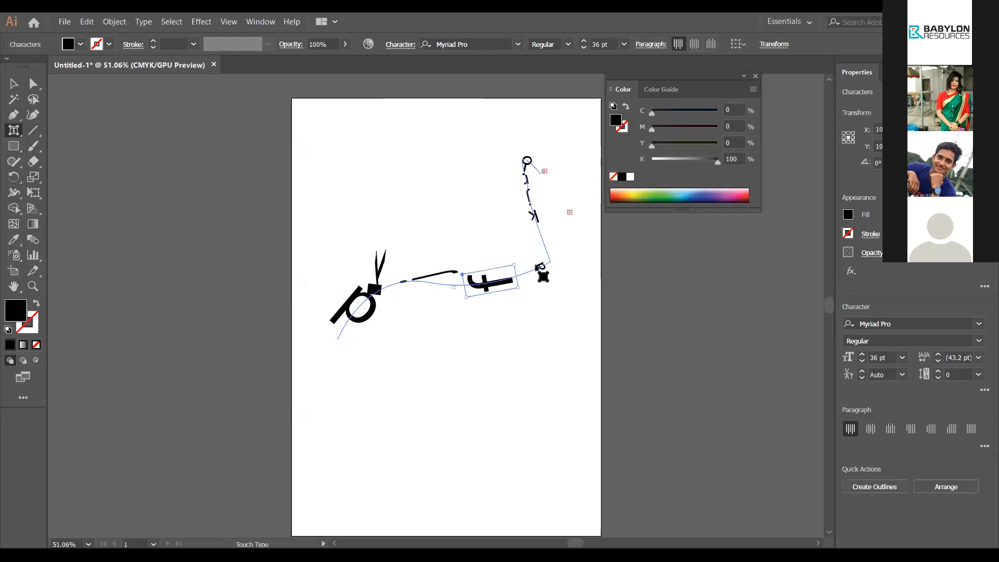
pyautogui.click(541, 269)
pyautogui.moveTo(541, 268); pyautogui.dragTo(490, 261)
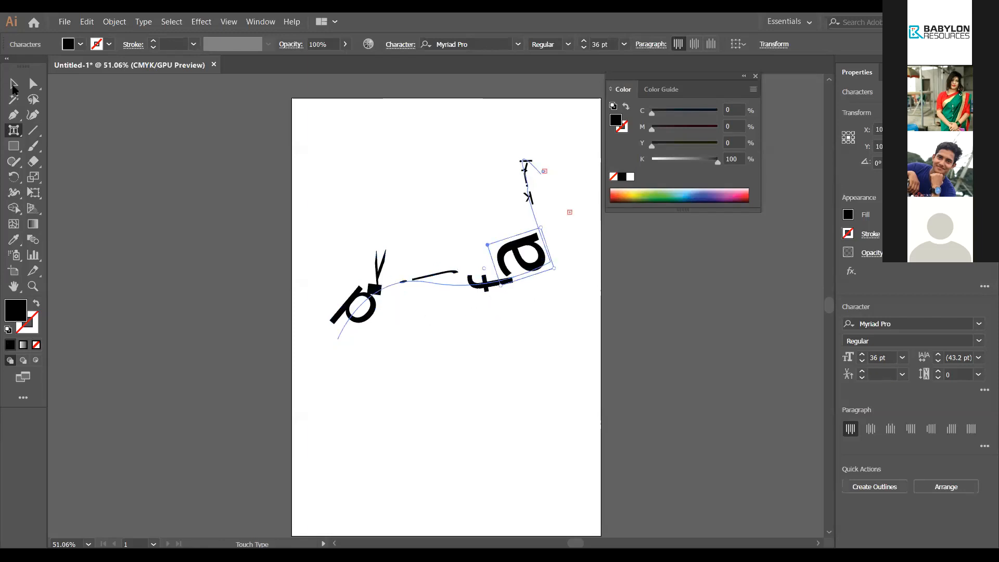
pyautogui.click(13, 88)
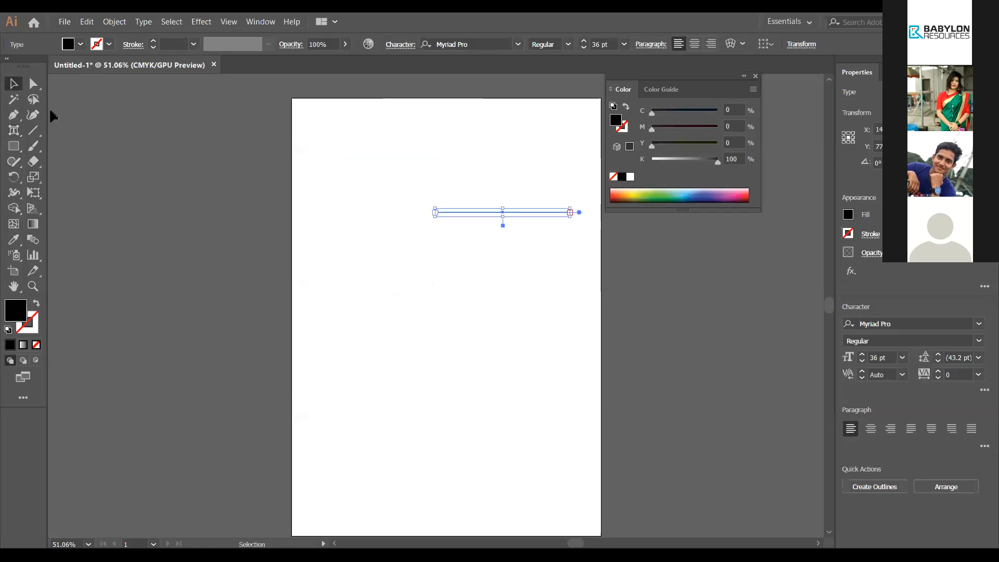
# Step: Start a new pen path with smooth anchors rising from the left toward the upper right
pyautogui.click(228, 168)
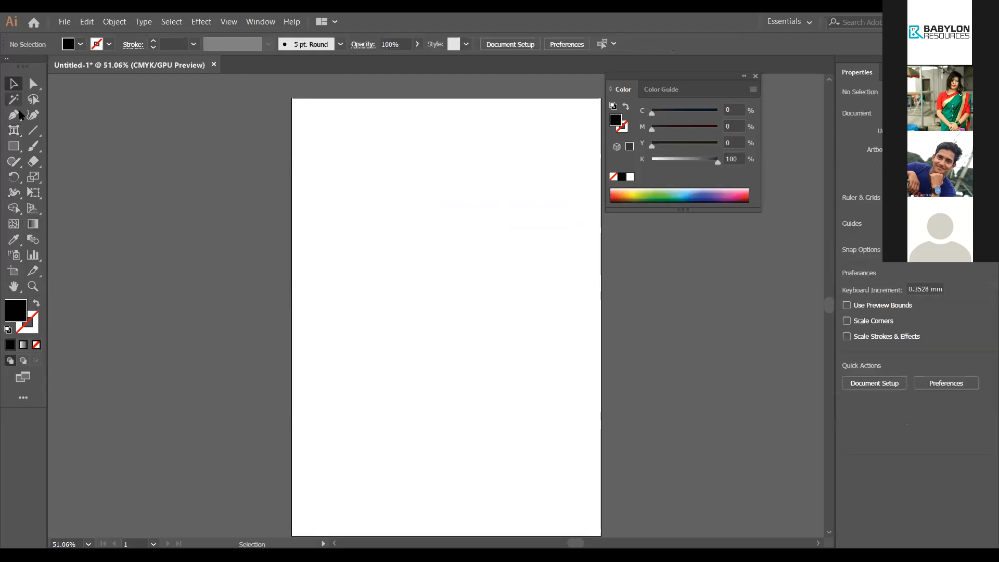
pyautogui.click(14, 130)
pyautogui.click(756, 76)
pyautogui.click(14, 117)
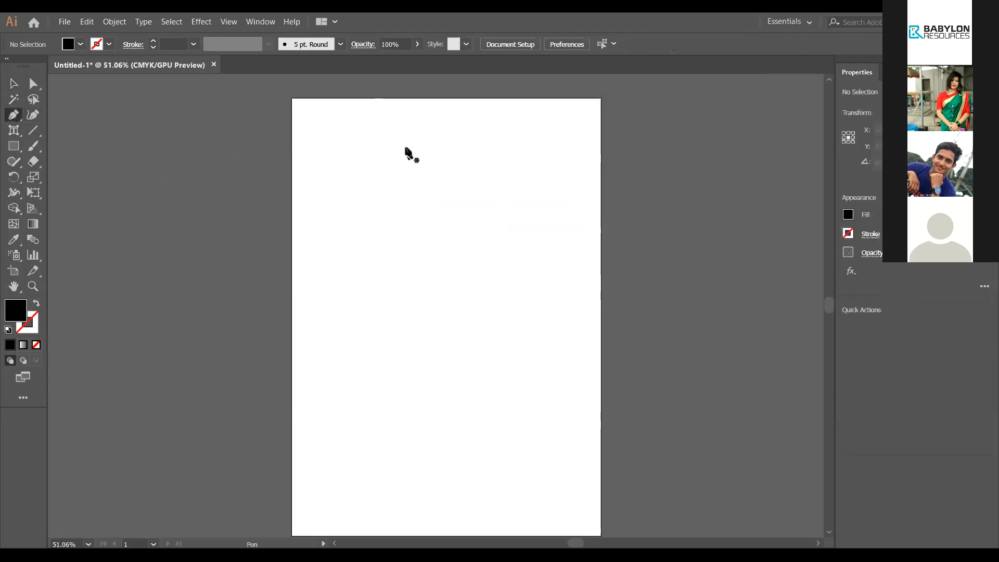
pyautogui.click(341, 253)
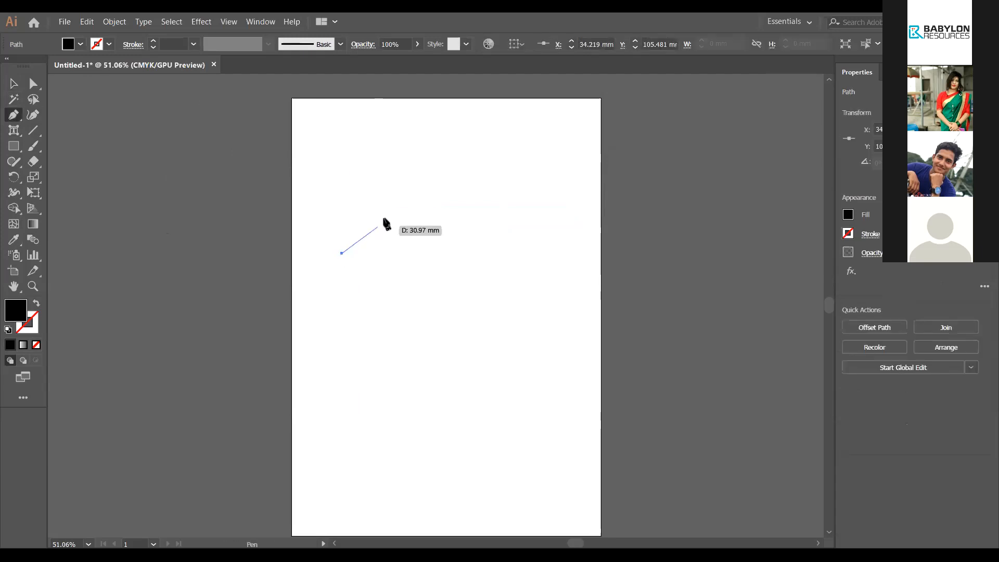
pyautogui.moveTo(395, 211); pyautogui.dragTo(435, 214)
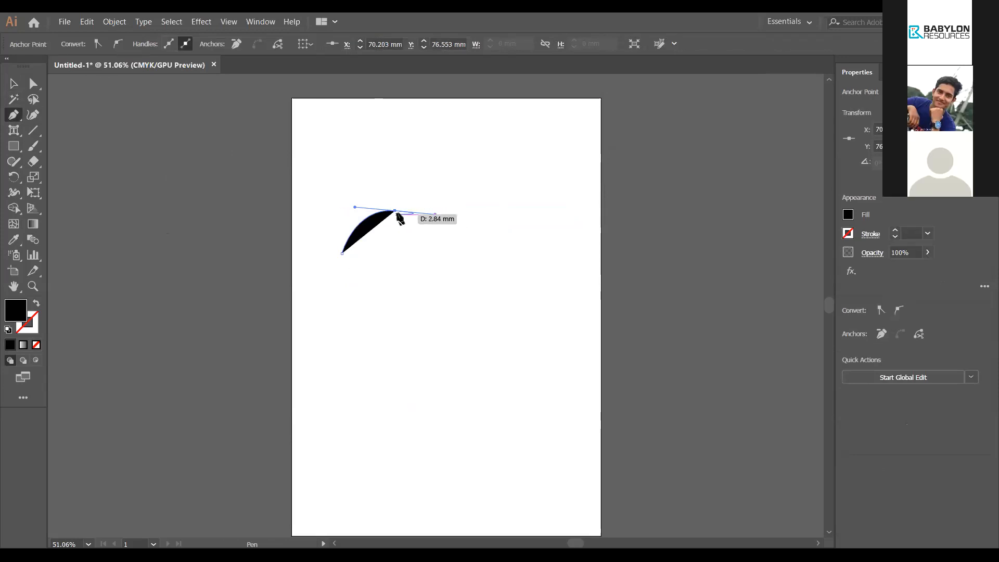
pyautogui.moveTo(395, 211); pyautogui.dragTo(436, 214)
pyautogui.moveTo(443, 208); pyautogui.dragTo(557, 137)
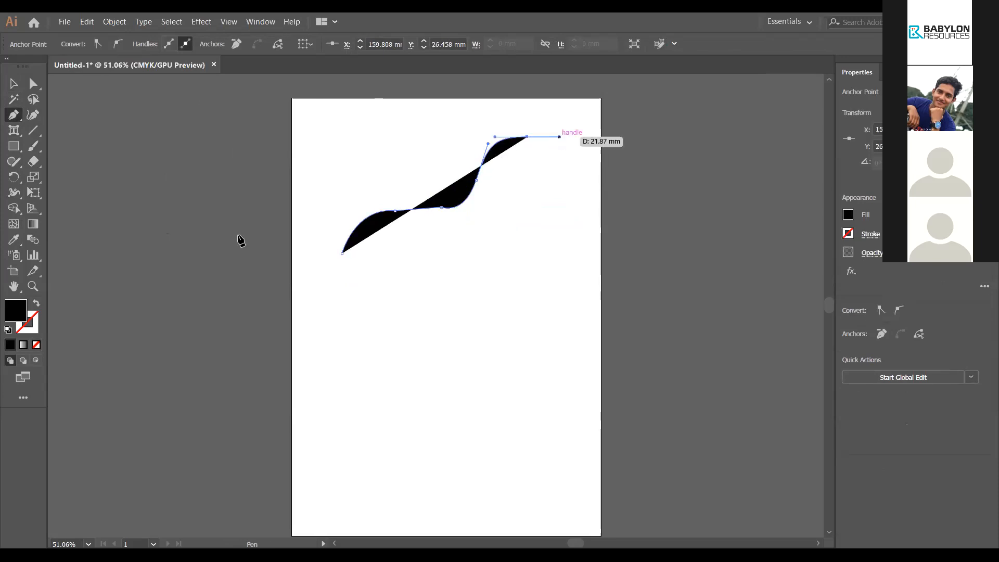
# Step: Set the path to no fill with a black stroke and add an anchor curving down from the top
pyautogui.click(36, 346)
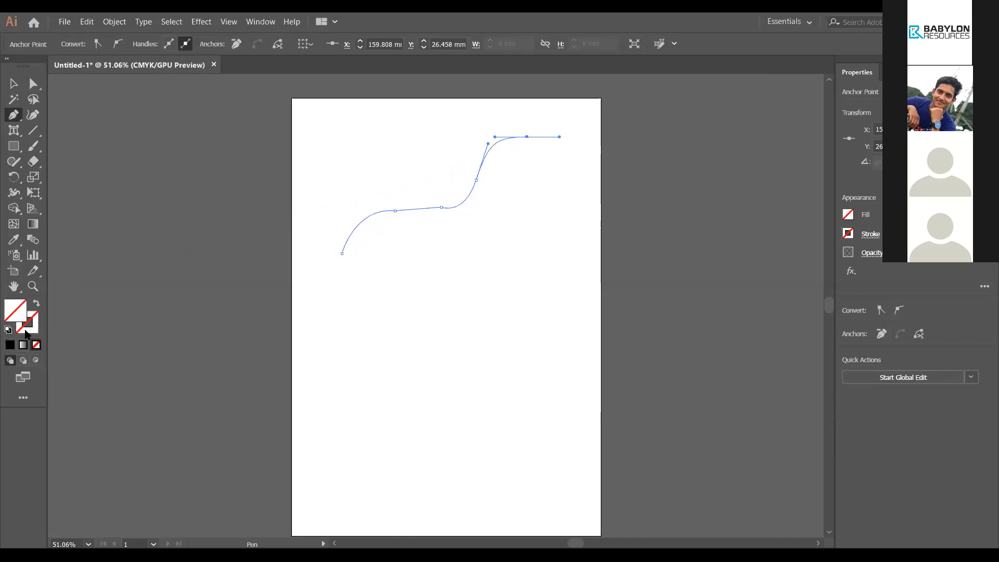
pyautogui.click(27, 327)
pyautogui.click(9, 345)
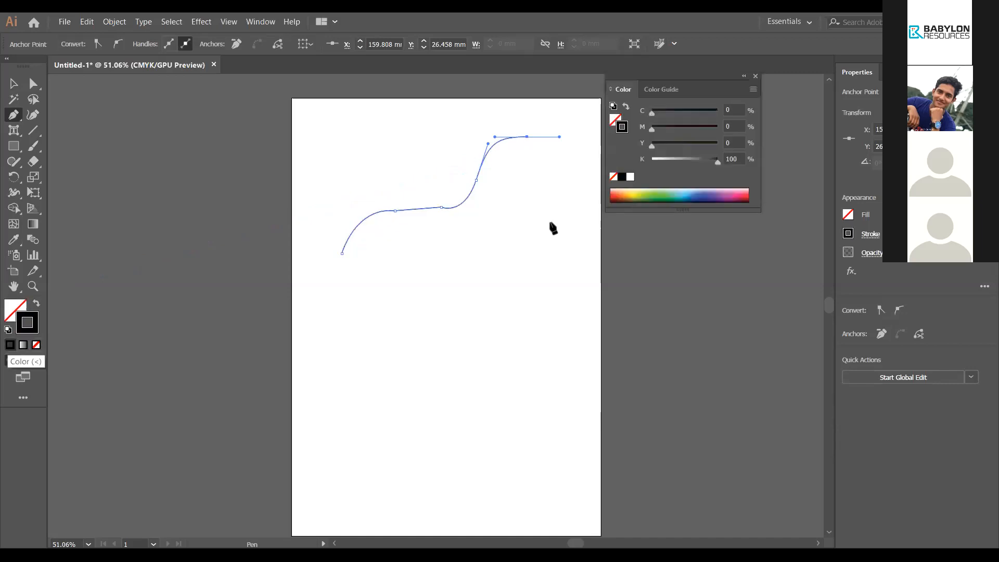
pyautogui.click(571, 187)
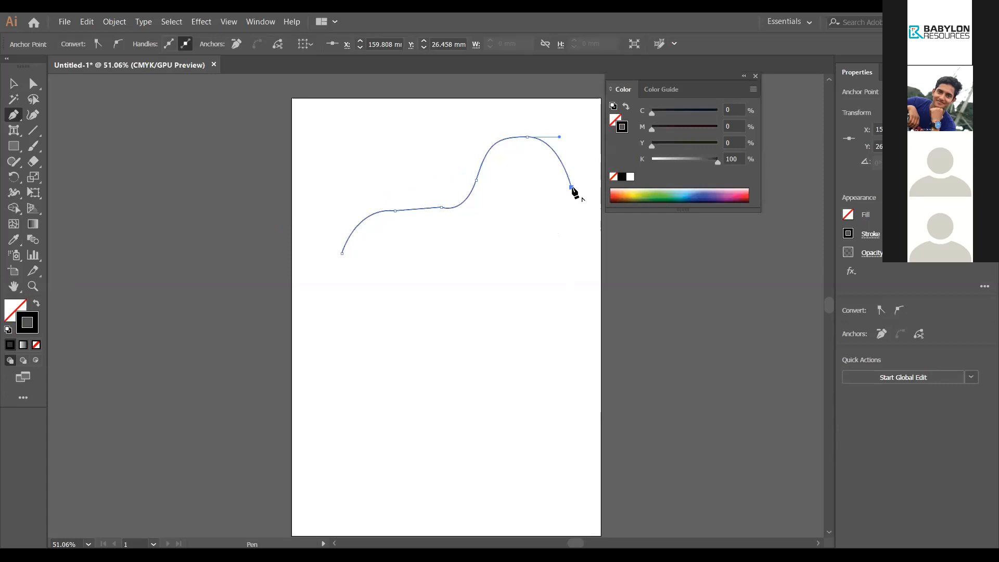
pyautogui.moveTo(572, 187); pyautogui.dragTo(584, 187)
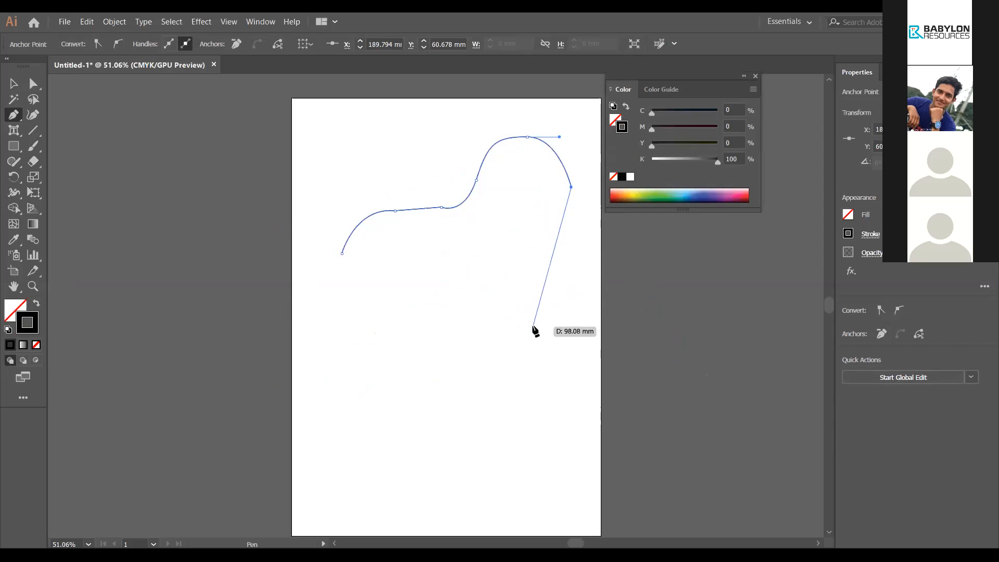
# Step: Check the last anchor's context menu, then expand the Pen group to show its anchor-editing tools
pyautogui.rightClick(571, 188)
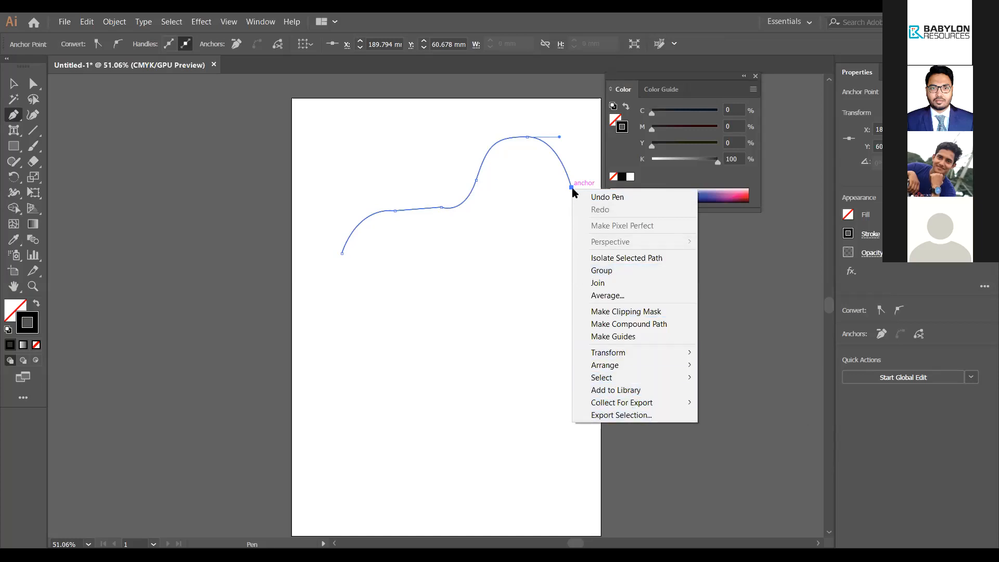
pyautogui.click(572, 188)
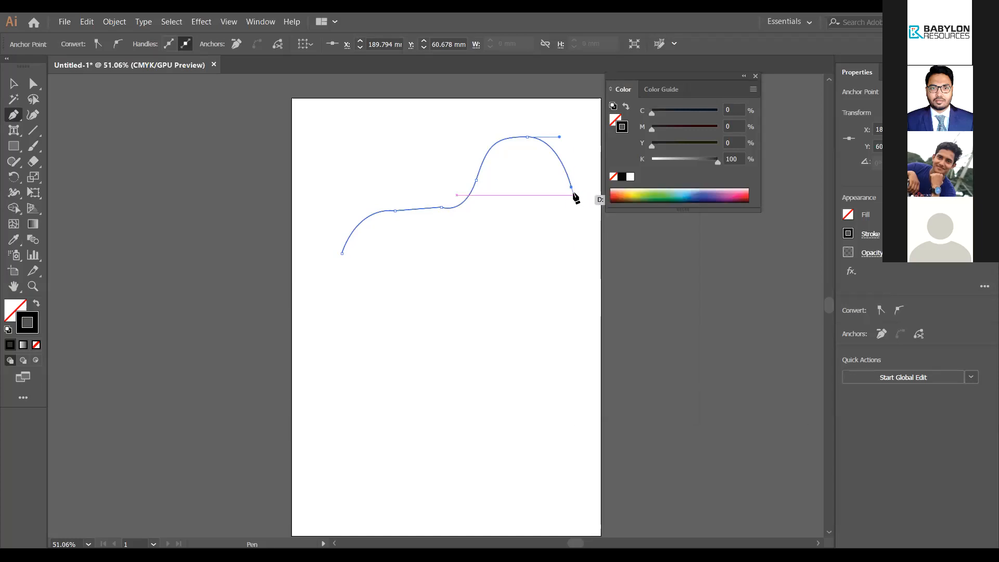
pyautogui.press('v')
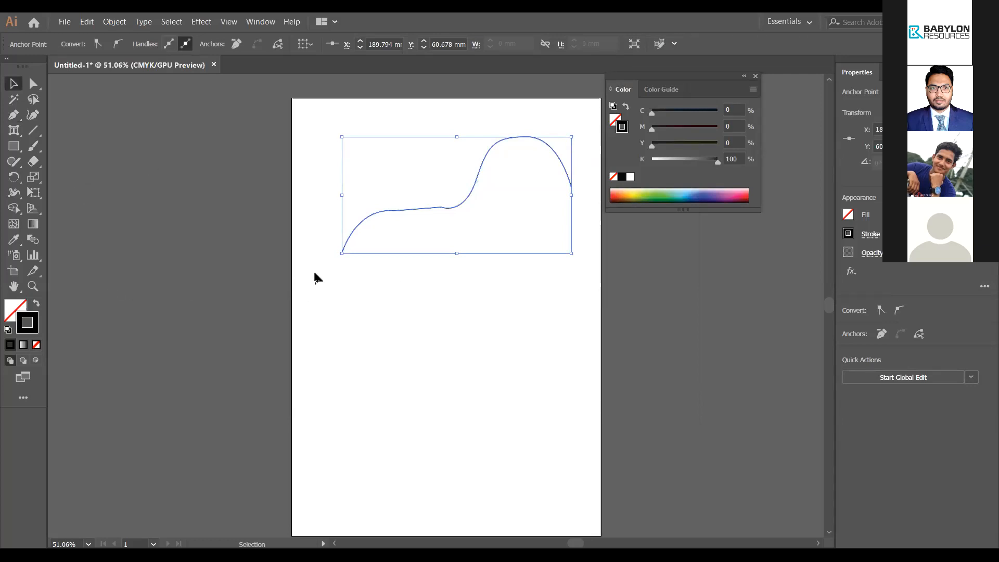
pyautogui.click(14, 115)
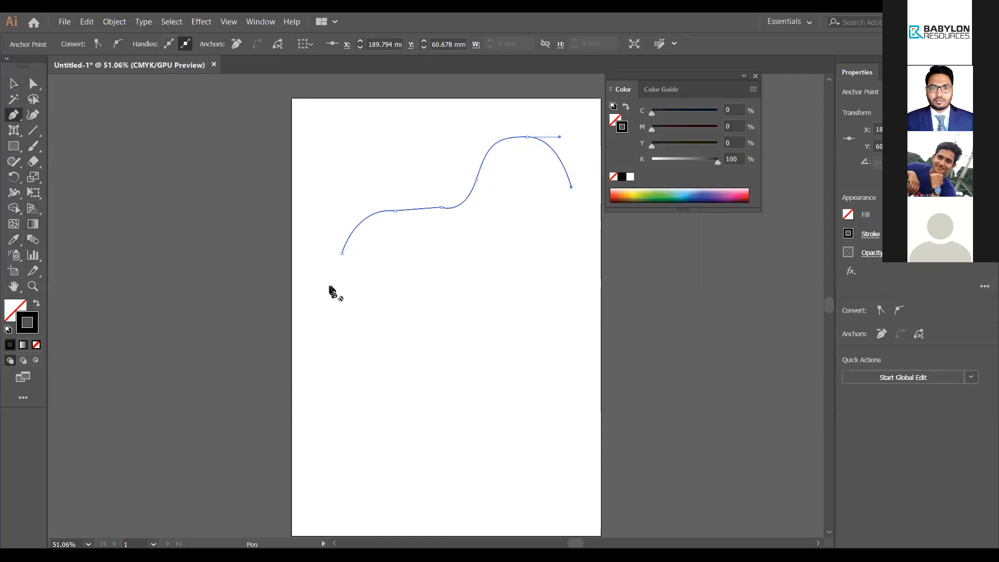
pyautogui.click(11, 113)
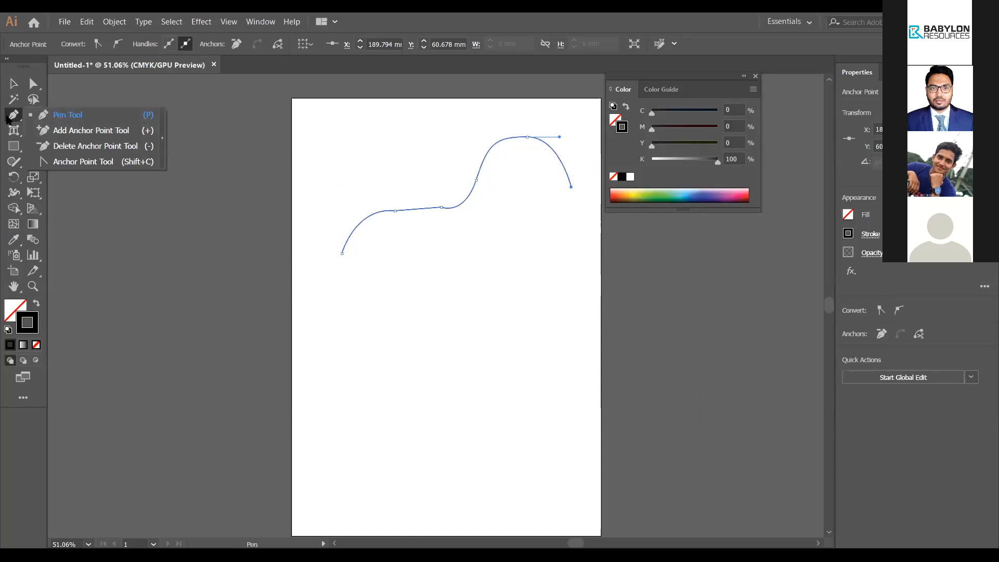
# Step: Delete and add anchors along the curve's rising segment
pyautogui.click(62, 116)
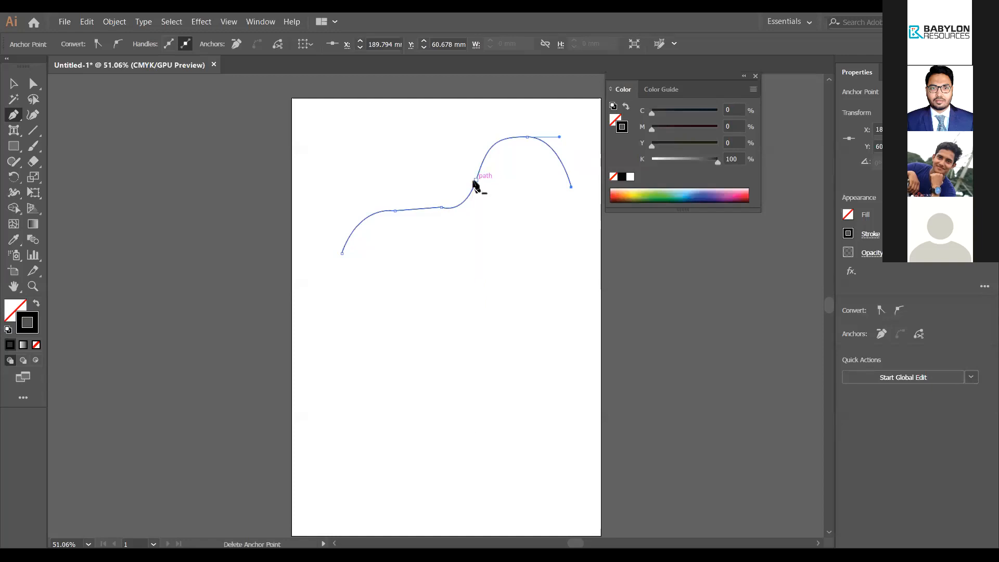
pyautogui.click(475, 180)
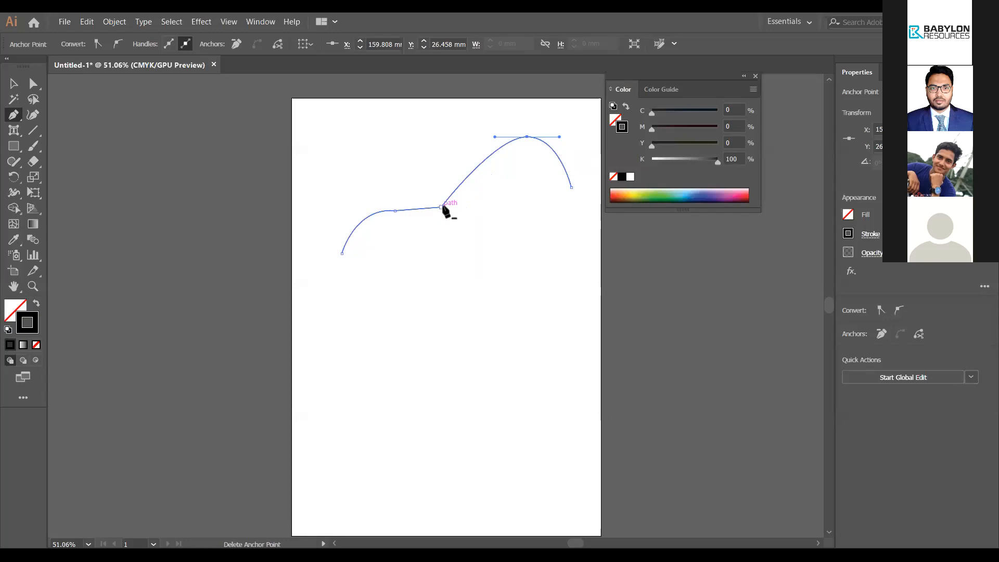
pyautogui.click(467, 177)
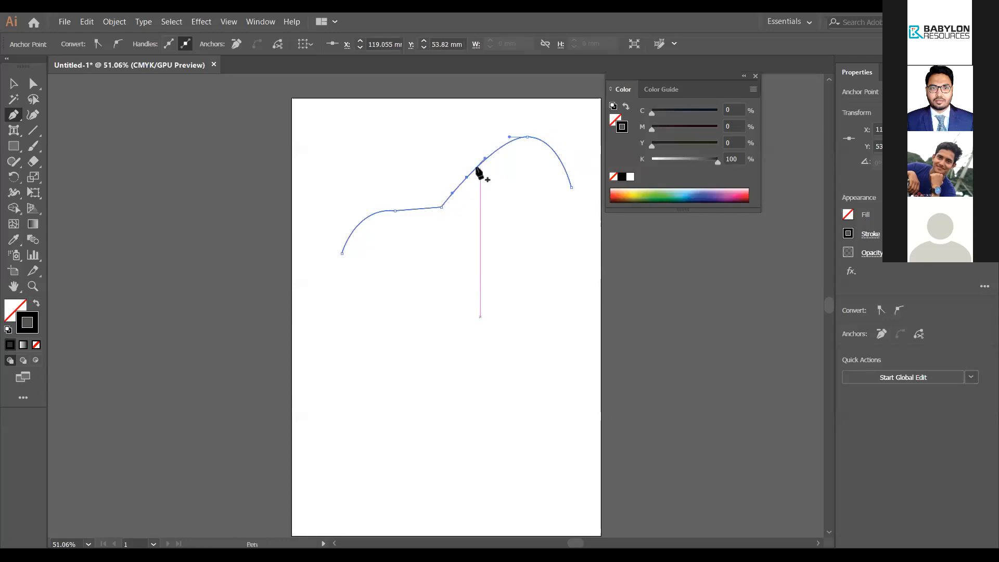
pyautogui.click(477, 167)
pyautogui.click(452, 194)
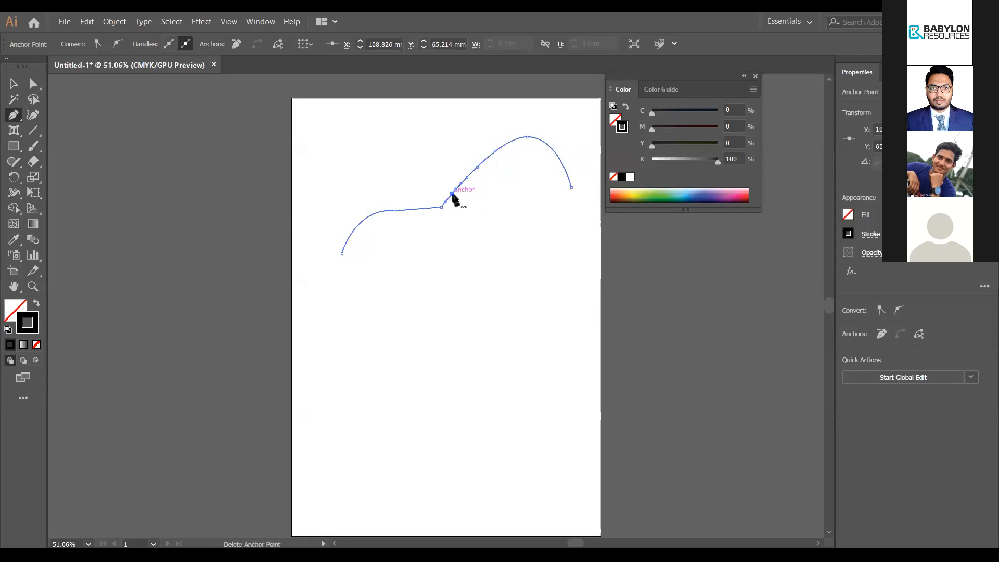
pyautogui.click(452, 194)
# Step: Remove the corner and top peak anchors, then rework anchors on the right-hand segment
pyautogui.click(441, 207)
pyautogui.click(527, 138)
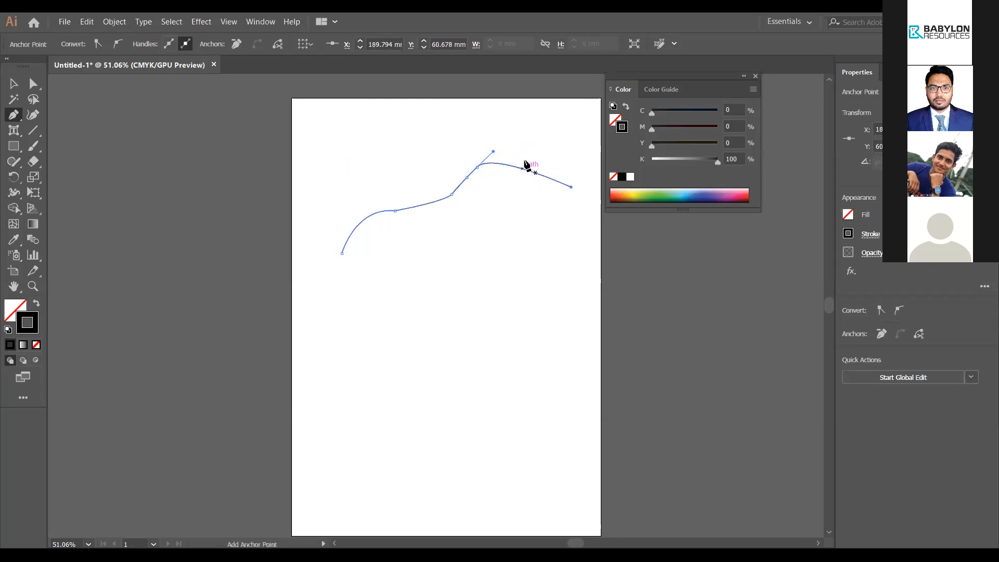
pyautogui.click(523, 167)
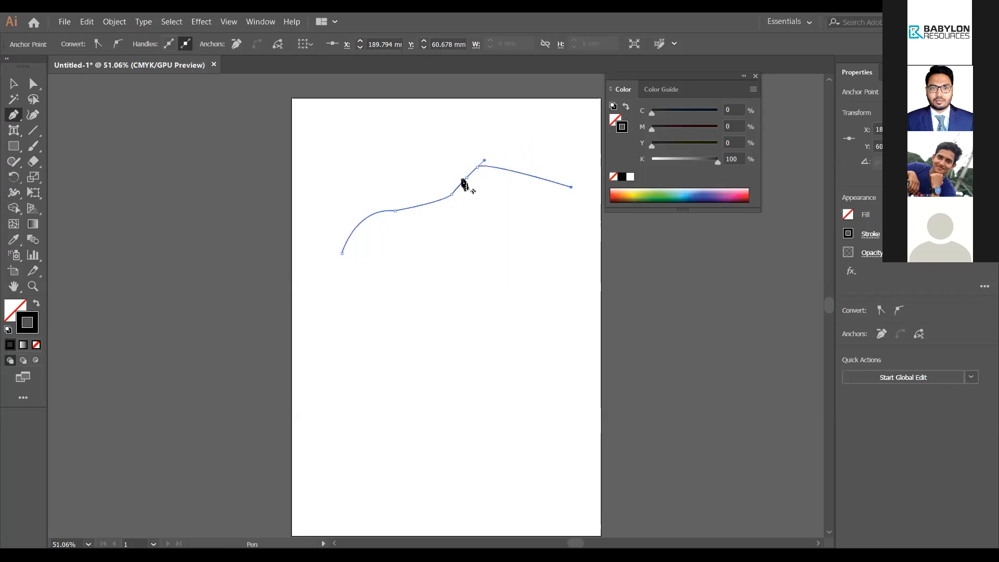
pyautogui.click(510, 171)
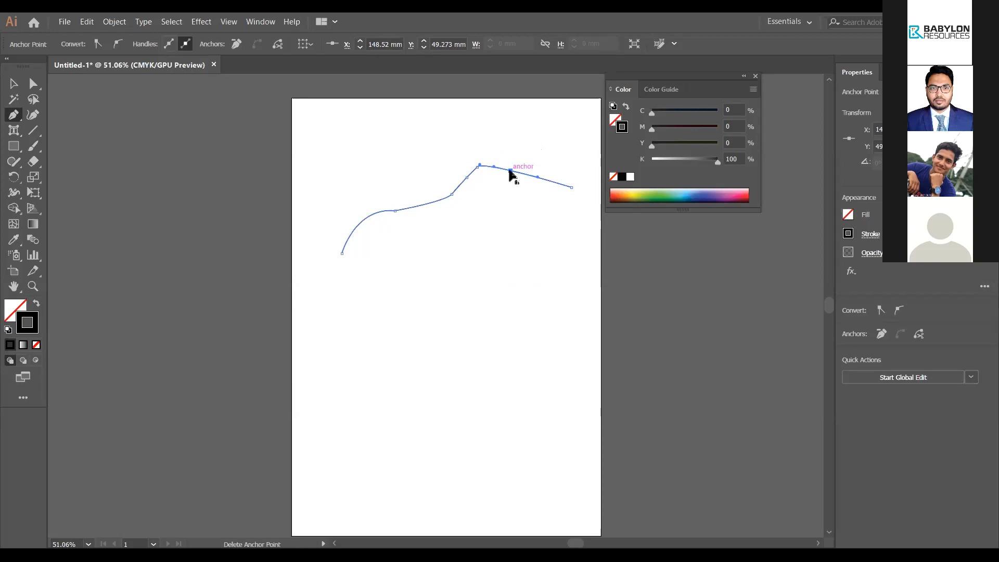
pyautogui.press('v')
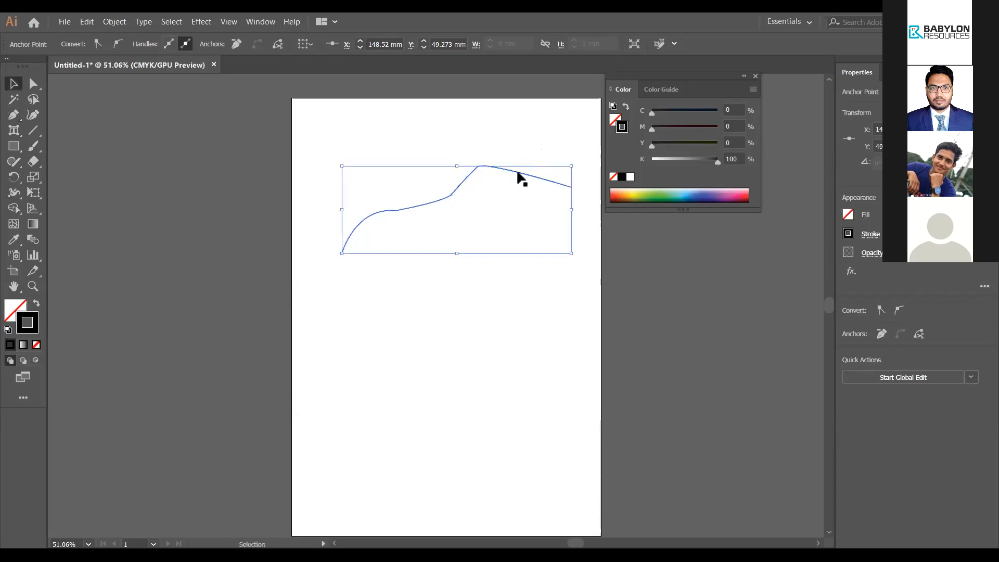
# Step: Nudge the path up and right, then bend its right-hand segments into an upward bulge
pyautogui.moveTo(518, 172)
pyautogui.mouseDown()
pyautogui.moveTo(530, 161)
pyautogui.moveTo(519, 170)
pyautogui.mouseUp()
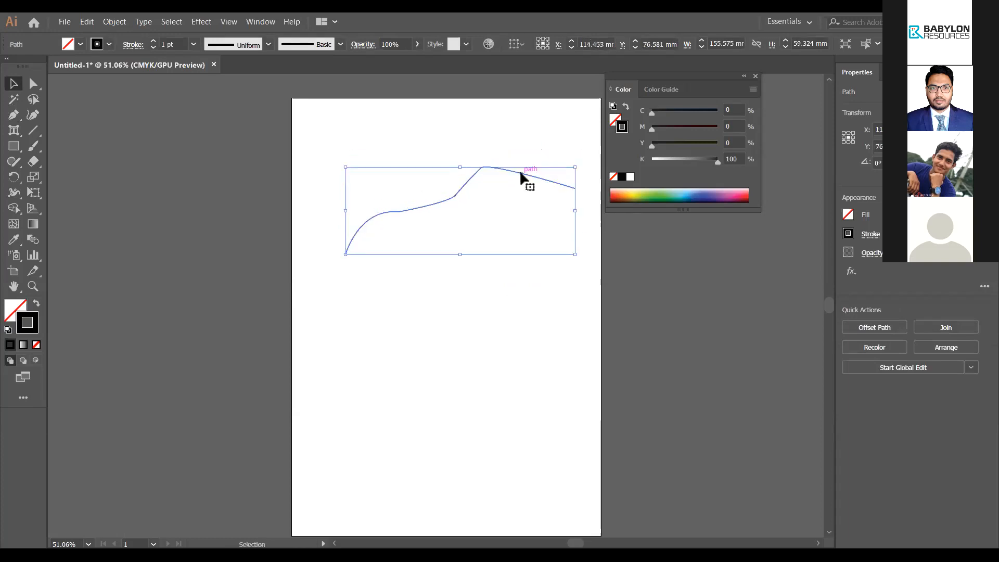
pyautogui.click(33, 83)
pyautogui.moveTo(515, 171)
pyautogui.mouseDown()
pyautogui.moveTo(518, 158)
pyautogui.moveTo(520, 168)
pyautogui.mouseUp()
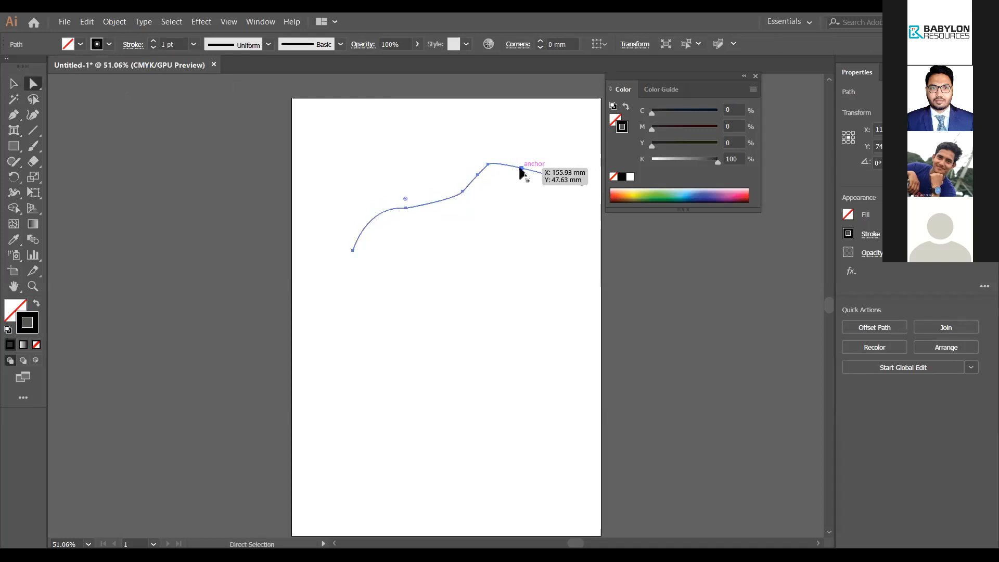
pyautogui.click(514, 189)
pyautogui.click(525, 169)
pyautogui.moveTo(525, 168); pyautogui.dragTo(532, 161)
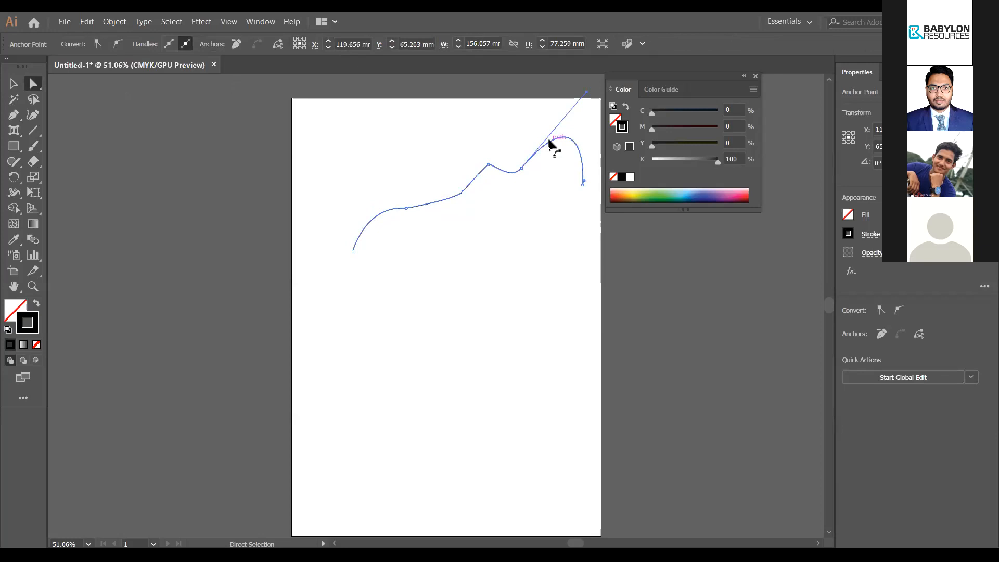
pyautogui.click(547, 295)
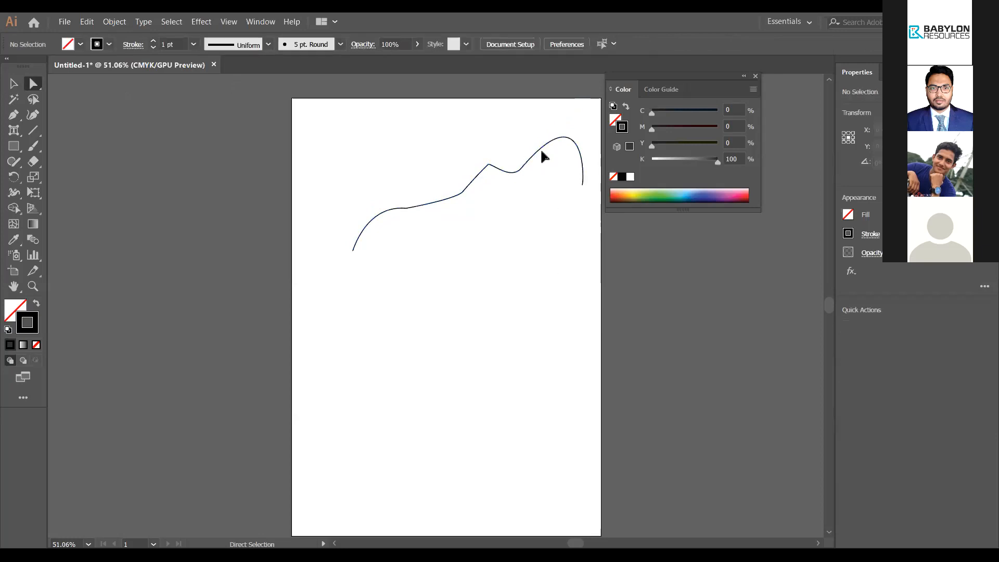
pyautogui.moveTo(542, 150); pyautogui.dragTo(546, 159)
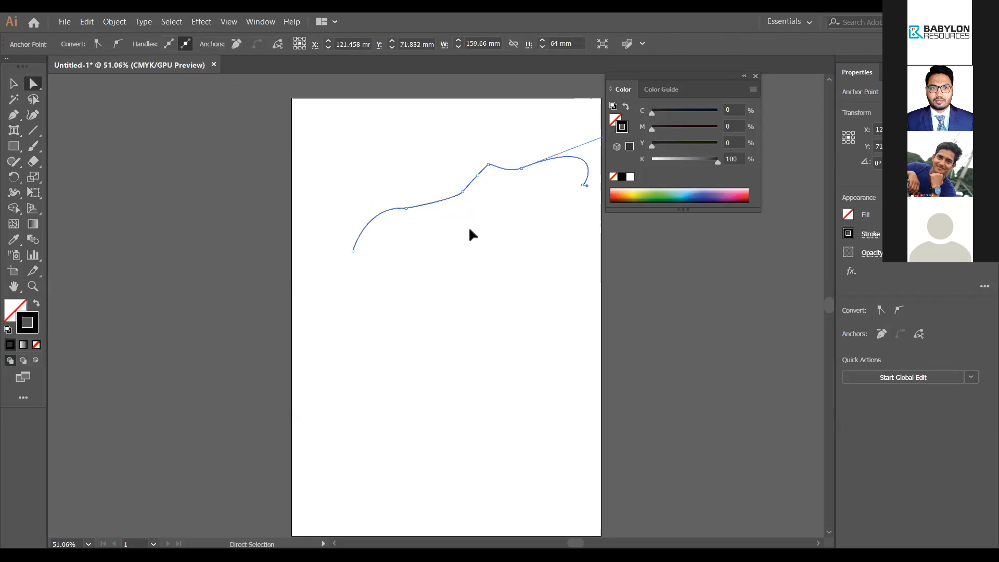
pyautogui.click(502, 273)
# Step: Move the start anchor right, pull the end anchor down into a long diagonal, and arc a segment
pyautogui.moveTo(490, 166); pyautogui.dragTo(495, 175)
pyautogui.click(394, 268)
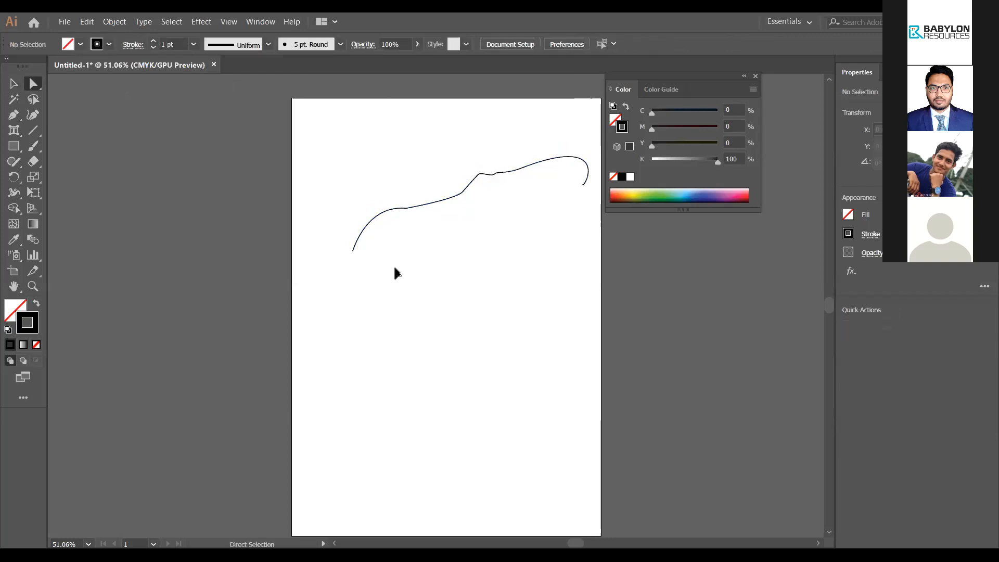
pyautogui.click(353, 251)
pyautogui.moveTo(353, 250); pyautogui.dragTo(385, 251)
pyautogui.click(556, 230)
pyautogui.moveTo(584, 186); pyautogui.dragTo(467, 262)
pyautogui.click(468, 207)
pyautogui.moveTo(441, 175); pyautogui.dragTo(442, 173)
pyautogui.click(441, 316)
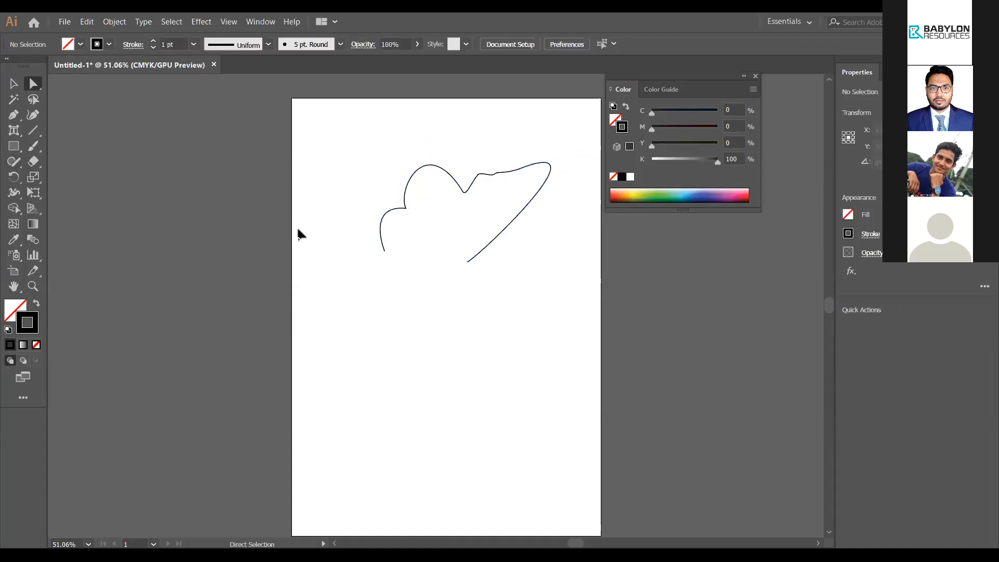
# Step: Marquee-select and delete the wavy drawing, then choose the Curvature tool from the Pen group
pyautogui.press('v')
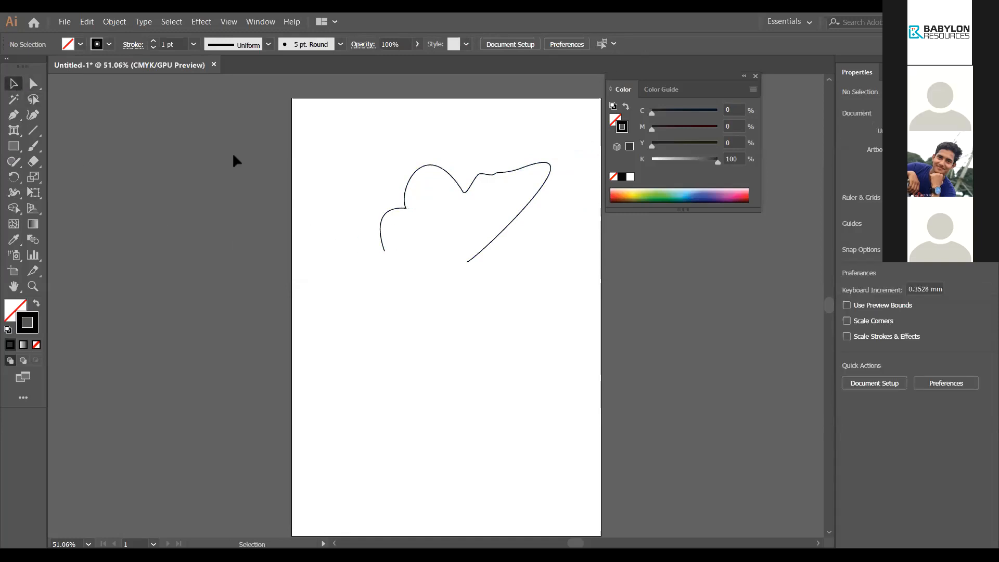
pyautogui.moveTo(335, 145); pyautogui.dragTo(562, 278)
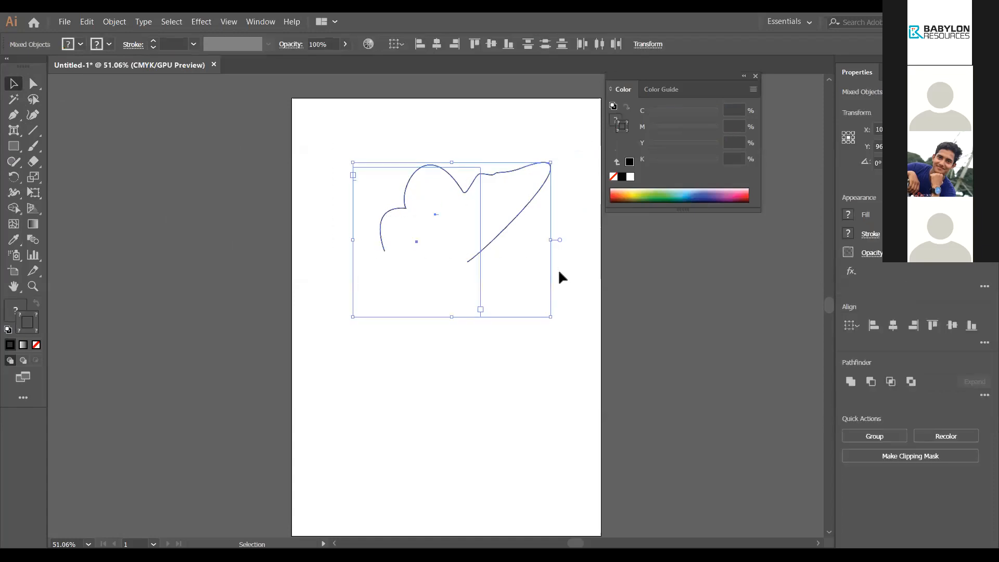
pyautogui.press('Delete')
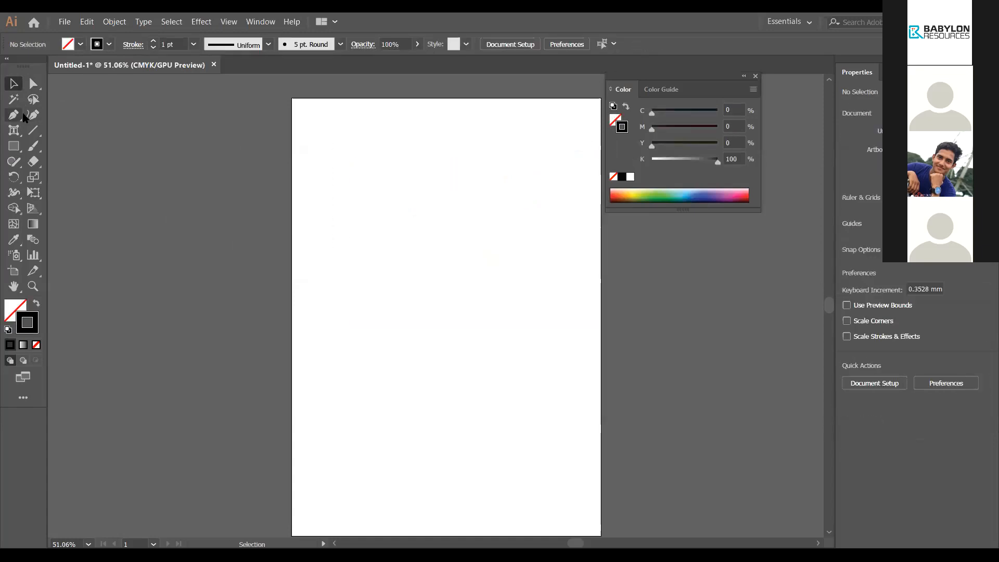
pyautogui.rightClick(10, 117)
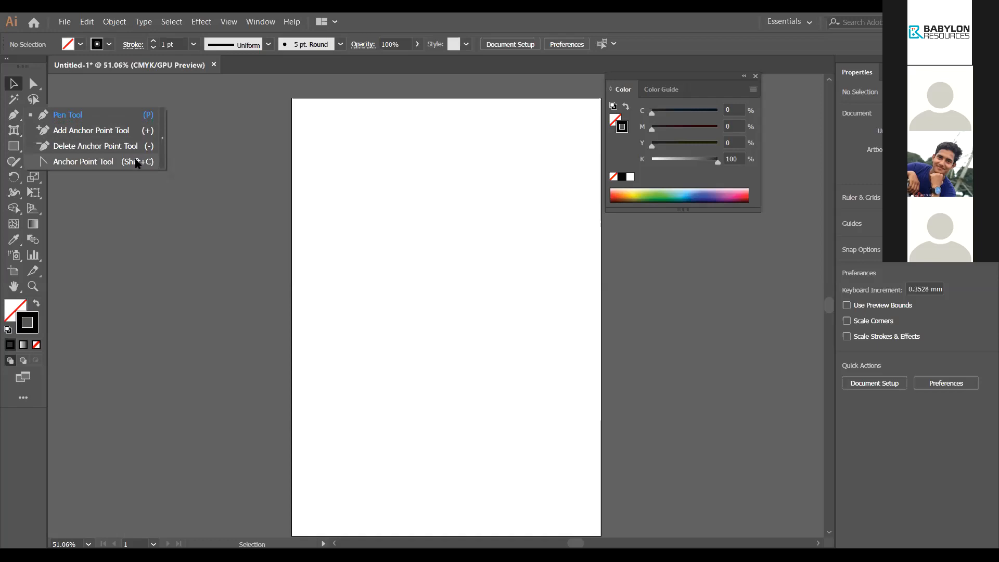
pyautogui.click(134, 181)
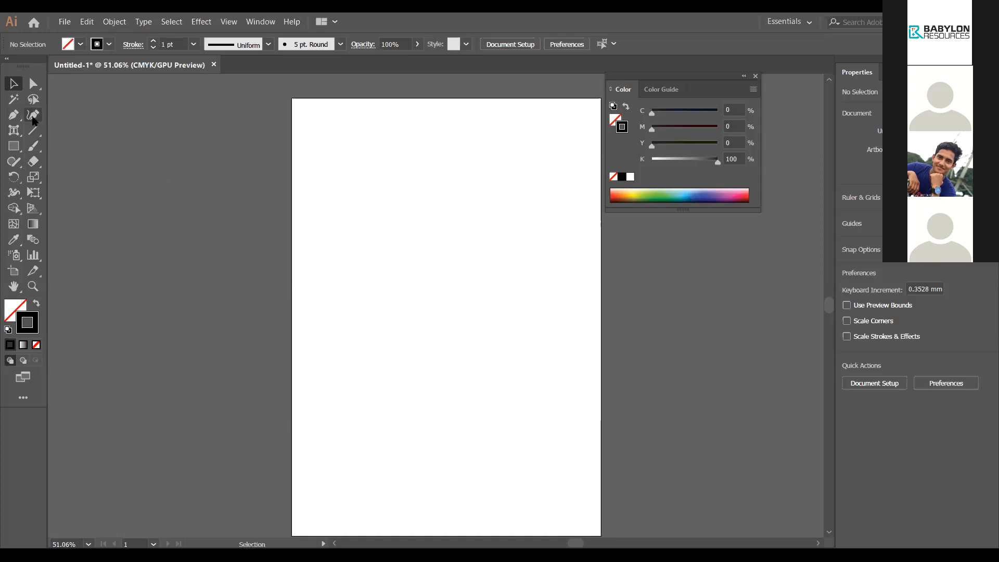
pyautogui.click(33, 119)
# Step: Plot six curvature points into a rounded outline and close it back on its starting point
pyautogui.click(429, 221)
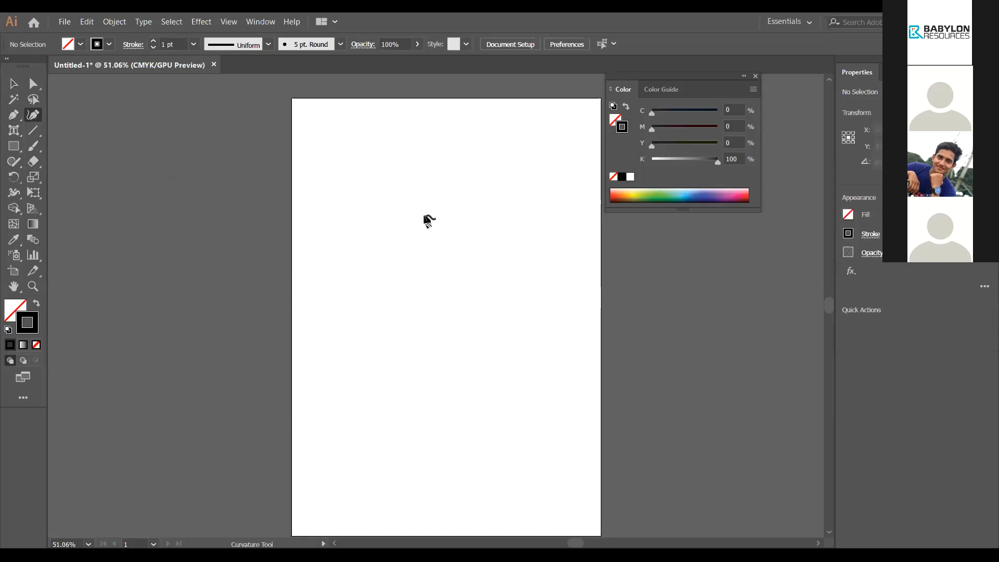
pyautogui.click(454, 152)
pyautogui.click(509, 172)
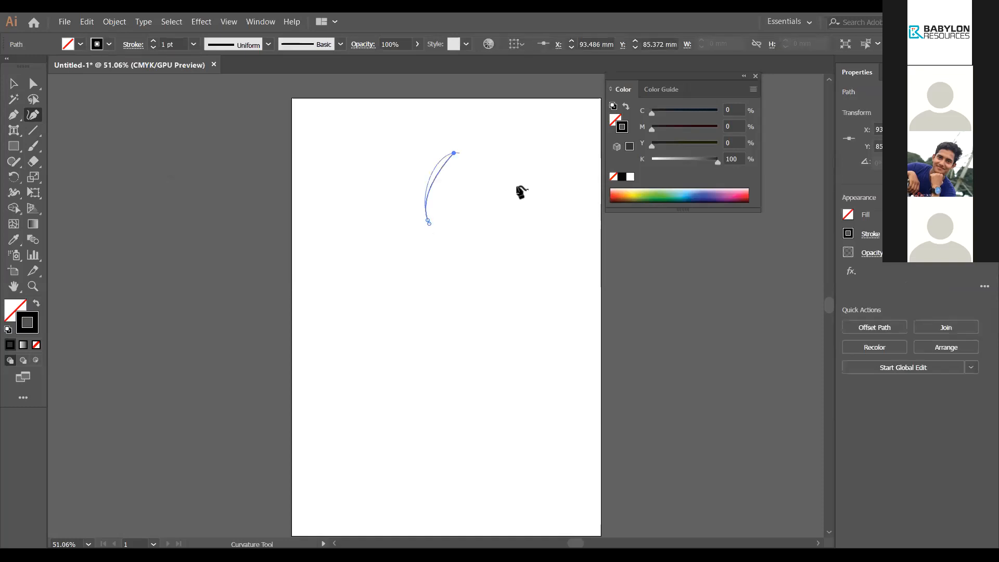
pyautogui.click(503, 223)
pyautogui.click(484, 261)
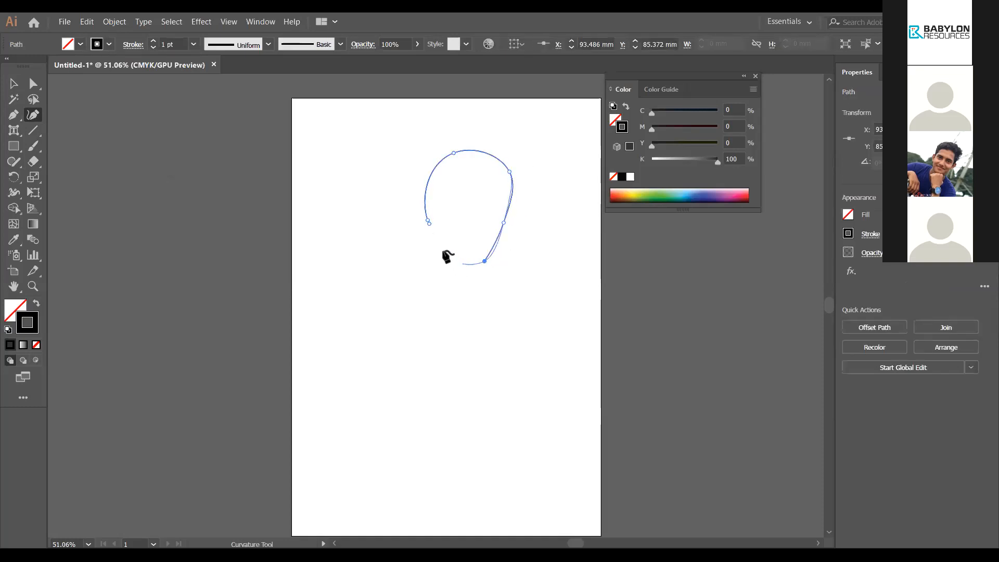
pyautogui.click(443, 250)
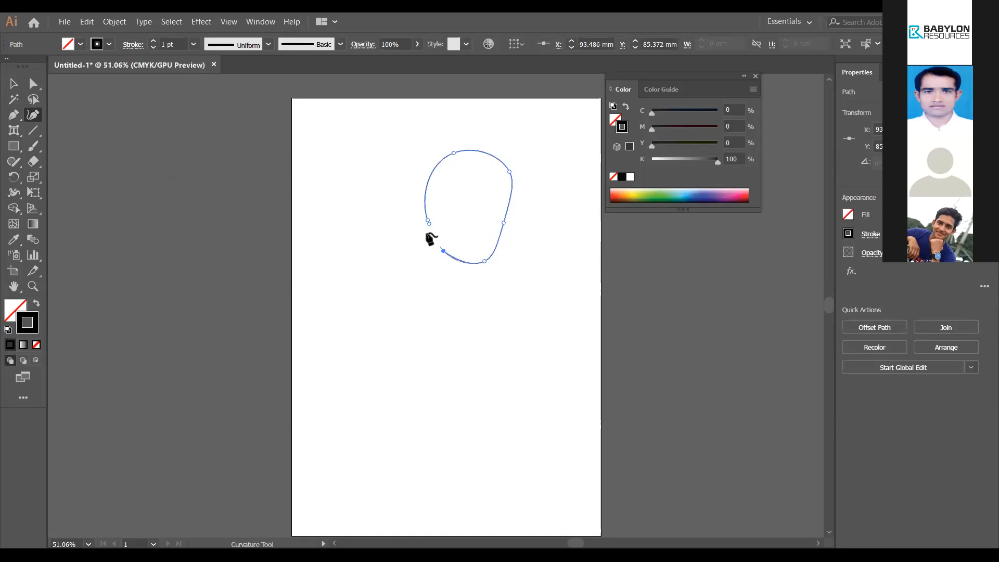
pyautogui.click(28, 116)
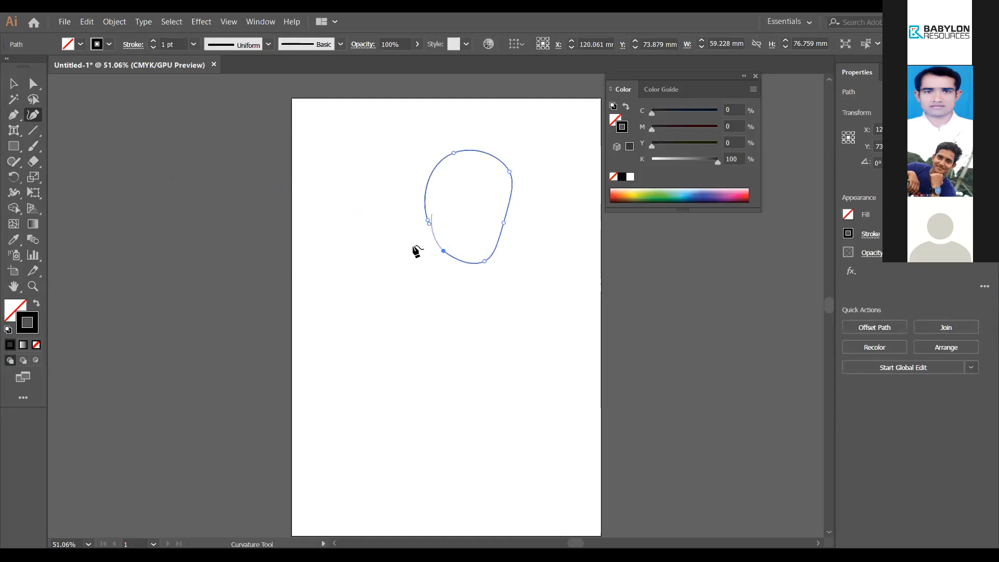
pyautogui.click(428, 223)
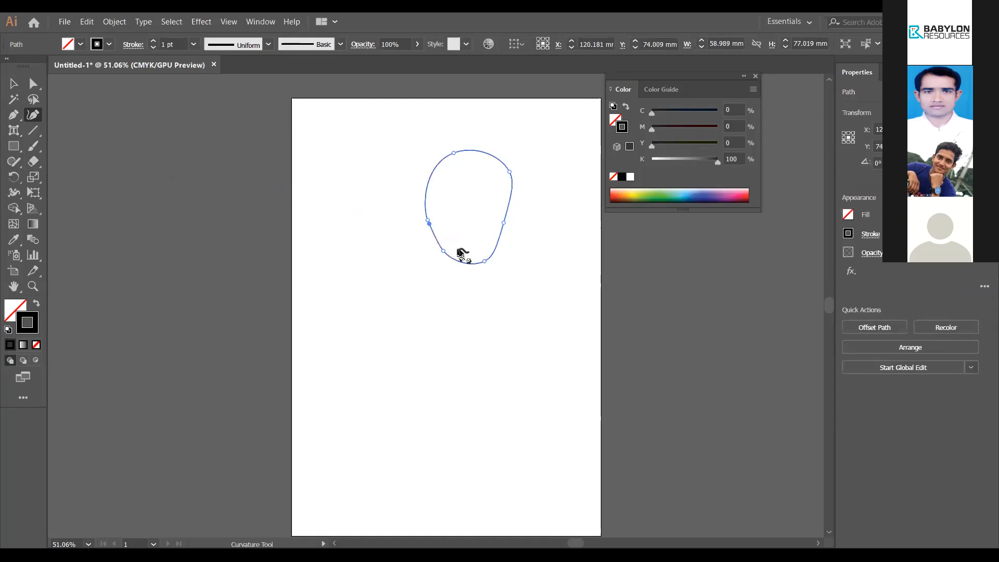
# Step: Pull the bottom-left point down, push the right side out, and add points bulging the left side
pyautogui.moveTo(444, 250); pyautogui.dragTo(431, 277)
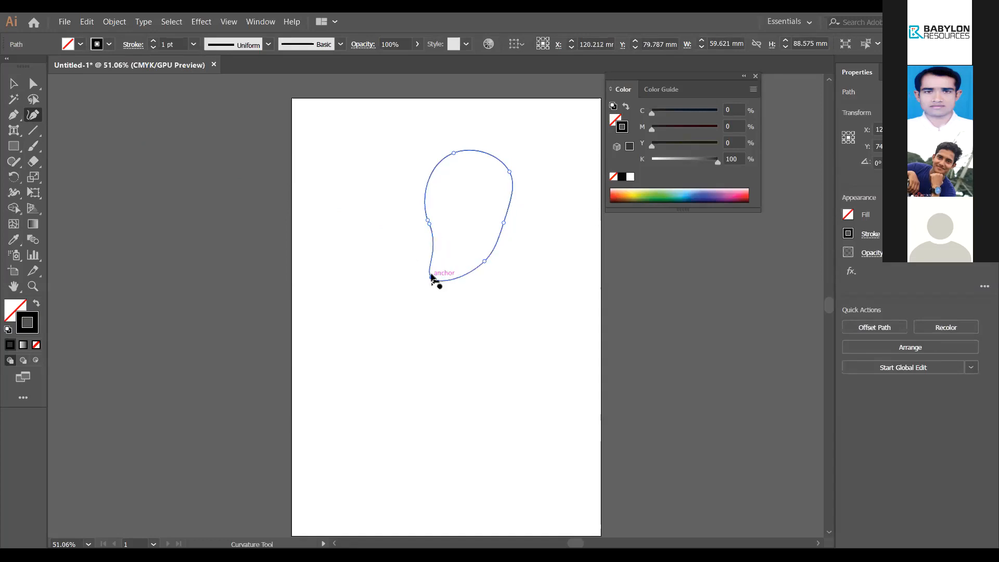
pyautogui.moveTo(504, 223); pyautogui.dragTo(534, 234)
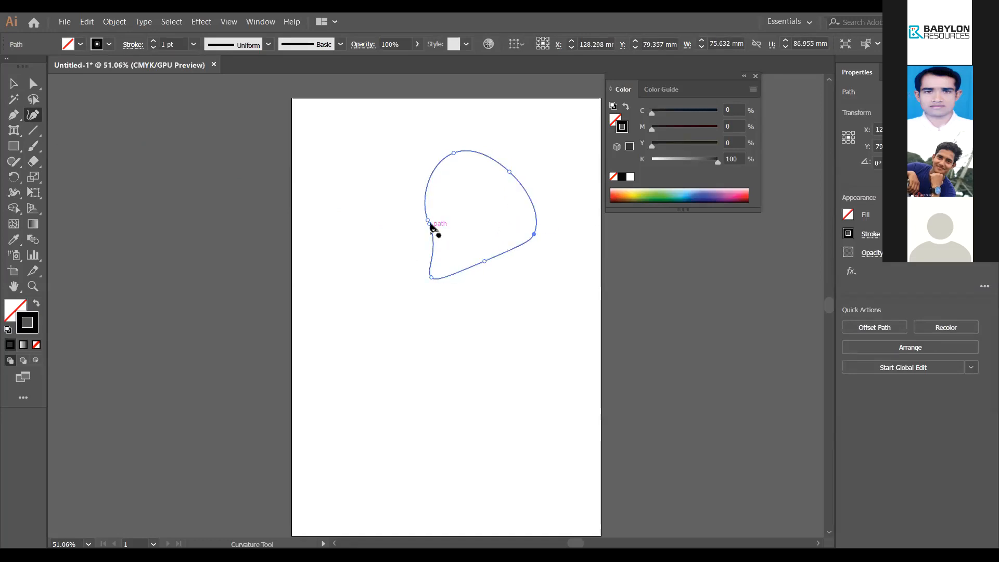
pyautogui.moveTo(431, 225)
pyautogui.mouseDown()
pyautogui.moveTo(411, 230)
pyautogui.moveTo(427, 218)
pyautogui.mouseUp()
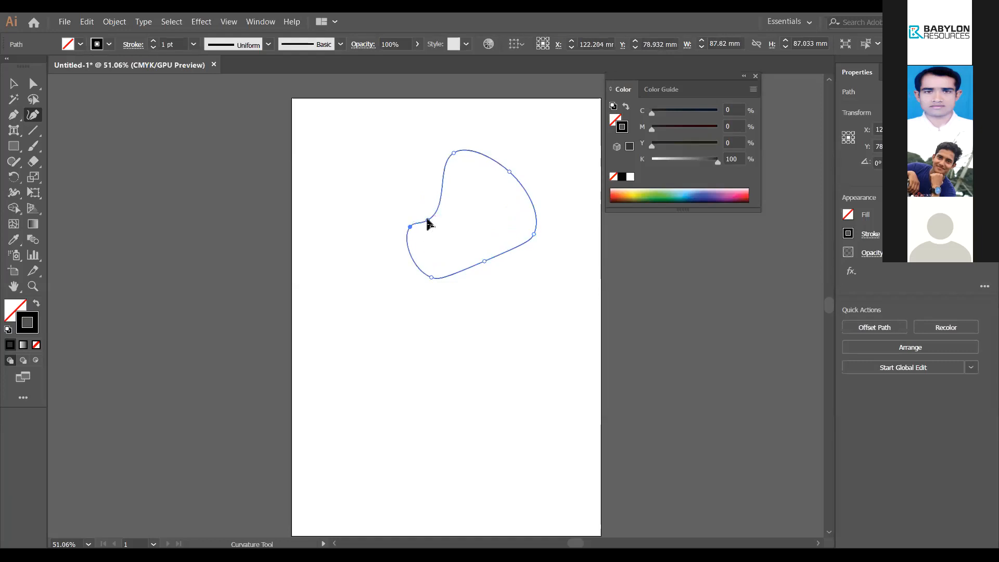
pyautogui.click(412, 185)
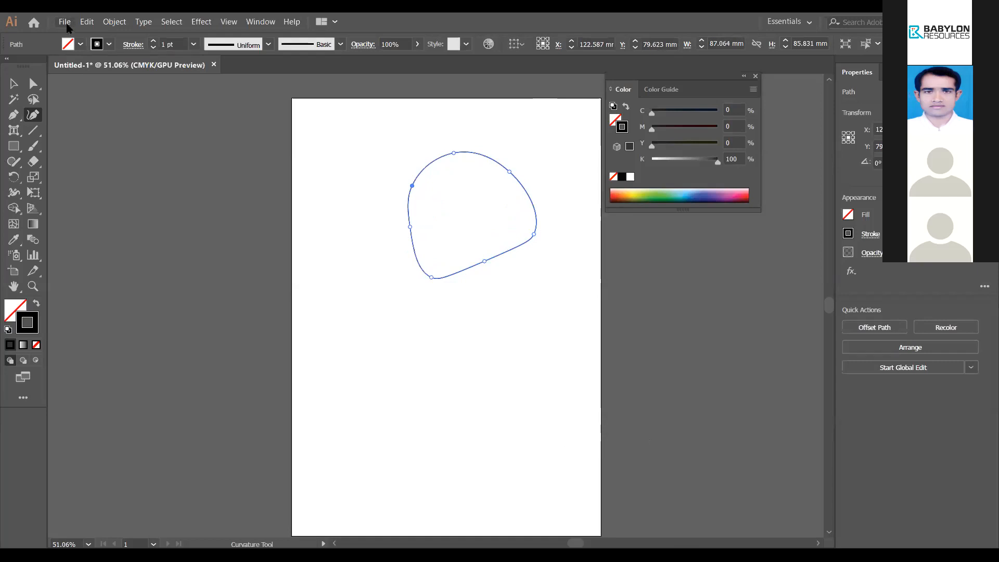
pyautogui.click(67, 24)
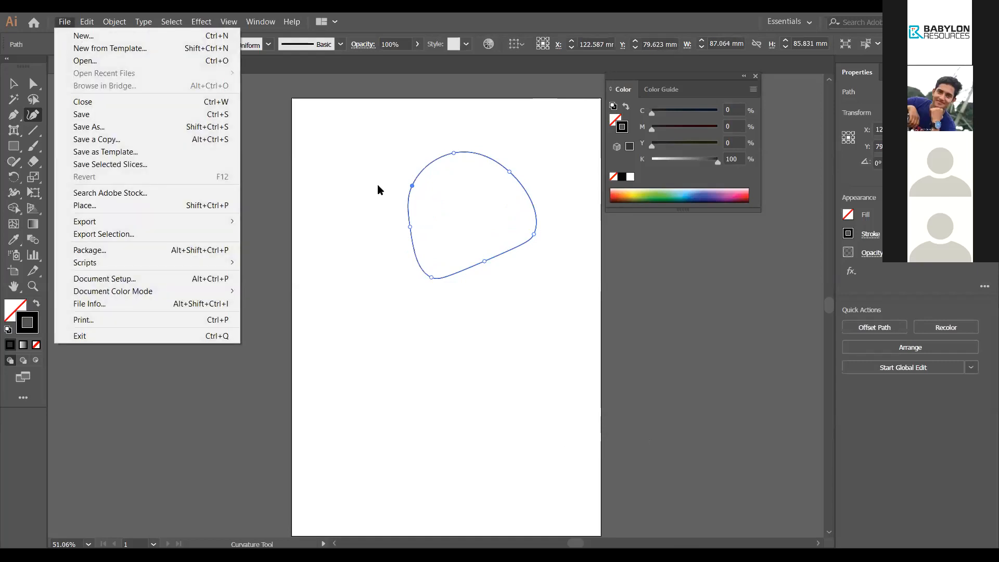
pyautogui.press('Down')
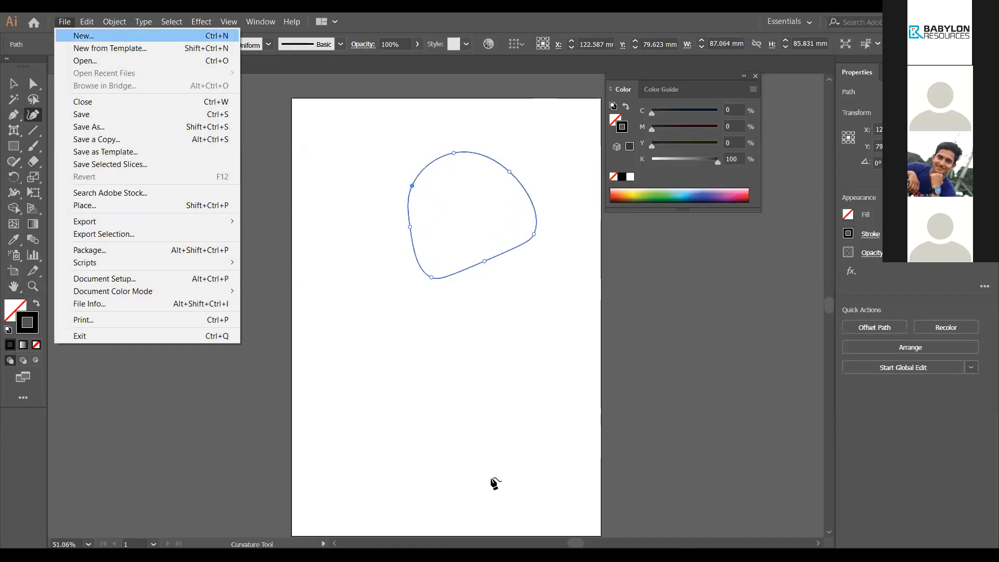
pyautogui.click(418, 292)
pyautogui.click(213, 384)
pyautogui.click(386, 314)
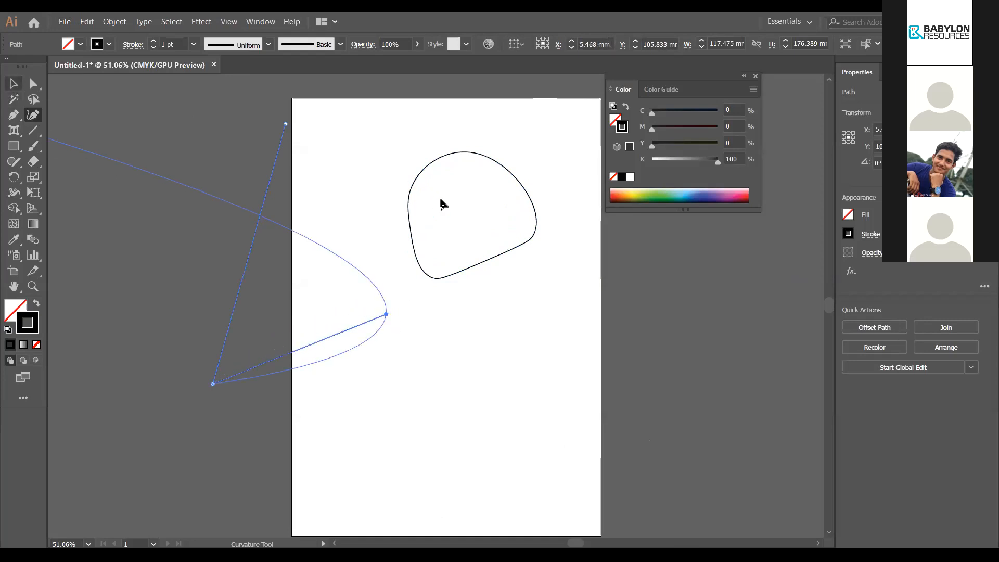
pyautogui.press('v')
pyautogui.press('Delete')
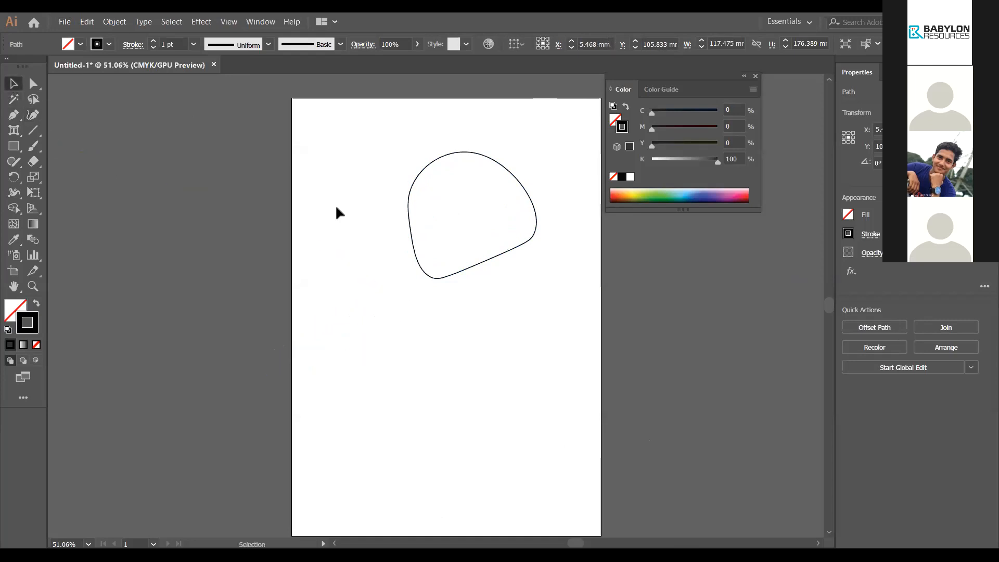
pyautogui.click(337, 212)
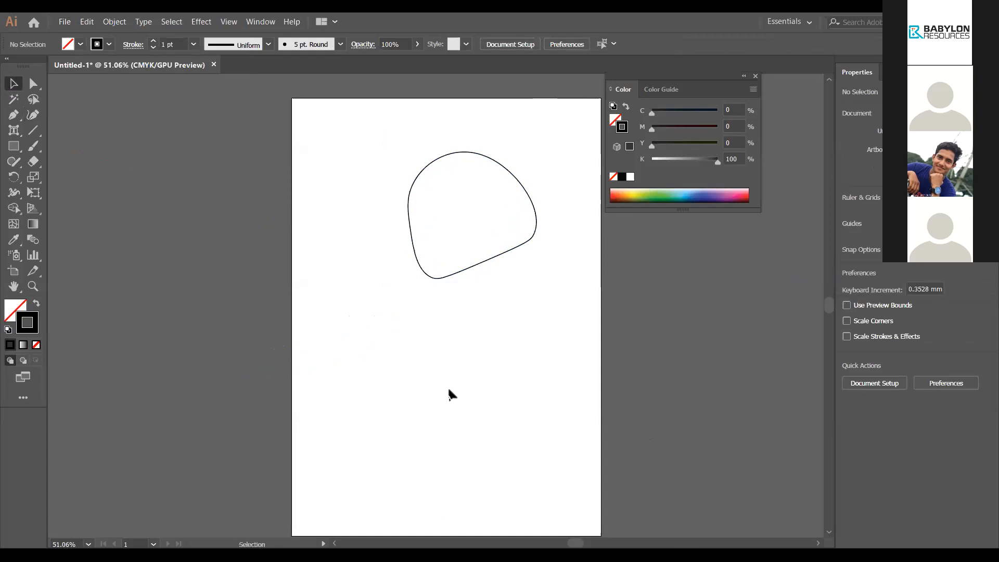
# Step: Scroll down and back up through the Downloads folder in File Explorer
pyautogui.scroll(-2, 432, 408)
pyautogui.scroll(2, 417, 422)
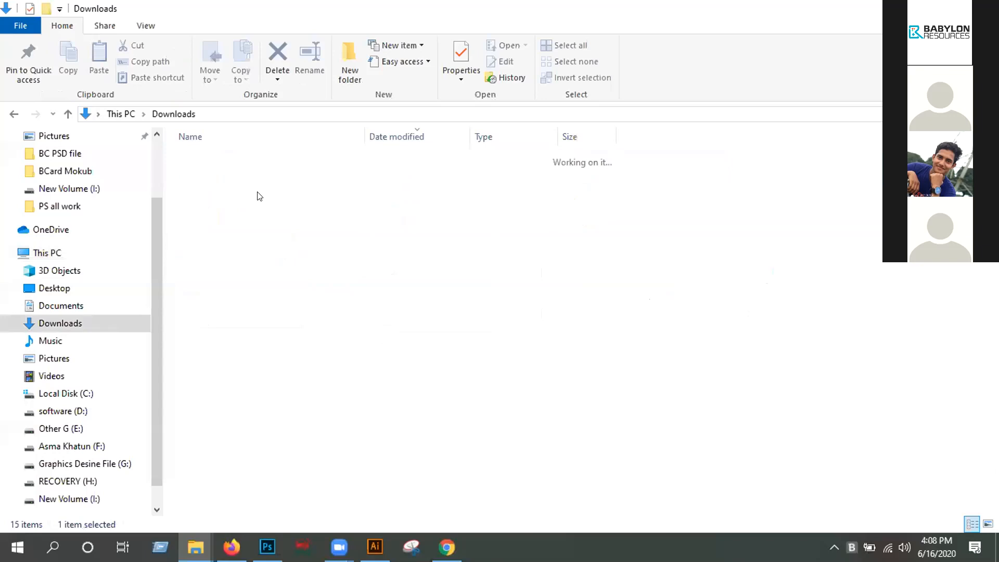
# Step: Preview app-icon-symbol.jpg.jpg from Downloads in Photos, then close it
pyautogui.click(475, 178)
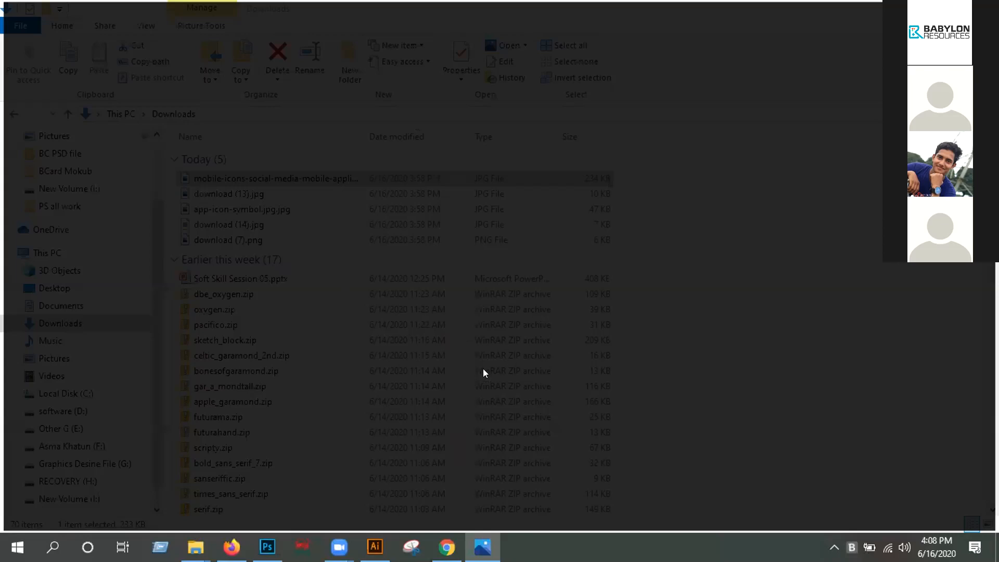
pyautogui.doubleClick(205, 215)
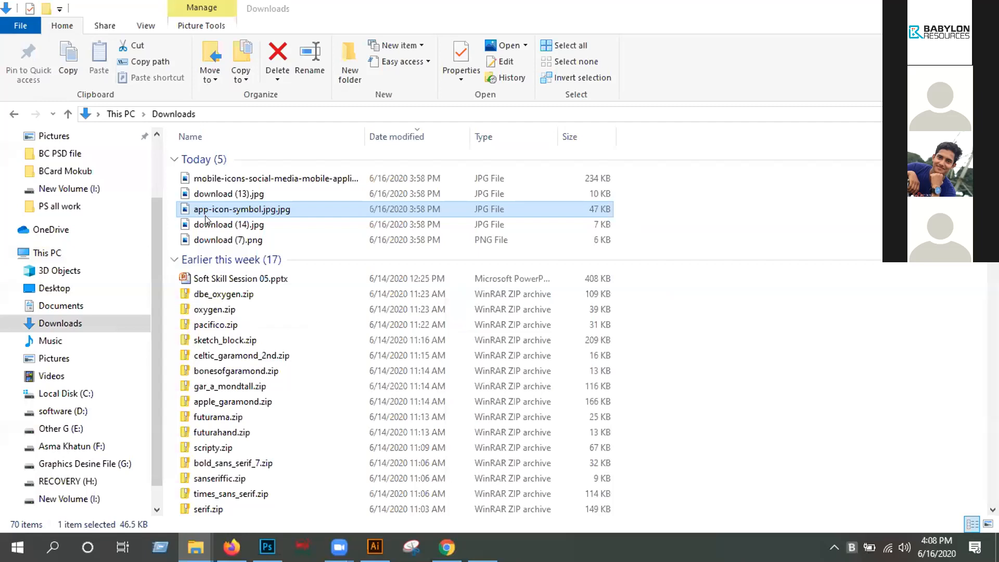
pyautogui.hotkey('alt', 'F4')
# Step: Preview download (14).jpg in Photos without renaming it, then close the viewer
pyautogui.click(298, 223)
pyautogui.press('F2')
pyautogui.press('Escape')
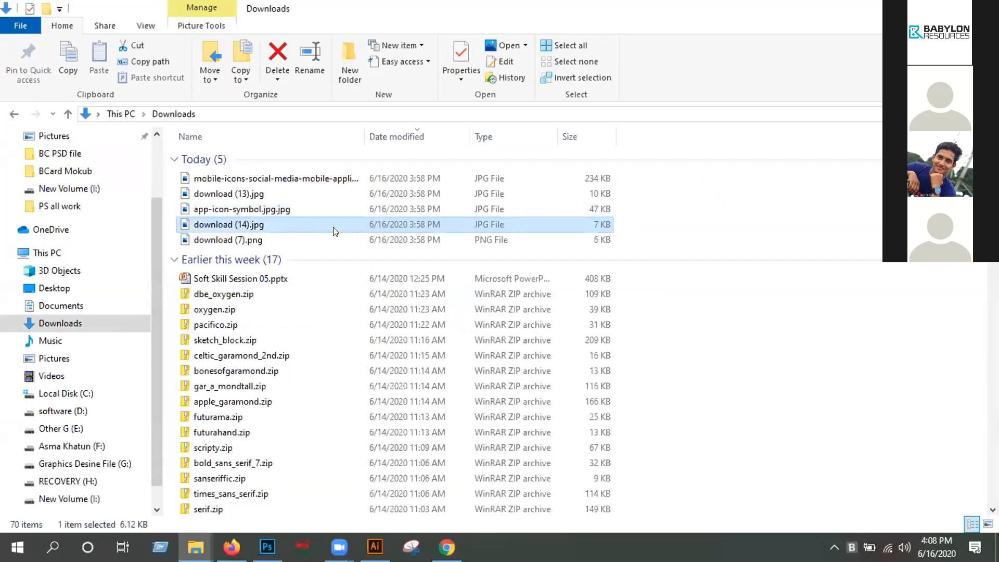
pyautogui.press('Return')
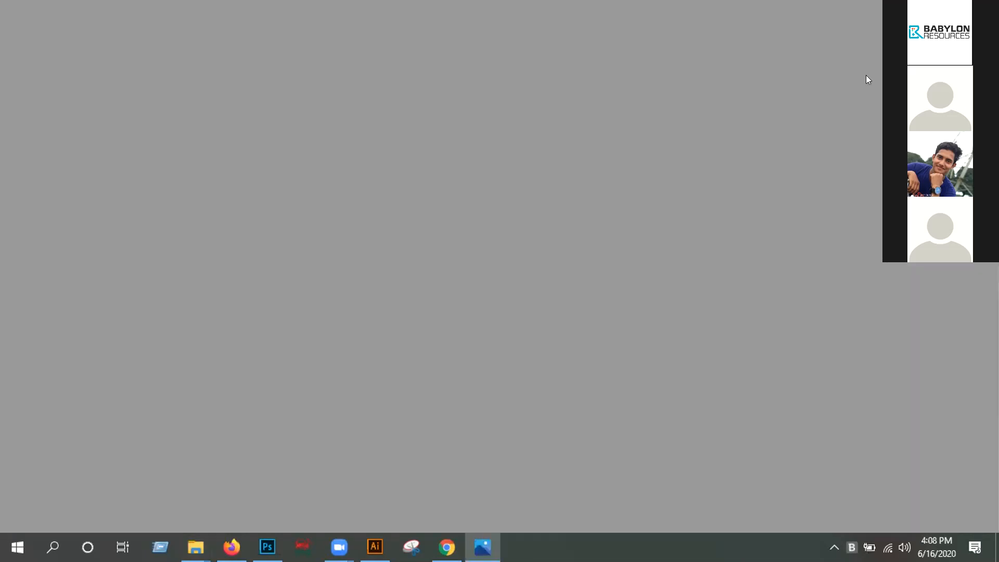
pyautogui.hotkey('alt', 'F4')
# Step: Preview the next image, close File Explorer, and bring the Chrome window showing Facebook forward
pyautogui.press('Down')
pyautogui.press('Return')
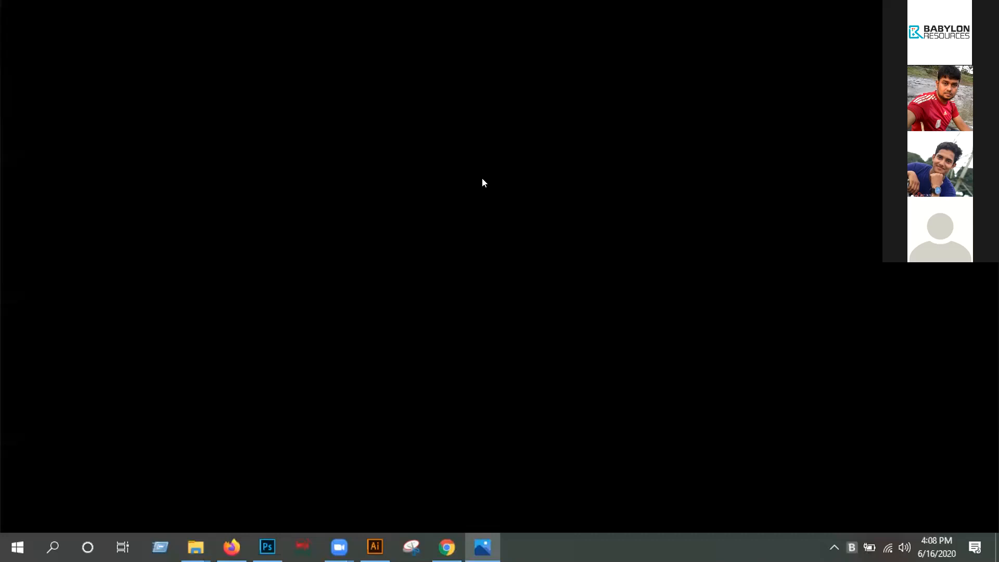
pyautogui.hotkey('alt', 'F4')
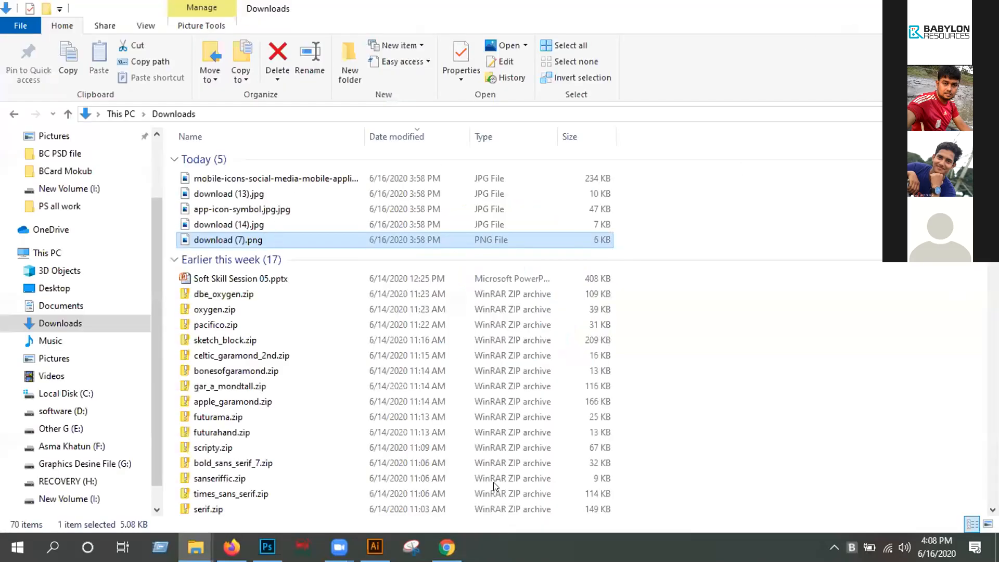
pyautogui.hotkey('alt', 'F4')
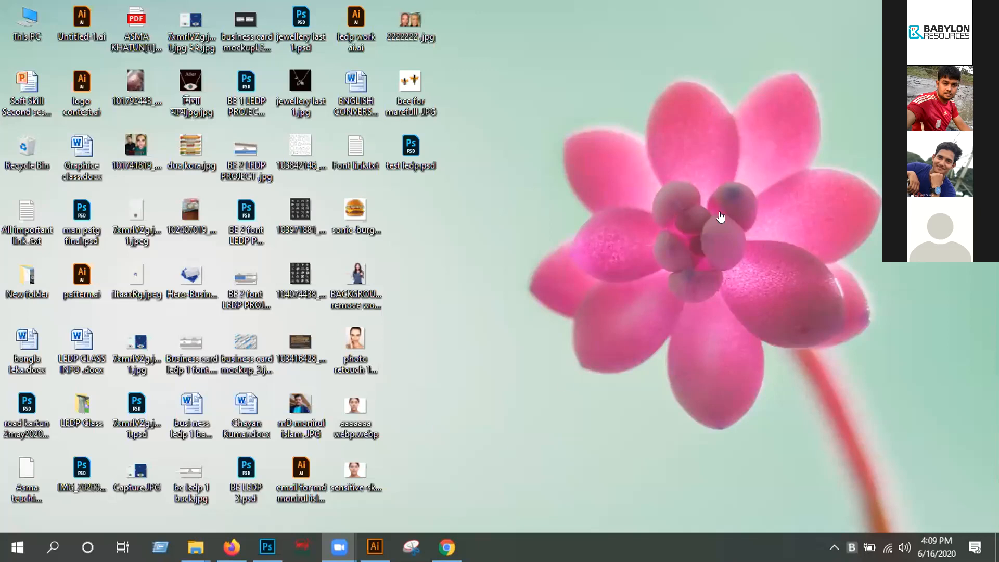
pyautogui.hotkey('alt', 'Tab')
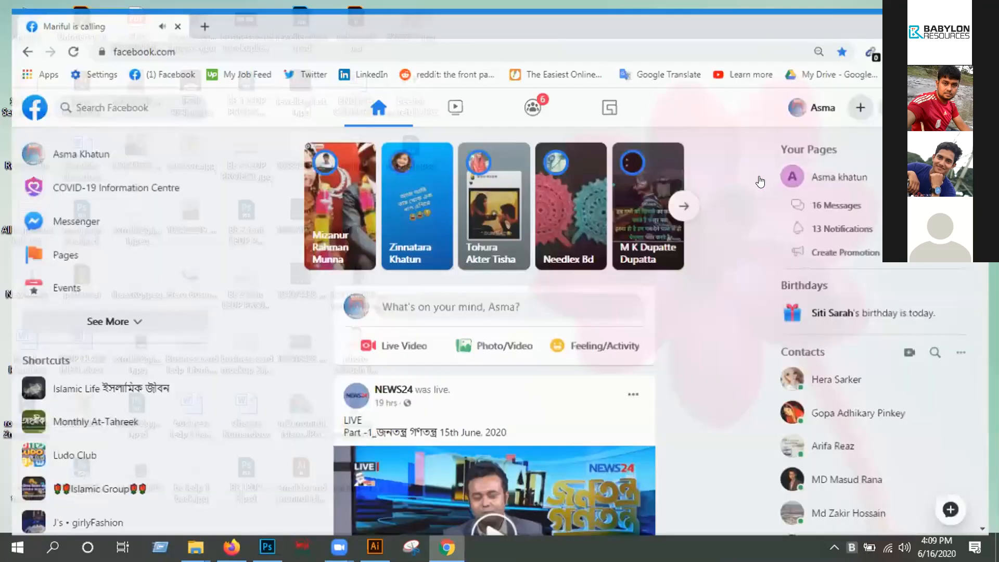